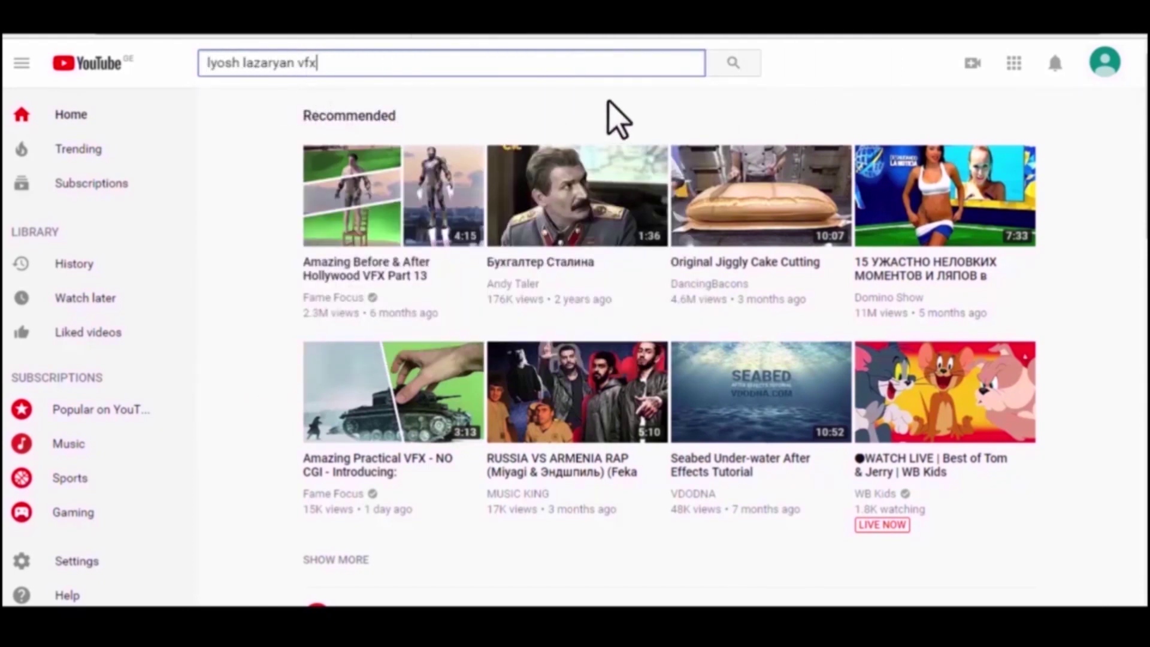
Step: Search YouTube for the tutorial author's channel and open its page
{"action": "left_click", "coordinate": [731, 66]}
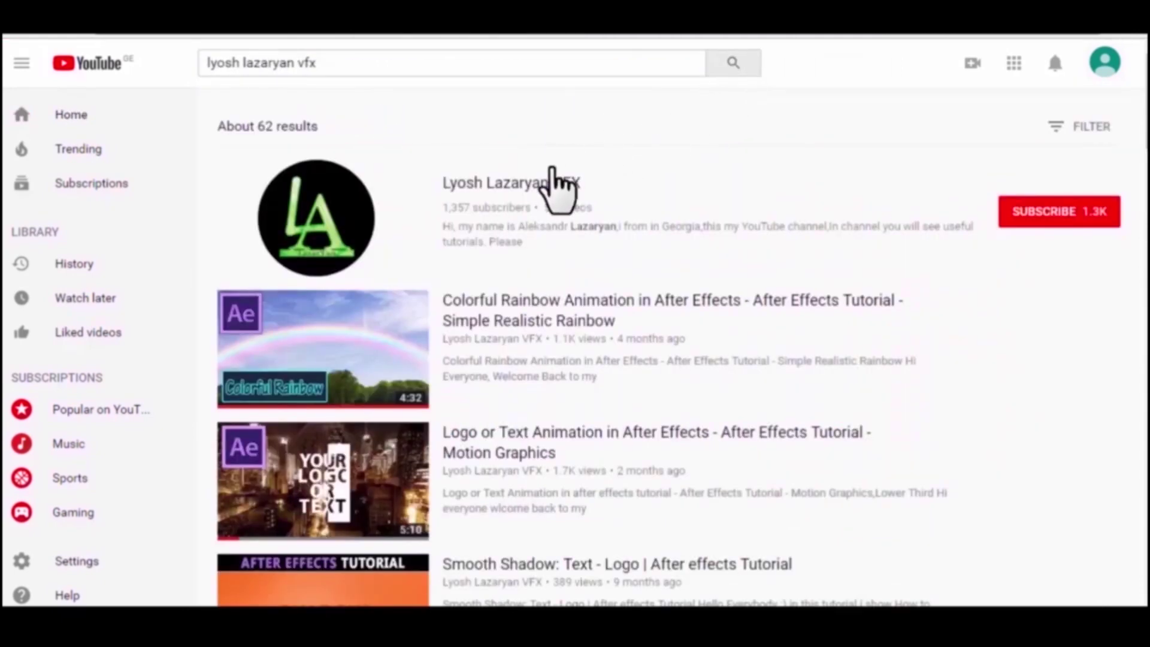
{"action": "left_click", "coordinate": [543, 183]}
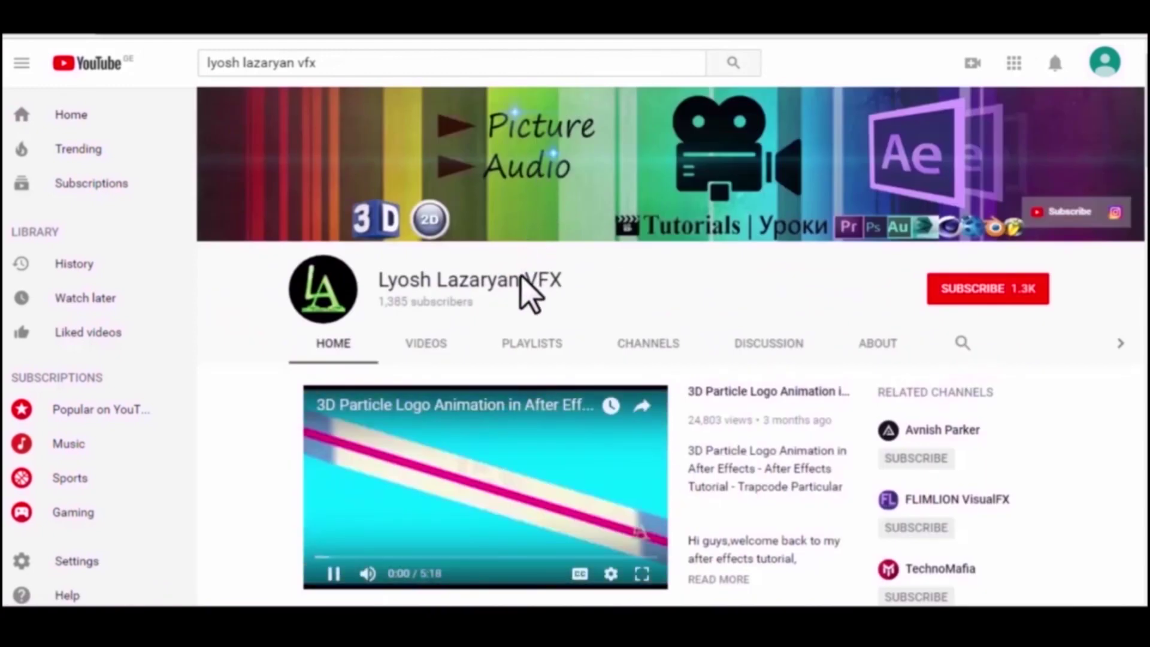
{"action": "left_click", "coordinate": [334, 575]}
Step: Subscribe to the channel with new-video notifications on, then return to After Effects
{"action": "left_click", "coordinate": [976, 302]}
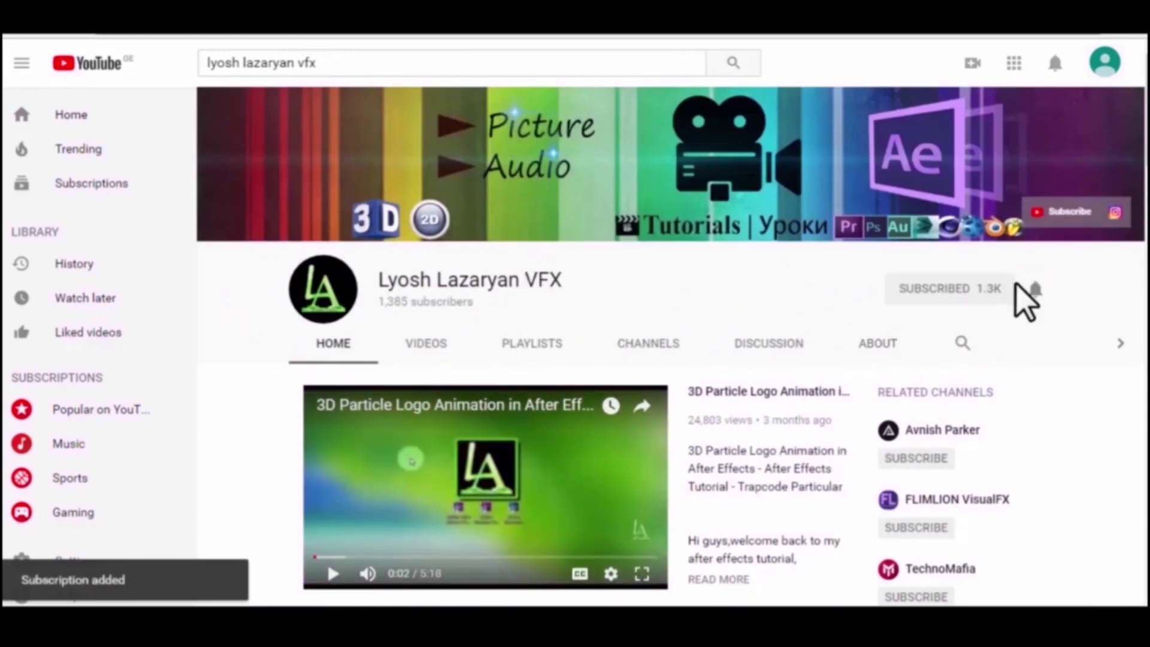
{"action": "left_click", "coordinate": [1032, 288]}
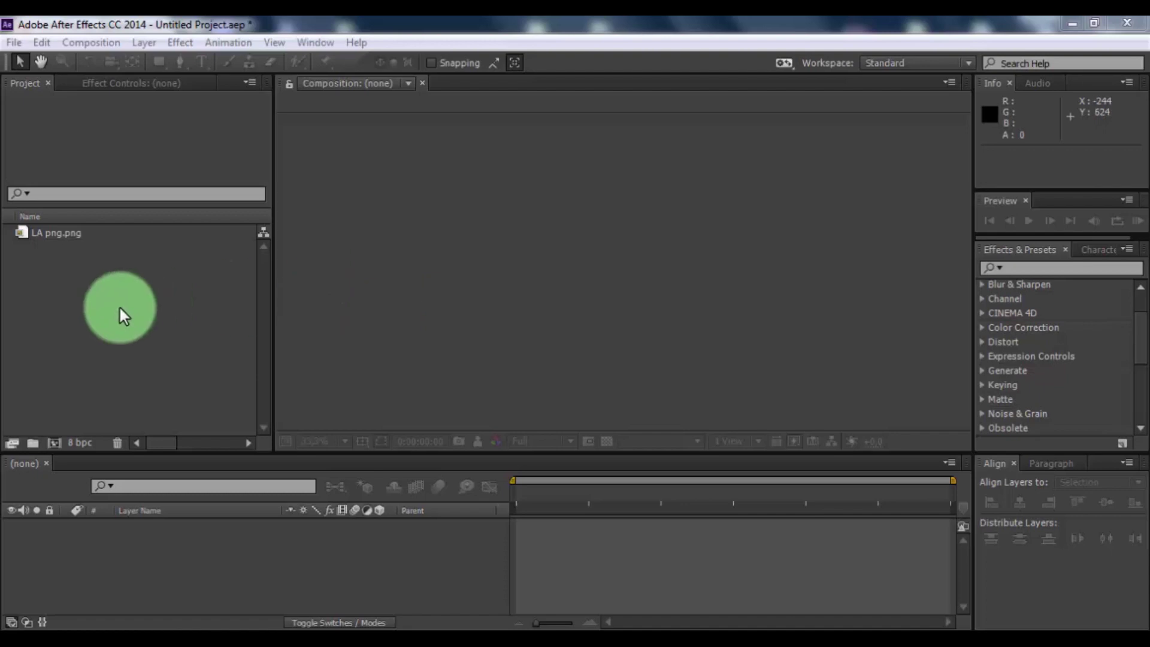
{"action": "left_click", "coordinate": [107, 313]}
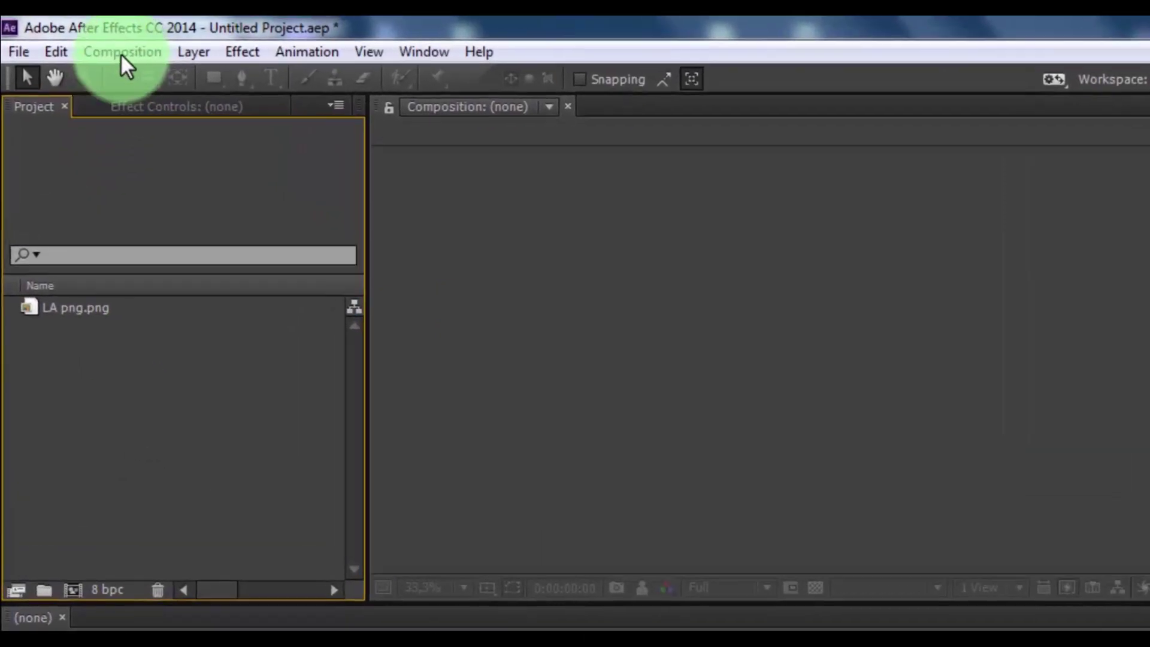
Step: Create composition 'Logo Reveal', keeping 1920×1080, 29.97 fps and a 10-second duration
{"action": "left_click", "coordinate": [91, 43]}
{"action": "left_click", "coordinate": [120, 62]}
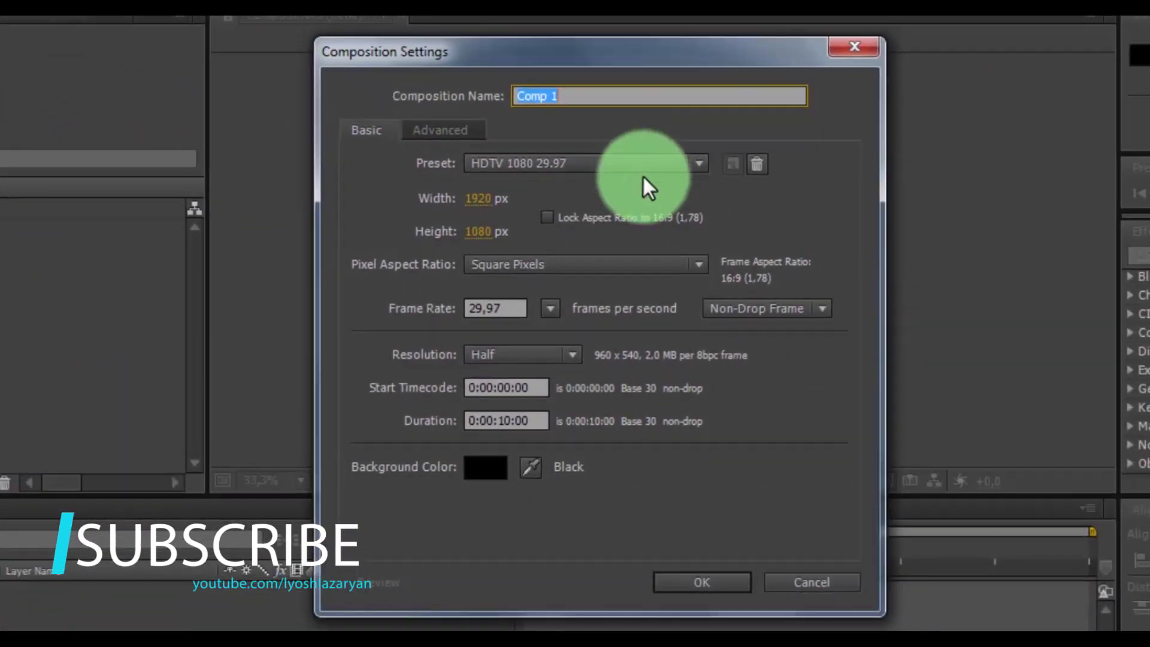
{"action": "type", "text": "Logo"}
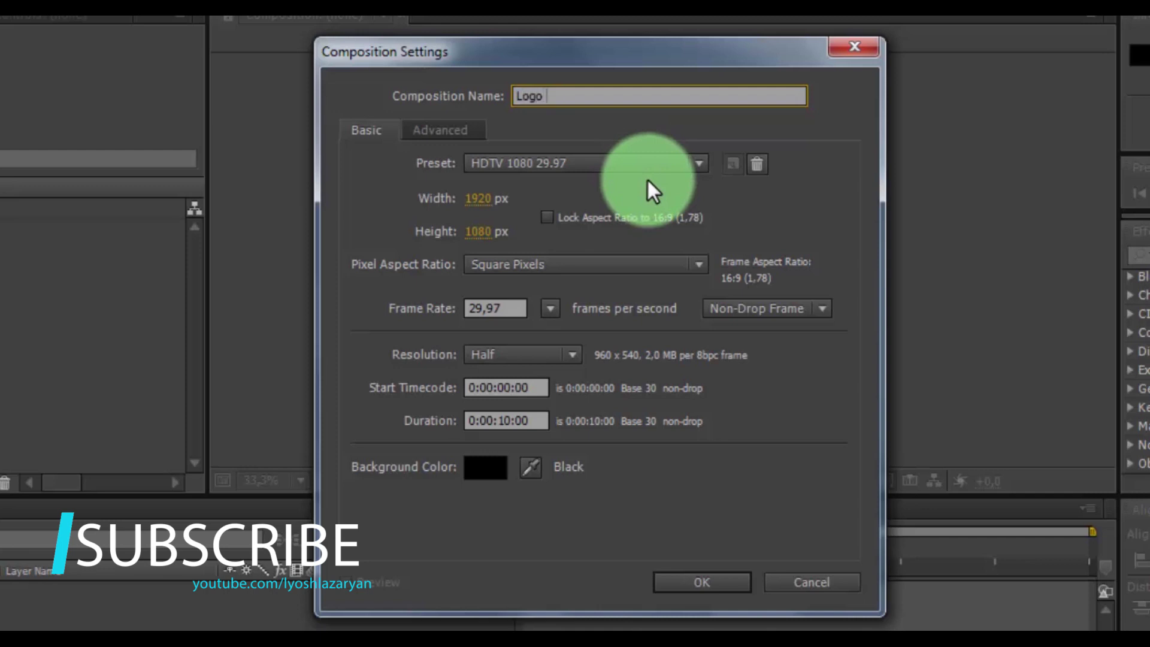
{"action": "type", "text": " Reveal"}
{"action": "left_click", "coordinate": [478, 198]}
{"action": "left_click", "coordinate": [479, 231]}
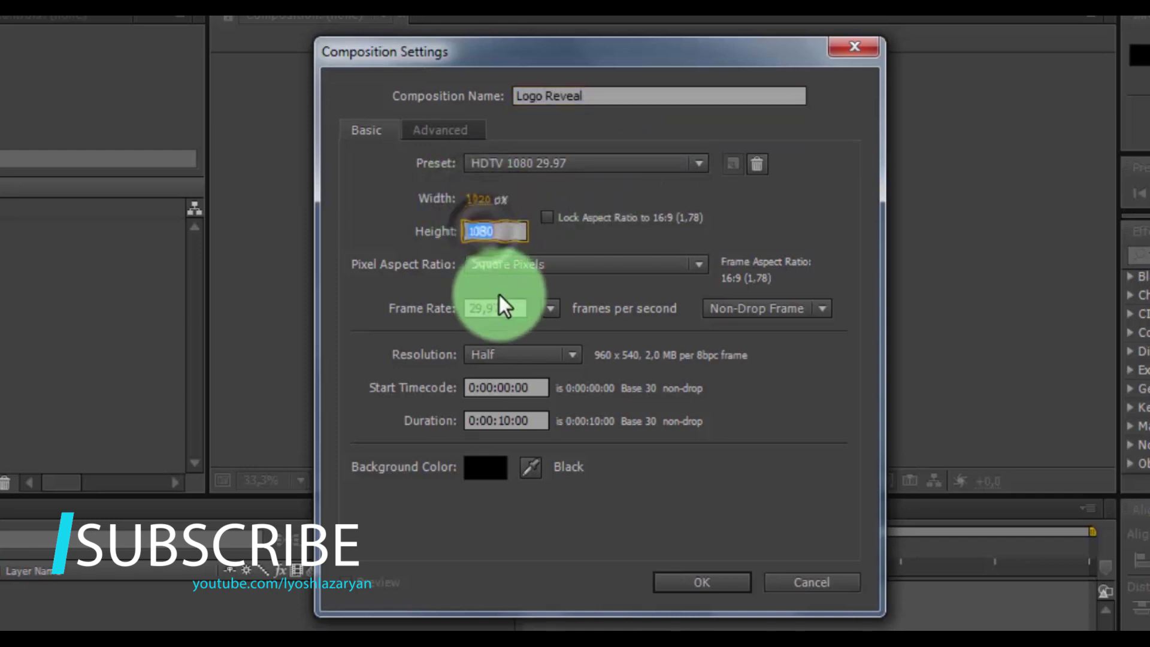
{"action": "left_click", "coordinate": [499, 306]}
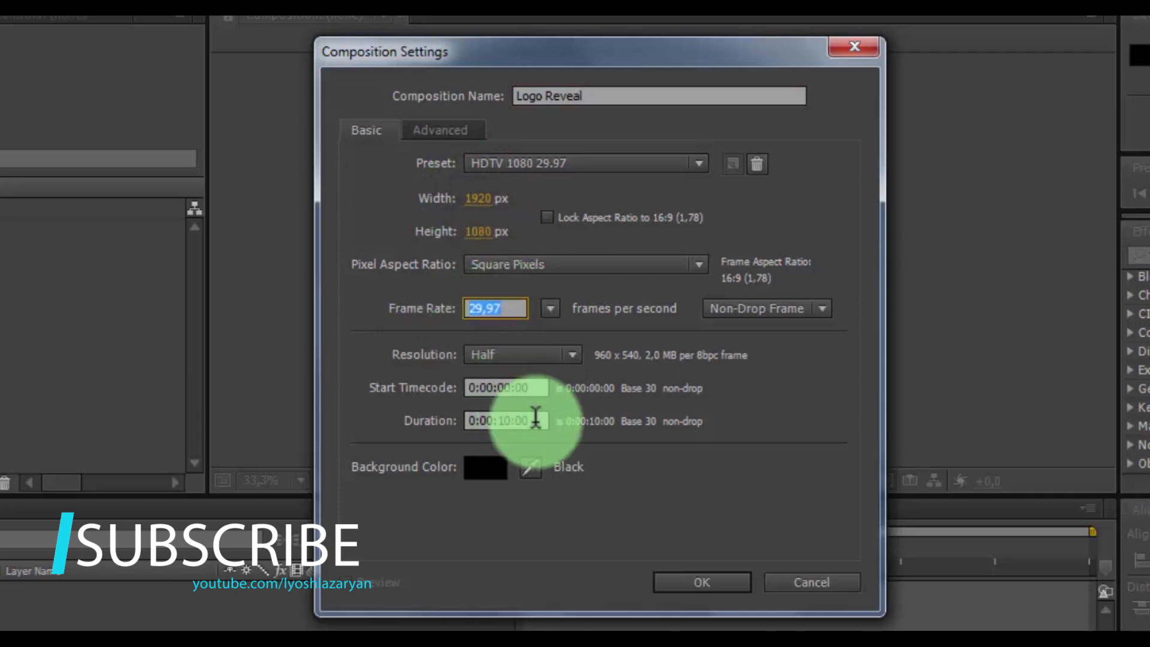
{"action": "left_click", "coordinate": [536, 418]}
{"action": "left_click", "coordinate": [668, 581]}
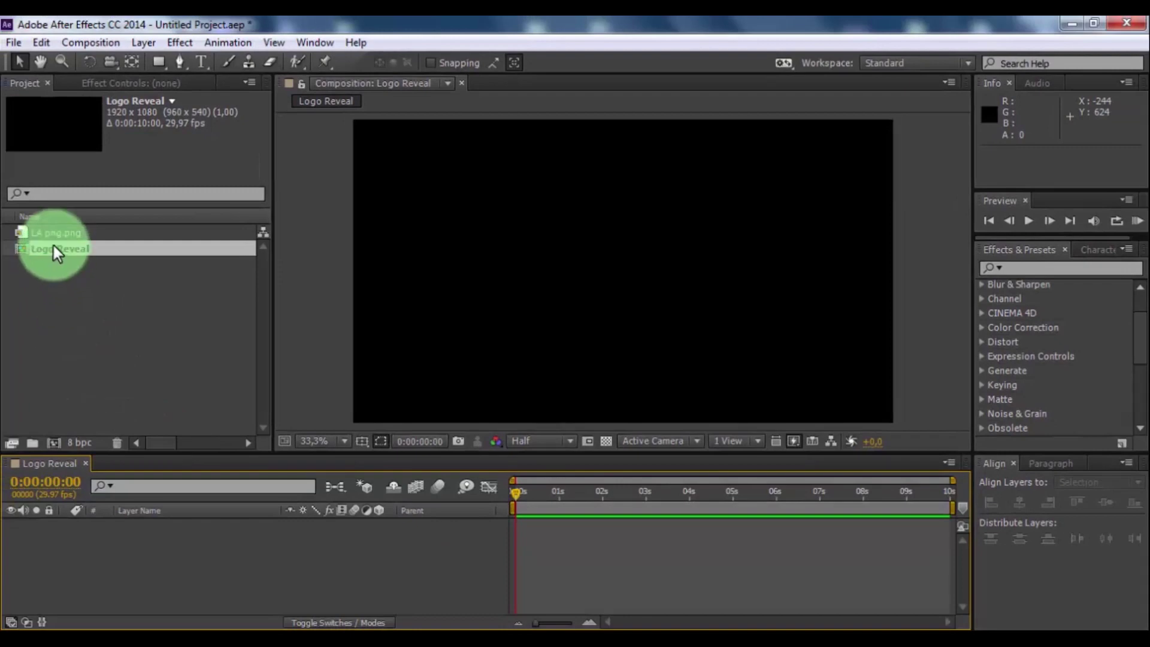
Step: Add LA png.png to the timeline and scale it to 150%
{"action": "left_click_drag", "start_coordinate": [51, 236], "coordinate": [147, 563]}
{"action": "key", "text": "s"}
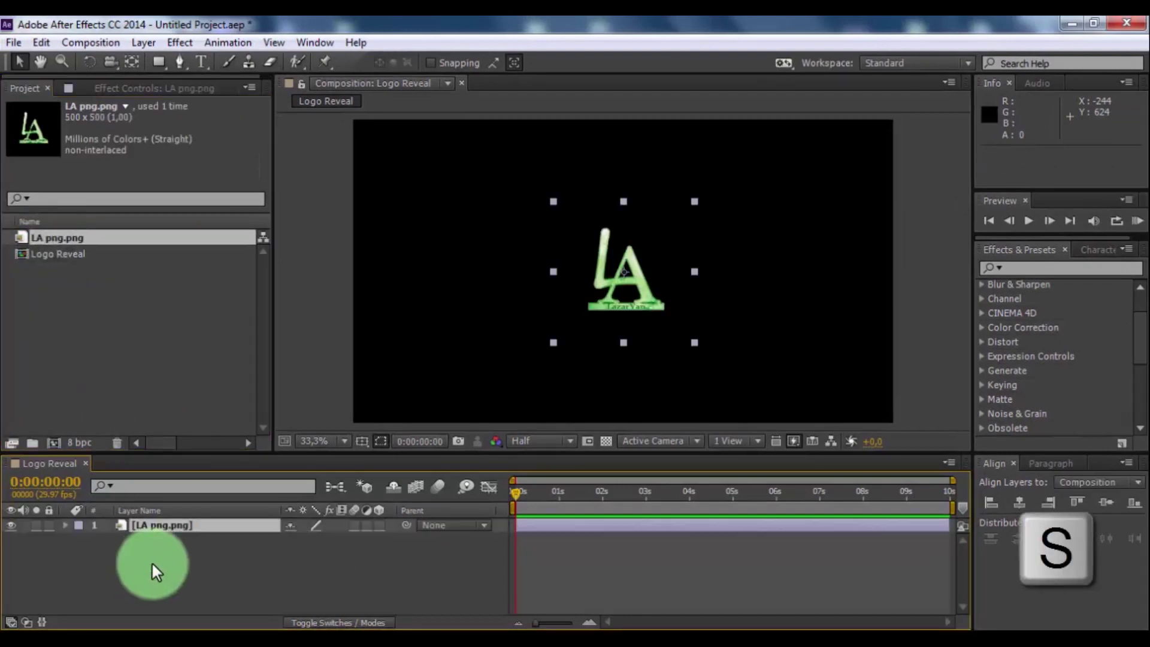
{"action": "type", "text": "150"}
{"action": "key", "text": "Return"}
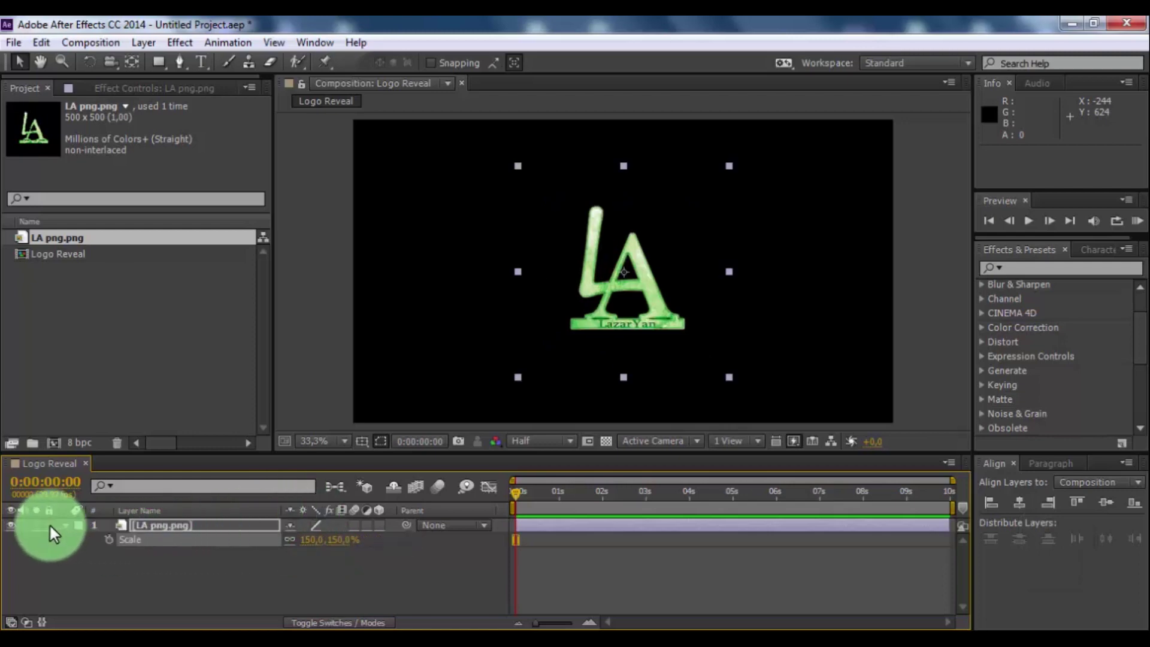
Step: Pre-compose the logo layer into a new composition named 'Edited Logo'
{"action": "left_click", "coordinate": [66, 526]}
{"action": "right_click", "coordinate": [141, 526]}
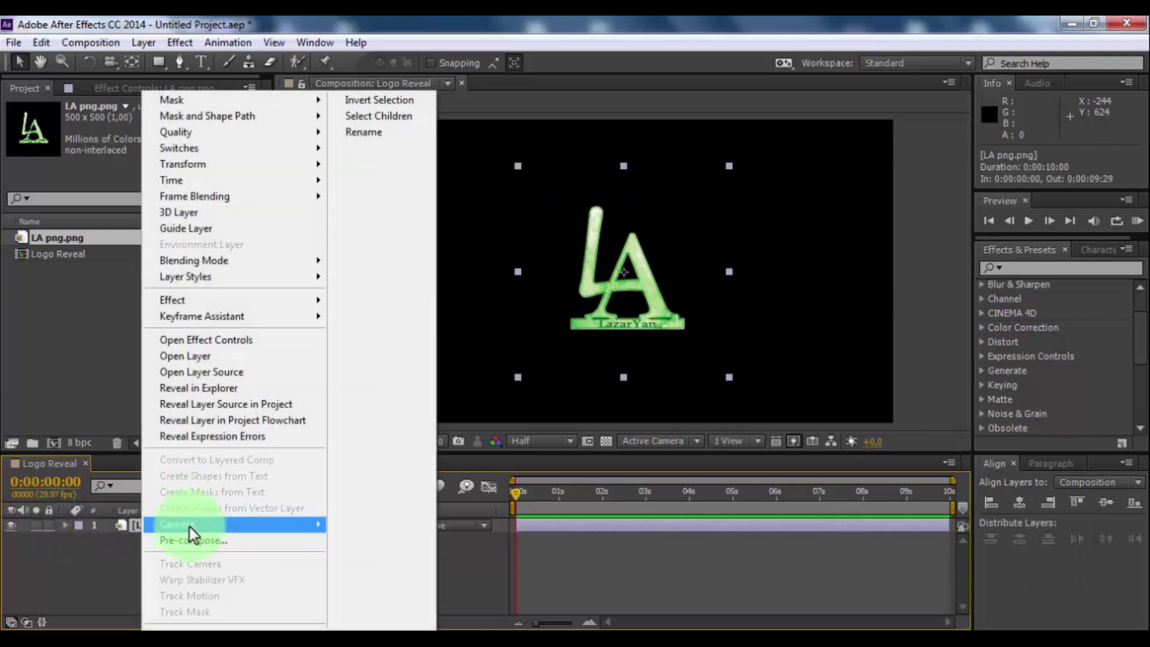
{"action": "left_click", "coordinate": [192, 540]}
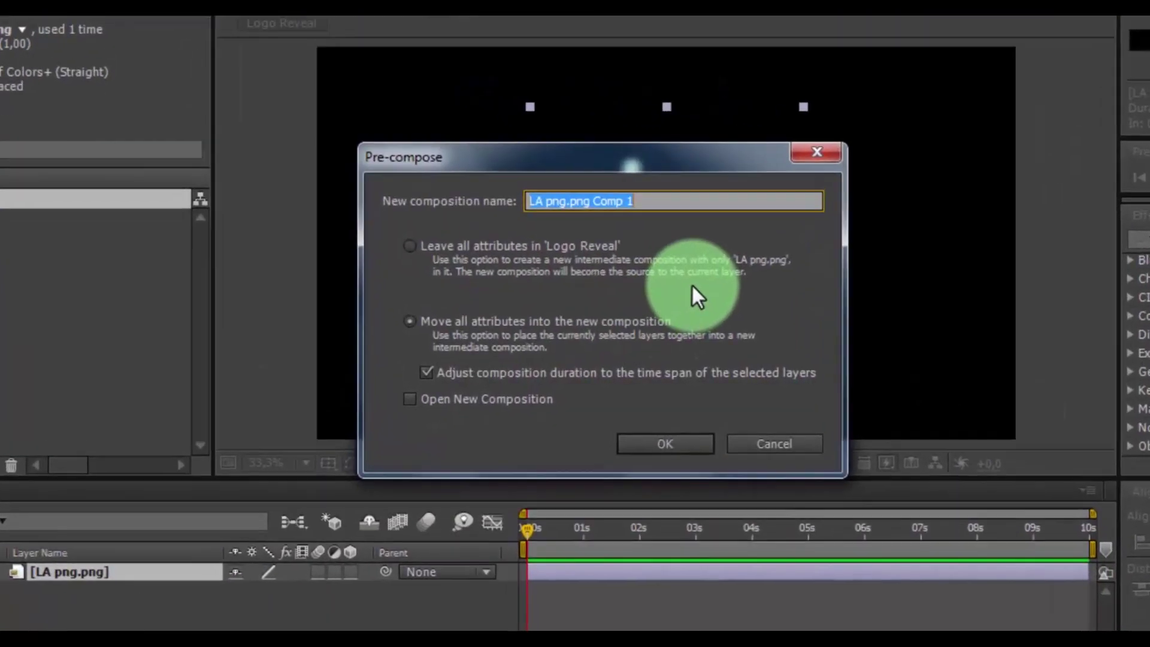
{"action": "type", "text": "Edited"}
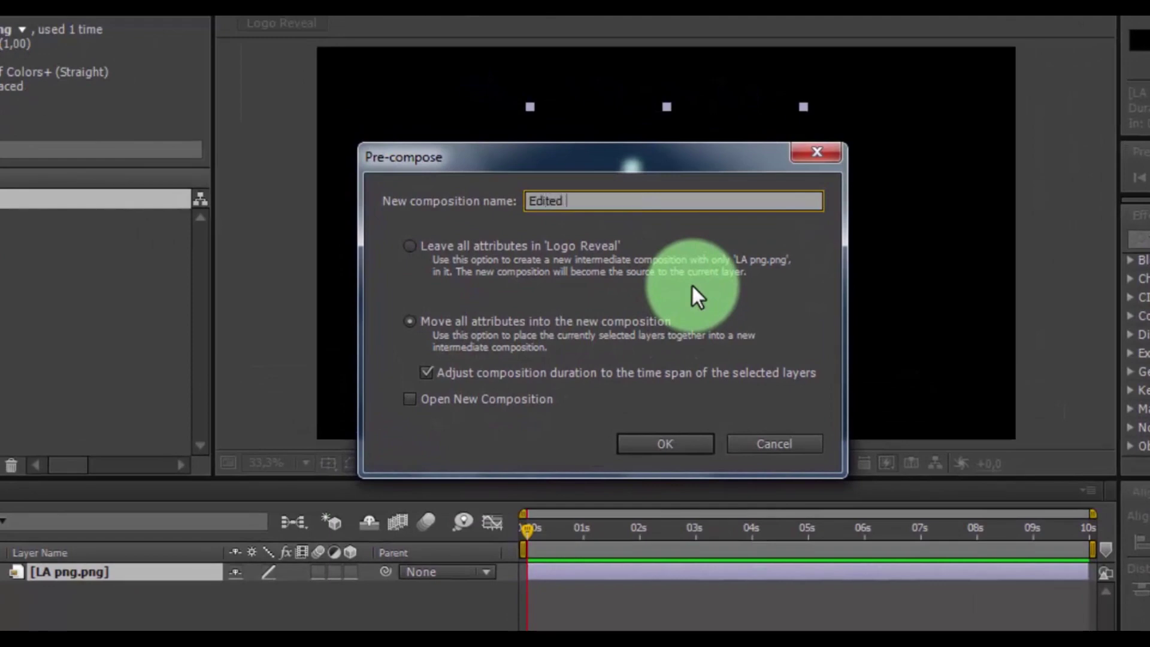
{"action": "type", "text": " Logo"}
{"action": "left_click", "coordinate": [655, 442]}
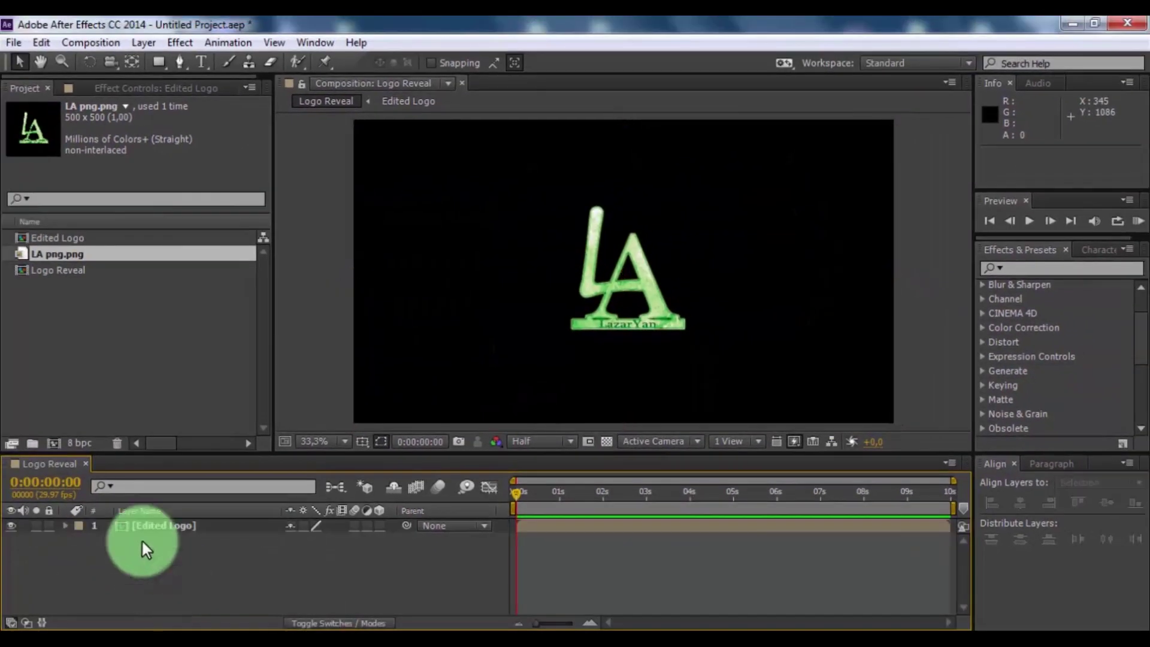
Step: Add a new black solid layer named 'Form' to the composition
{"action": "right_click", "coordinate": [142, 539]}
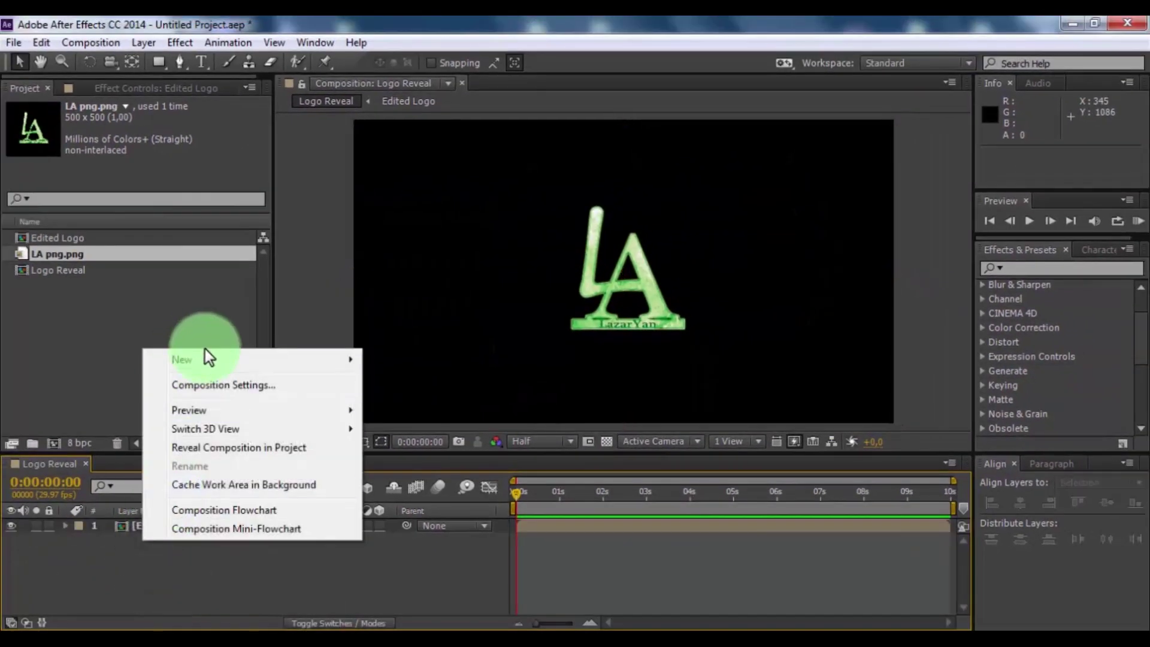
{"action": "mouse_move", "coordinate": [204, 355]}
{"action": "left_click", "coordinate": [395, 405]}
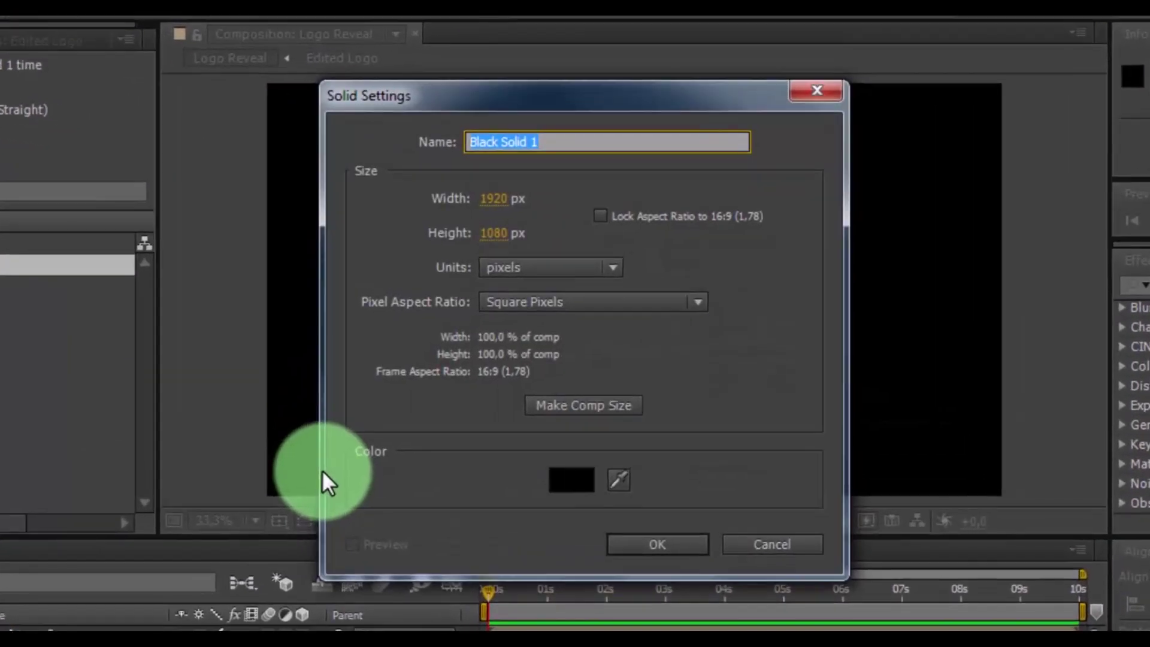
{"action": "type", "text": "Form"}
{"action": "key", "text": "Return"}
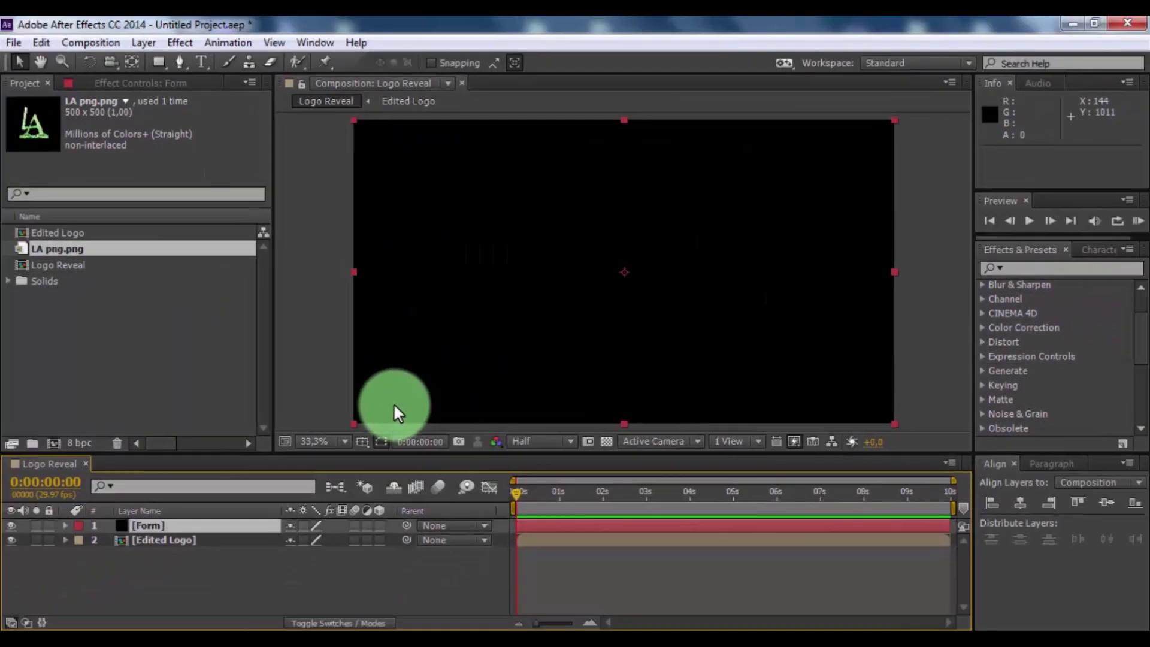
Step: Hide the Edited Logo layer and select the Form layer for effects
{"action": "left_click", "coordinate": [11, 539]}
{"action": "left_click", "coordinate": [158, 519]}
{"action": "left_click", "coordinate": [168, 38]}
Step: Apply the Trapcode Form effect to the Form solid
{"action": "mouse_move", "coordinate": [377, 533]}
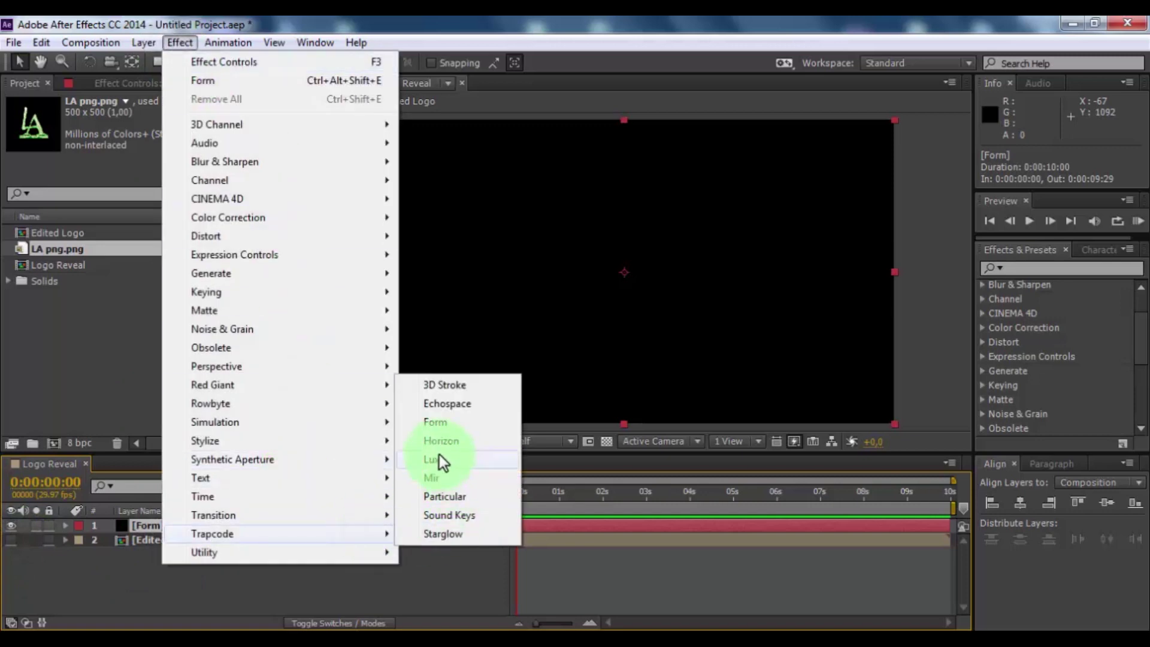
{"action": "left_click", "coordinate": [443, 425]}
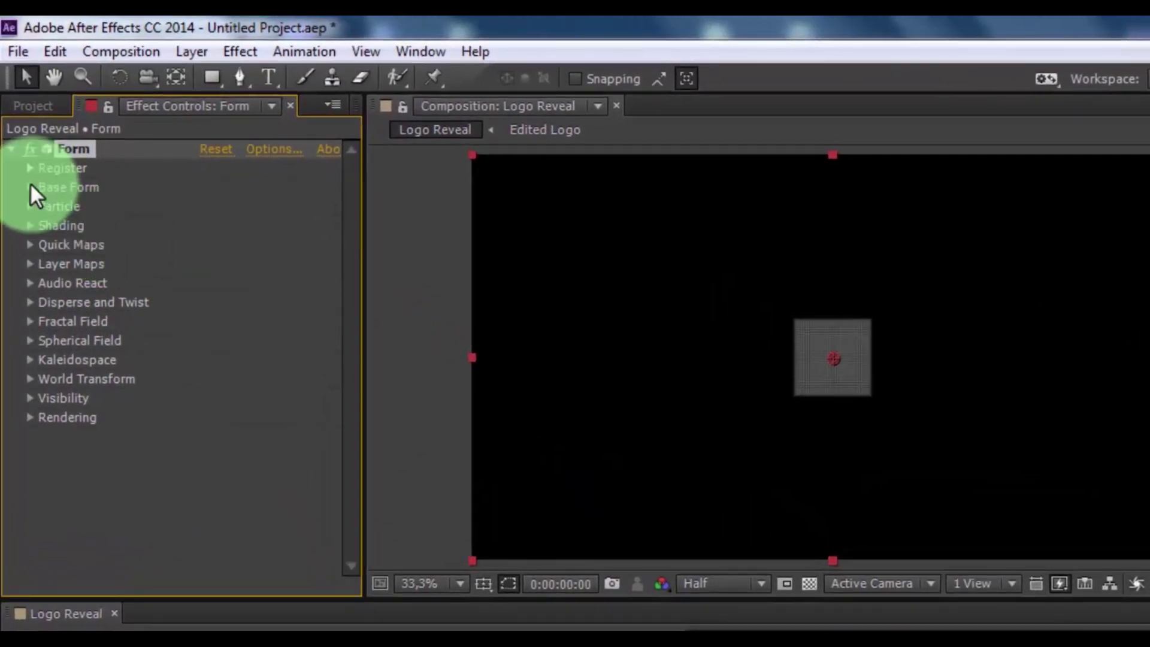
{"action": "left_click", "coordinate": [22, 147]}
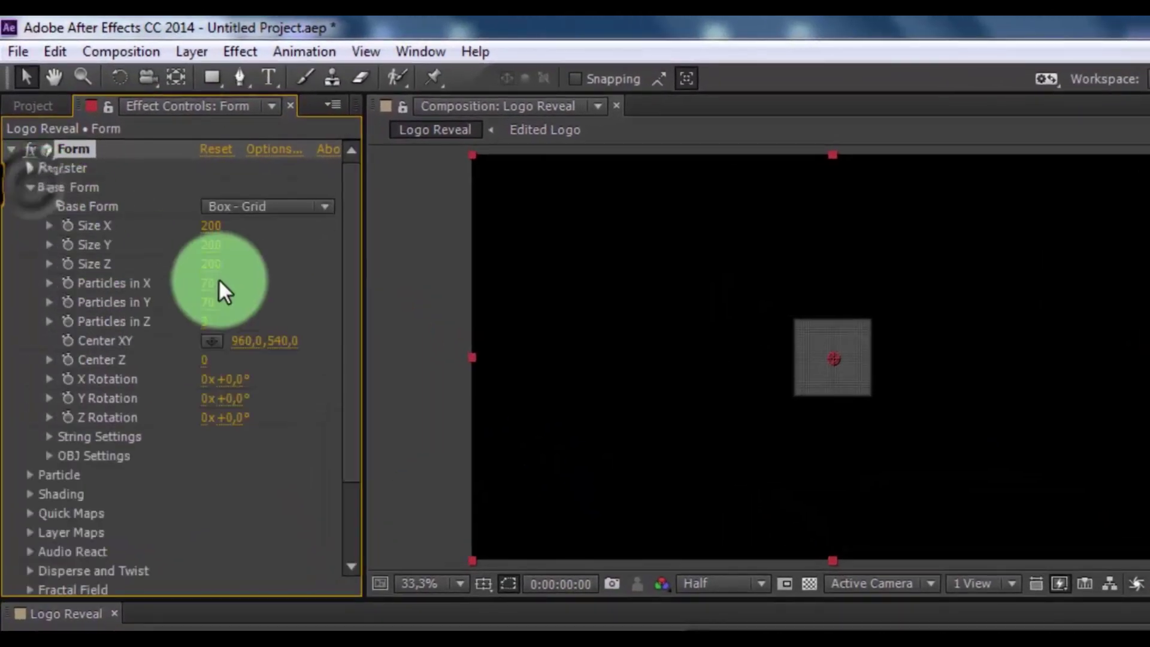
Step: Set the Base Form box to 1920×1080×1 with 240×150×1 particles
{"action": "left_click", "coordinate": [219, 228]}
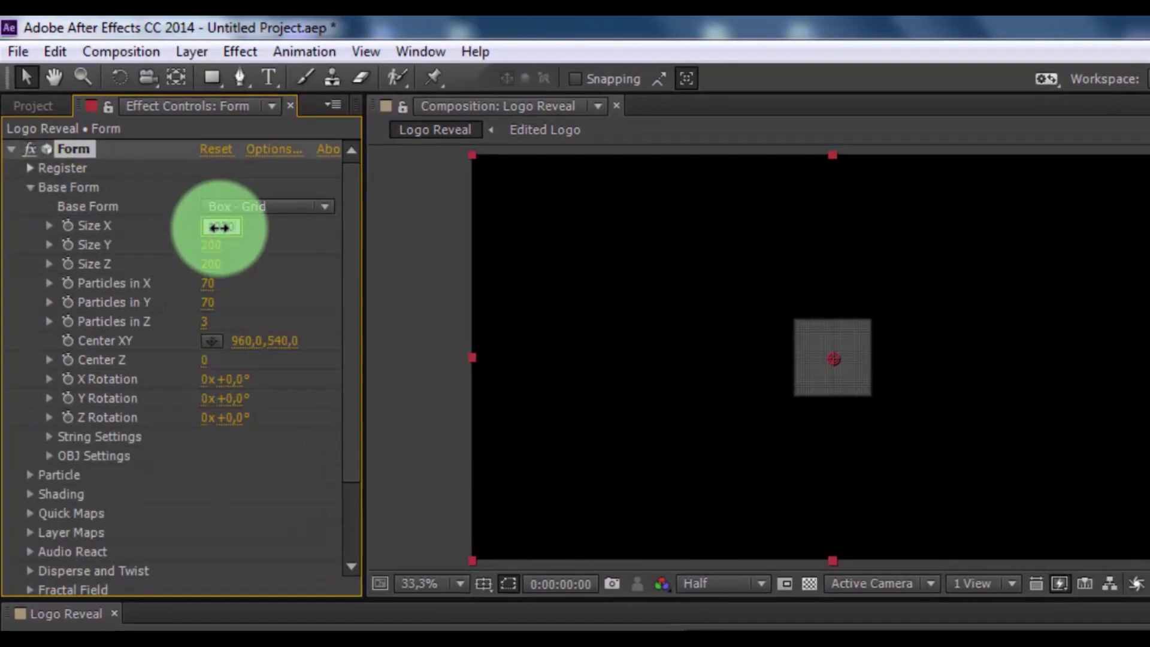
{"action": "key", "text": "Tab"}
{"action": "type", "text": "1080"}
{"action": "key", "text": "Tab"}
{"action": "type", "text": "1"}
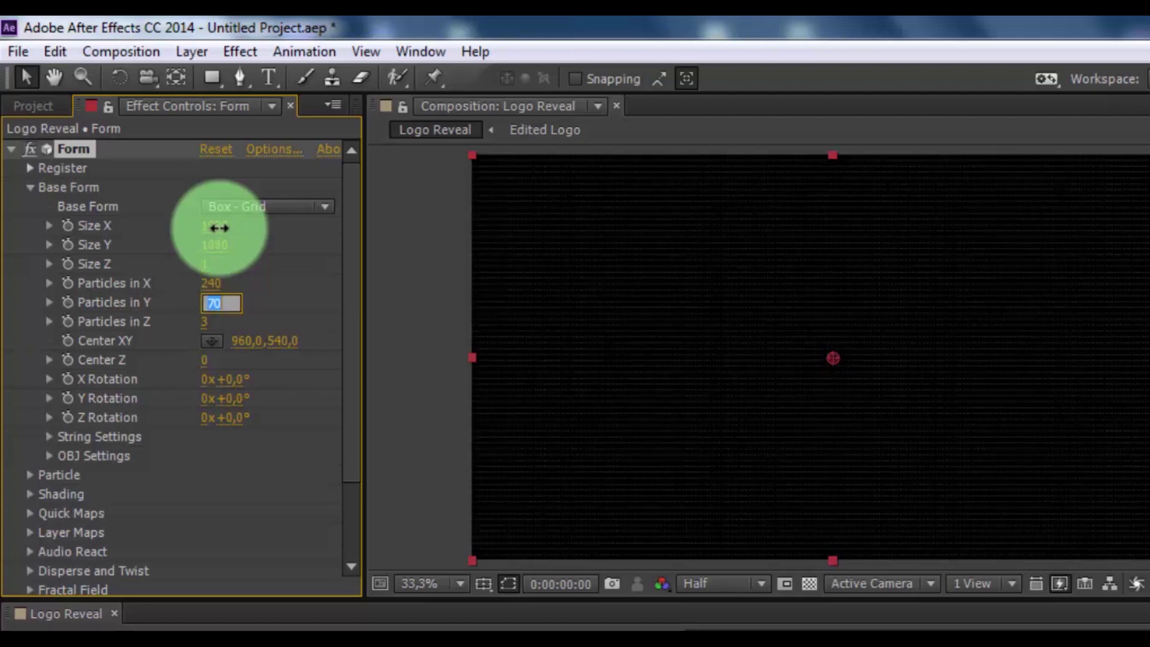
{"action": "type", "text": "1"}
{"action": "key", "text": "Return"}
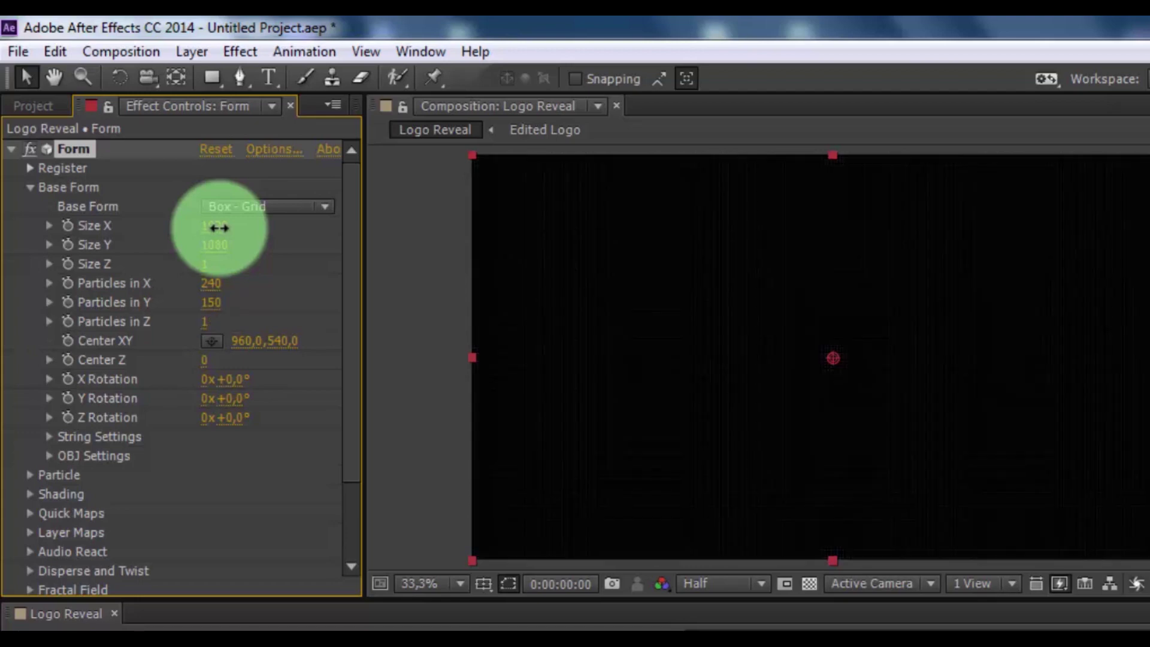
{"action": "left_click", "coordinate": [30, 187]}
{"action": "left_click", "coordinate": [31, 205]}
Step: Set Form's particle size to 6
{"action": "left_click", "coordinate": [204, 302]}
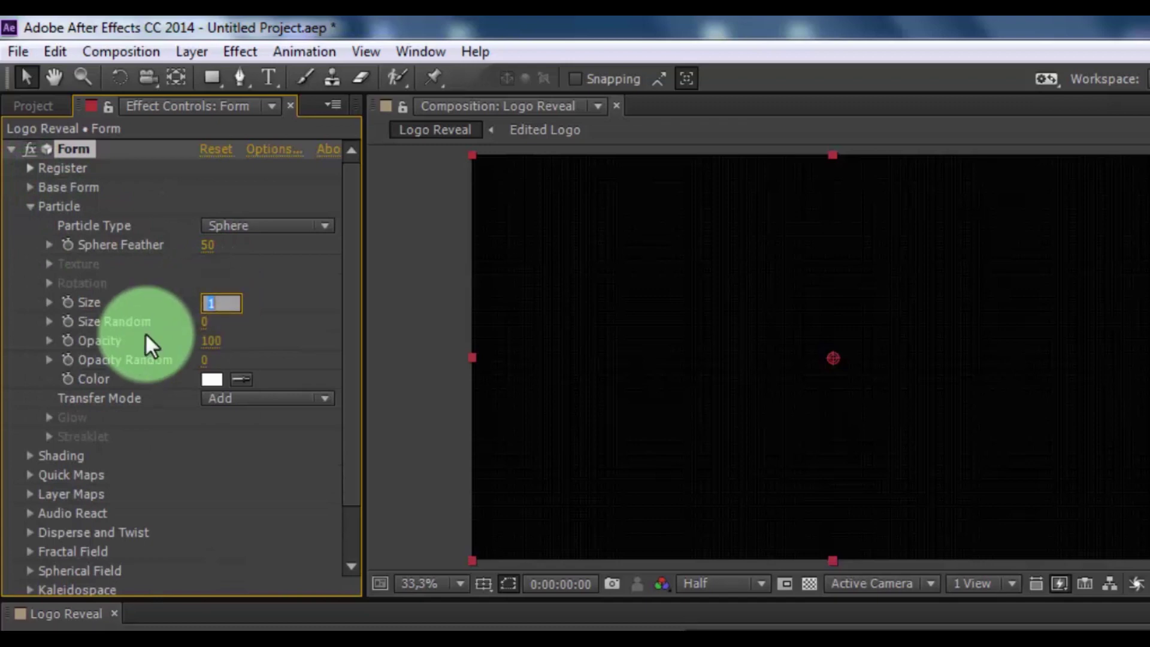
{"action": "type", "text": "6"}
{"action": "key", "text": "Return"}
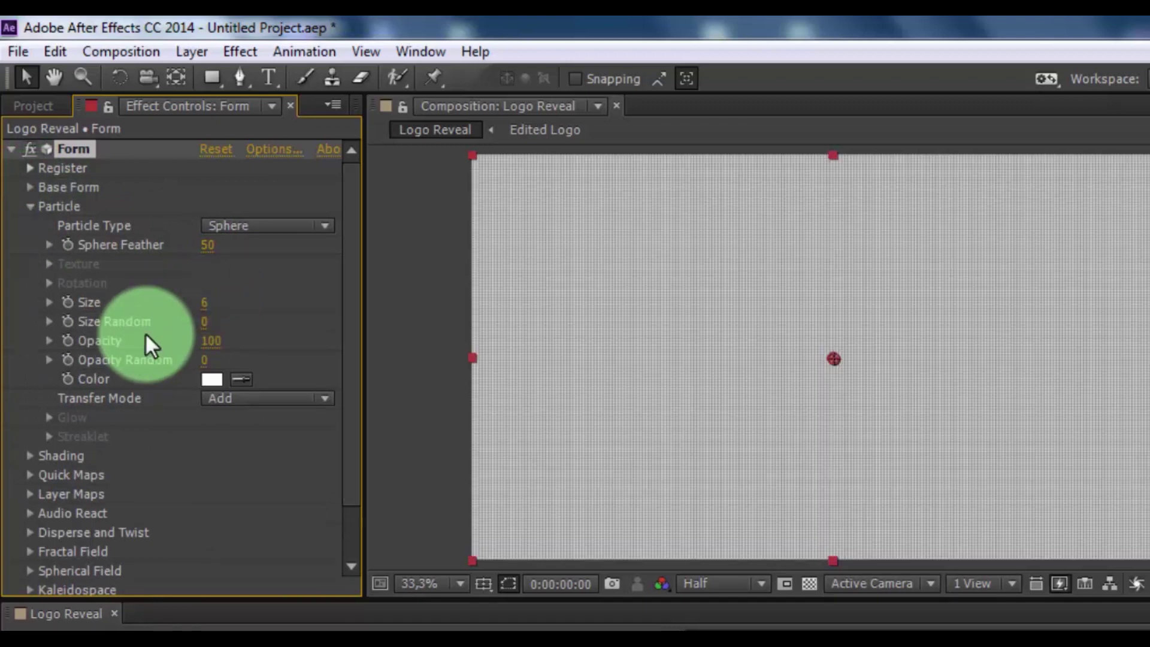
{"action": "left_click", "coordinate": [30, 207]}
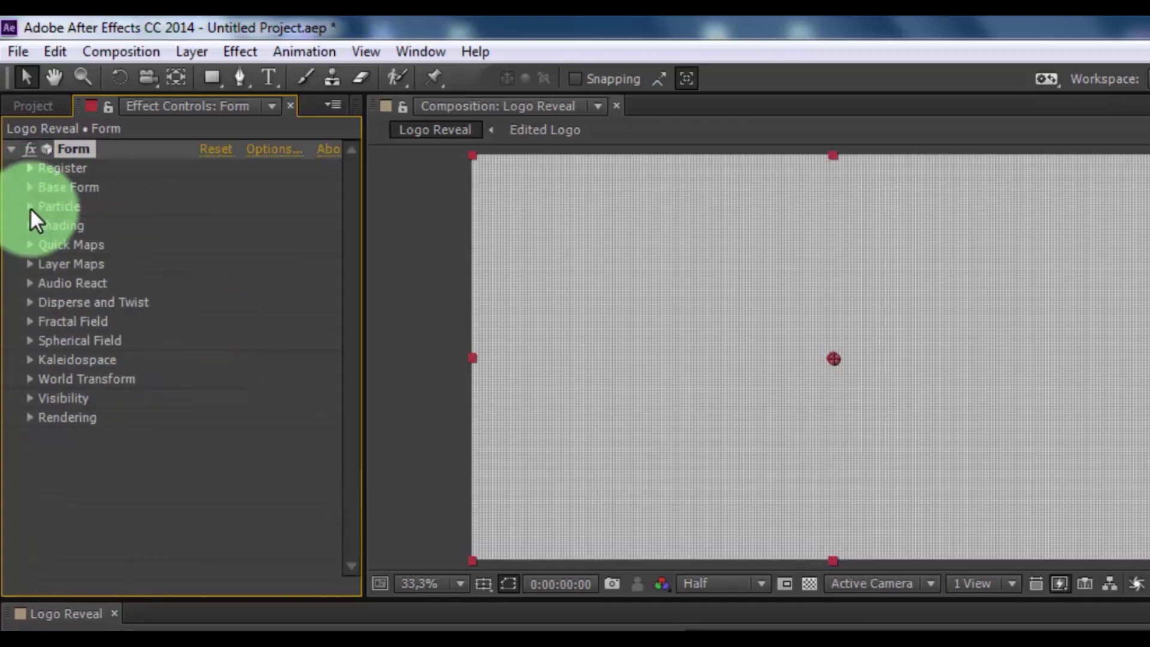
Step: Map Color and Alpha from the Edited Logo layer using A to A over XY
{"action": "left_click", "coordinate": [31, 265]}
{"action": "left_click", "coordinate": [49, 282]}
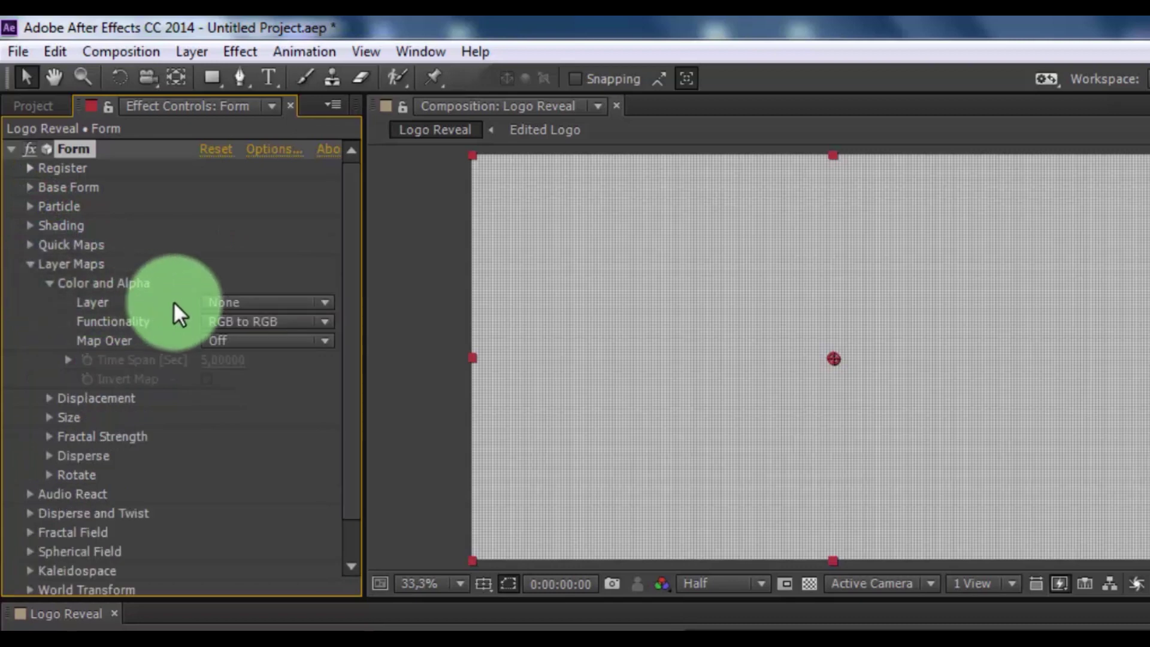
{"action": "left_click", "coordinate": [211, 304]}
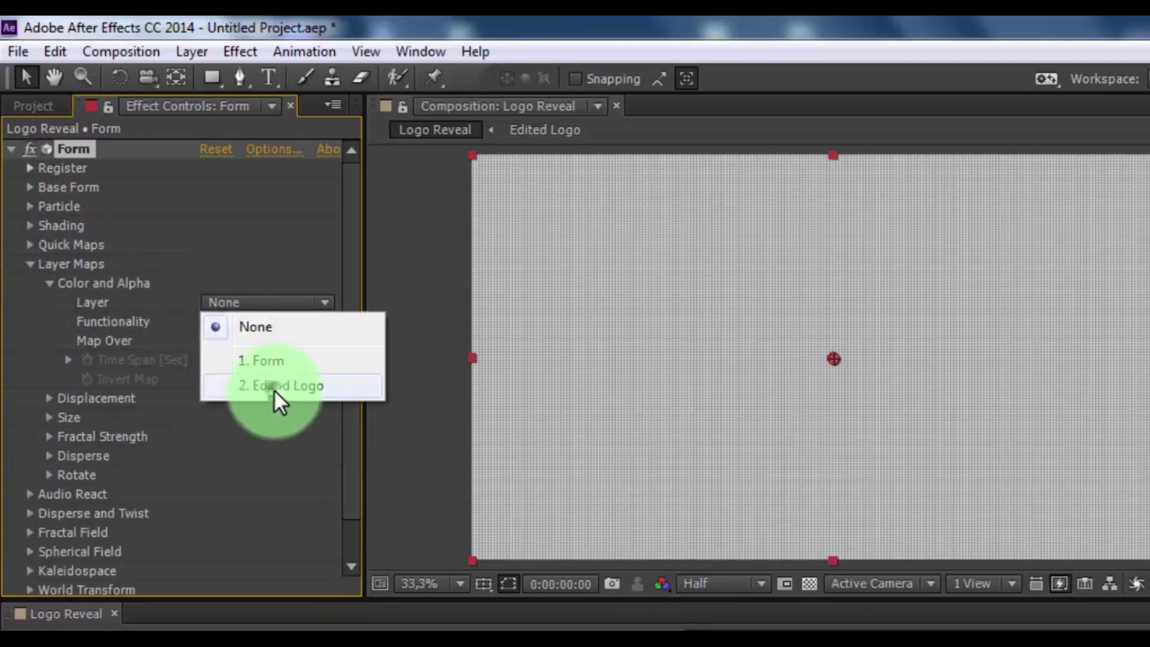
{"action": "left_click", "coordinate": [274, 389]}
{"action": "left_click", "coordinate": [275, 324]}
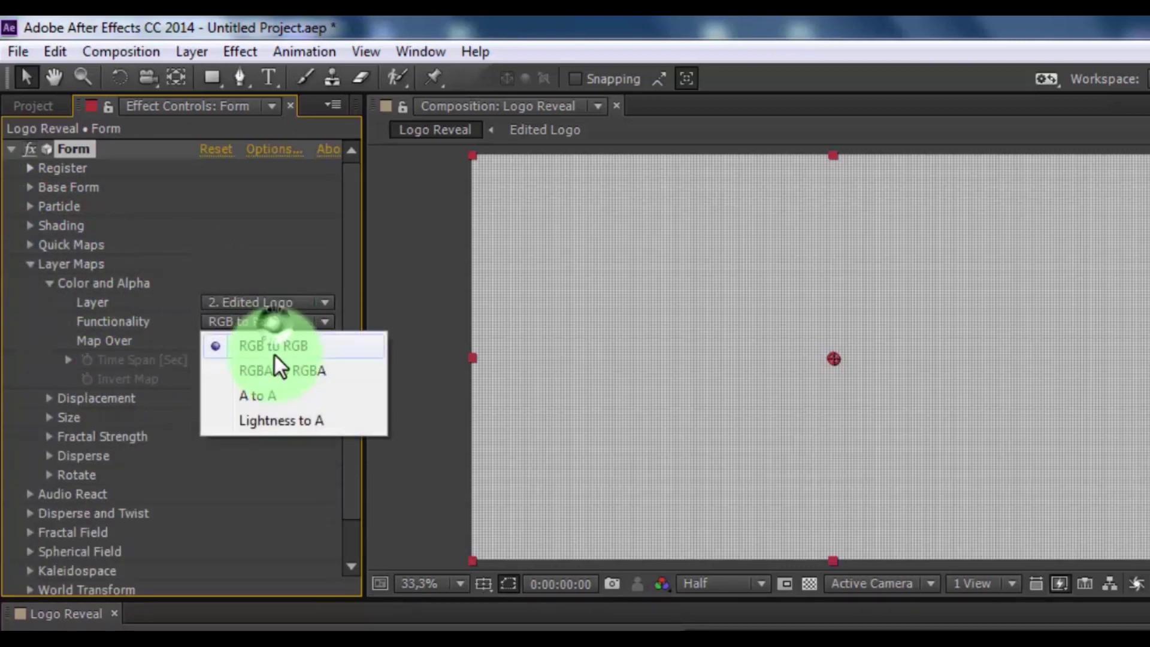
{"action": "left_click", "coordinate": [273, 395]}
{"action": "left_click", "coordinate": [248, 339]}
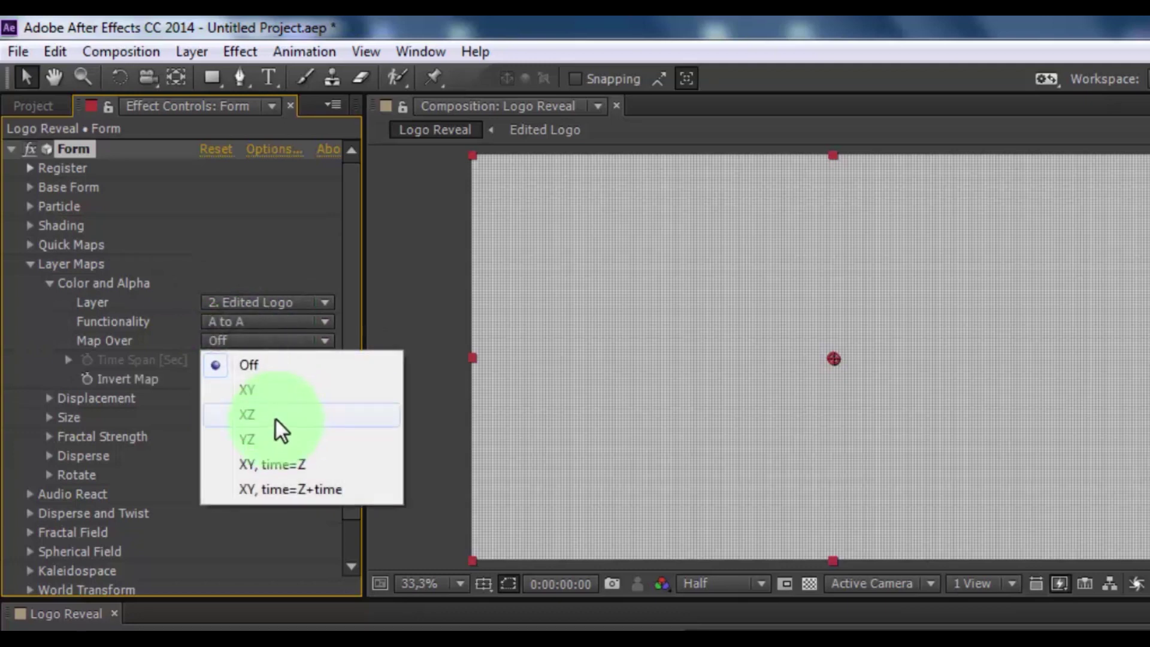
{"action": "left_click", "coordinate": [268, 389]}
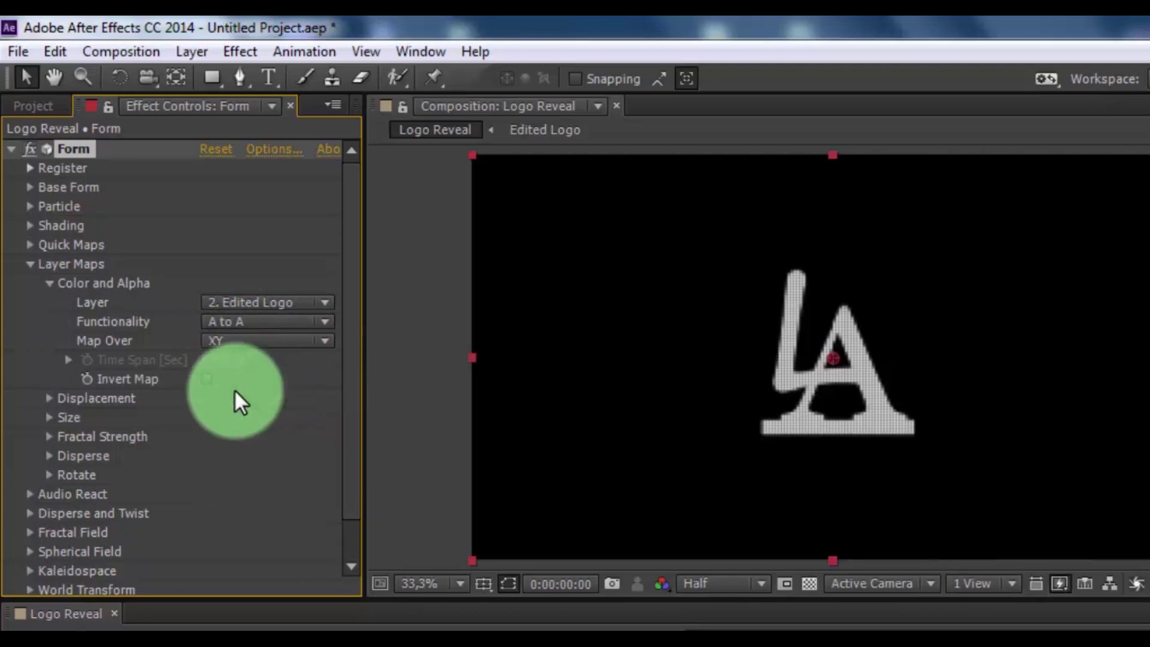
Step: Set Fractal Field Affect Size to 2
{"action": "left_click", "coordinate": [31, 265]}
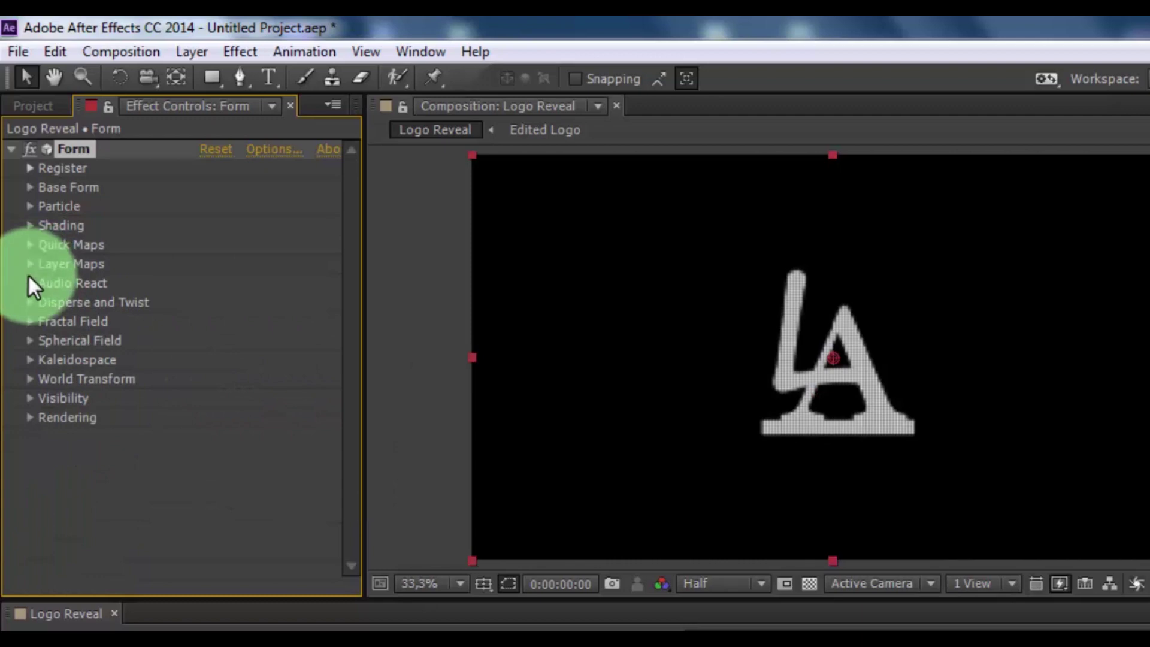
{"action": "left_click", "coordinate": [30, 318]}
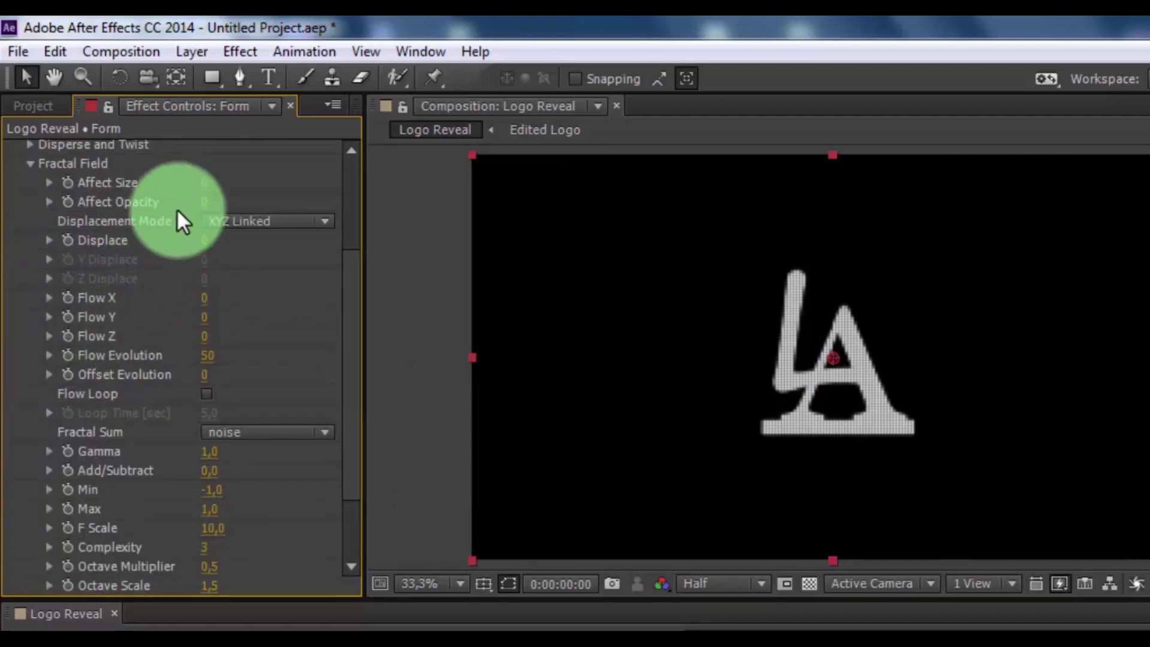
{"action": "left_click", "coordinate": [203, 182]}
{"action": "type", "text": "2"}
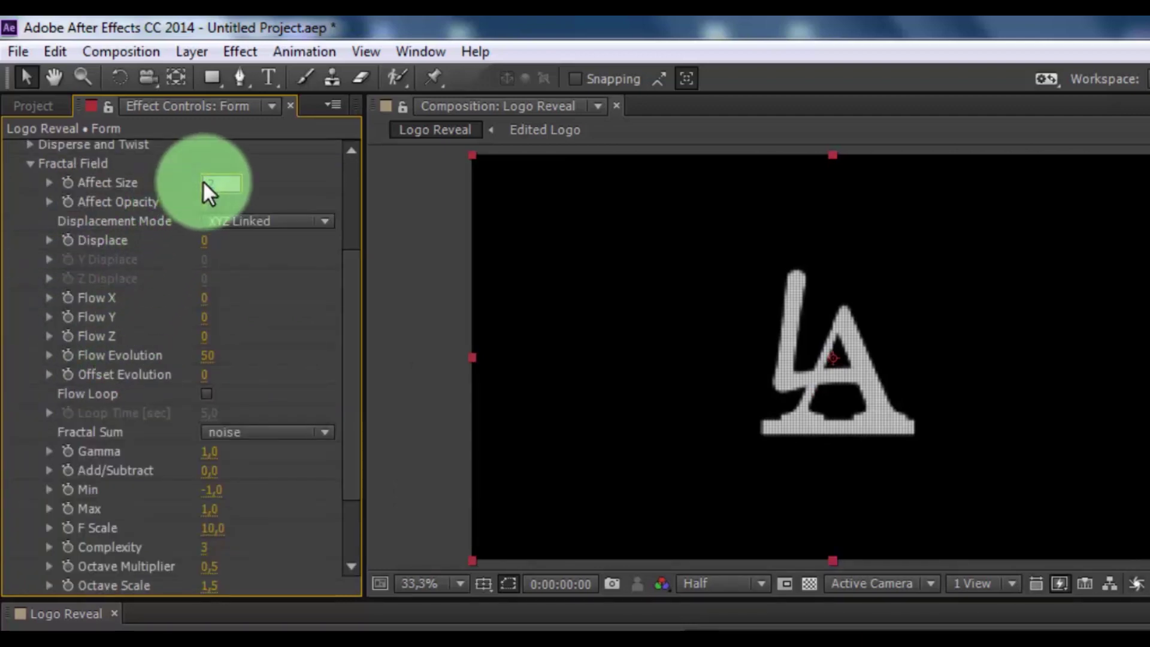
{"action": "key", "text": "Return"}
Step: Set Disperse to 20 in the Disperse and Twist settings
{"action": "scroll", "coordinate": [23, 240], "scroll_direction": "up", "scroll_amount": 3}
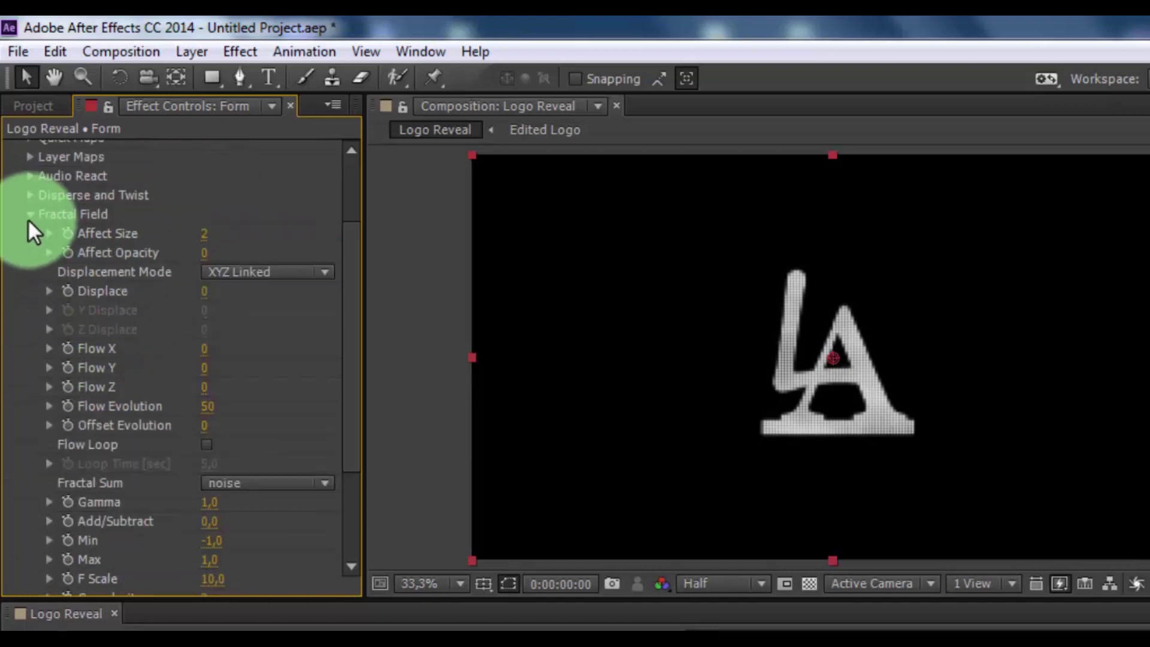
{"action": "left_click", "coordinate": [28, 195]}
{"action": "left_click", "coordinate": [202, 214]}
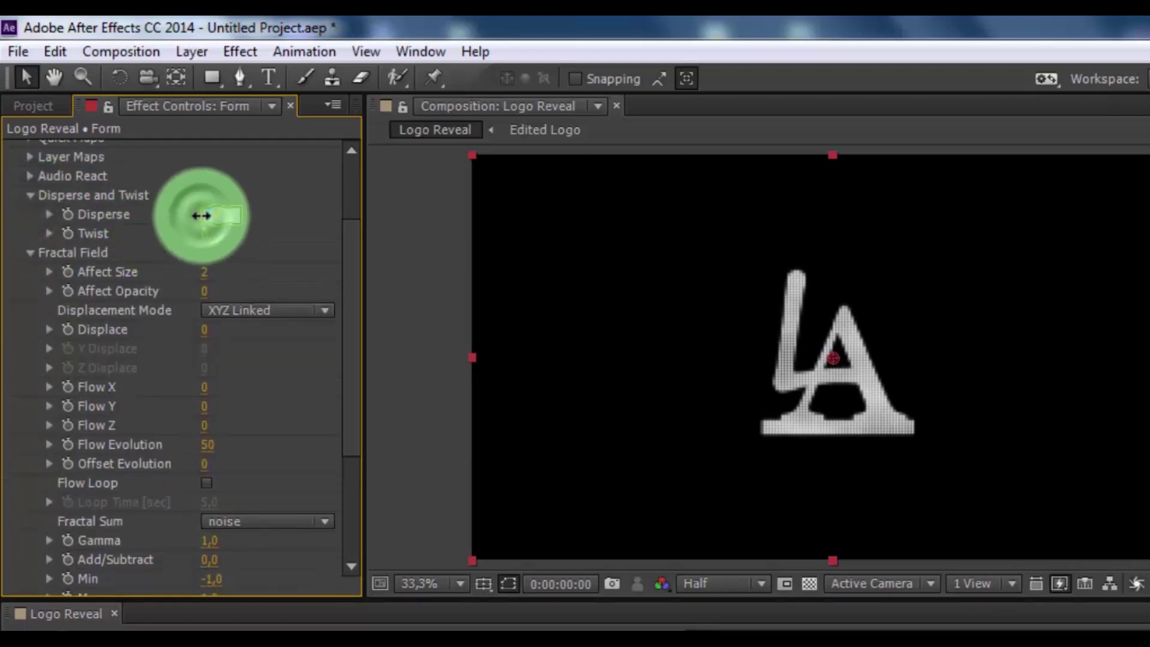
{"action": "type", "text": "20"}
{"action": "key", "text": "Return"}
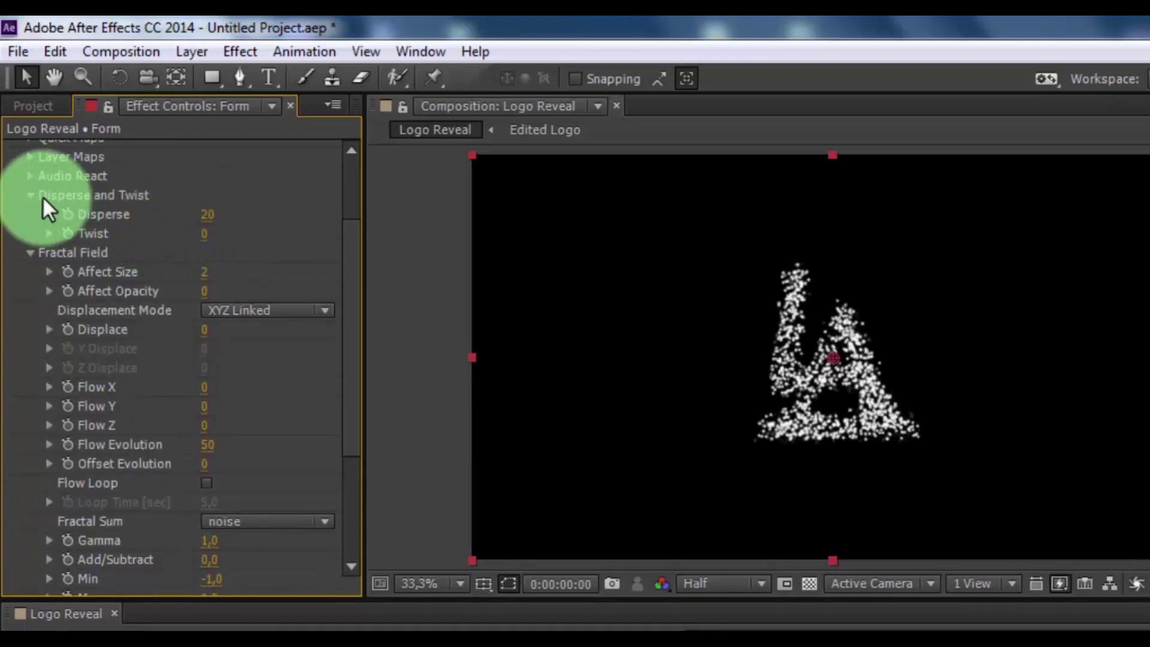
{"action": "left_click", "coordinate": [28, 195]}
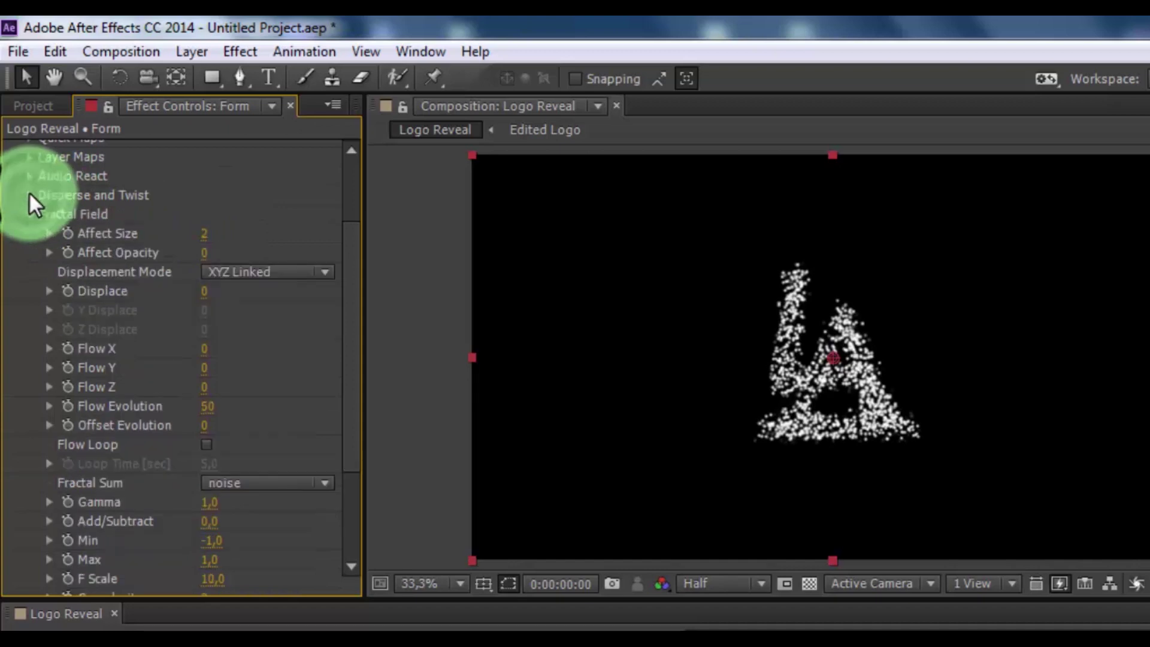
Step: Switch Displacement Mode to XYZ Individual with Y Displace -100 and Z Displace 400
{"action": "left_click", "coordinate": [231, 270]}
{"action": "left_click", "coordinate": [252, 321]}
{"action": "left_click", "coordinate": [204, 308]}
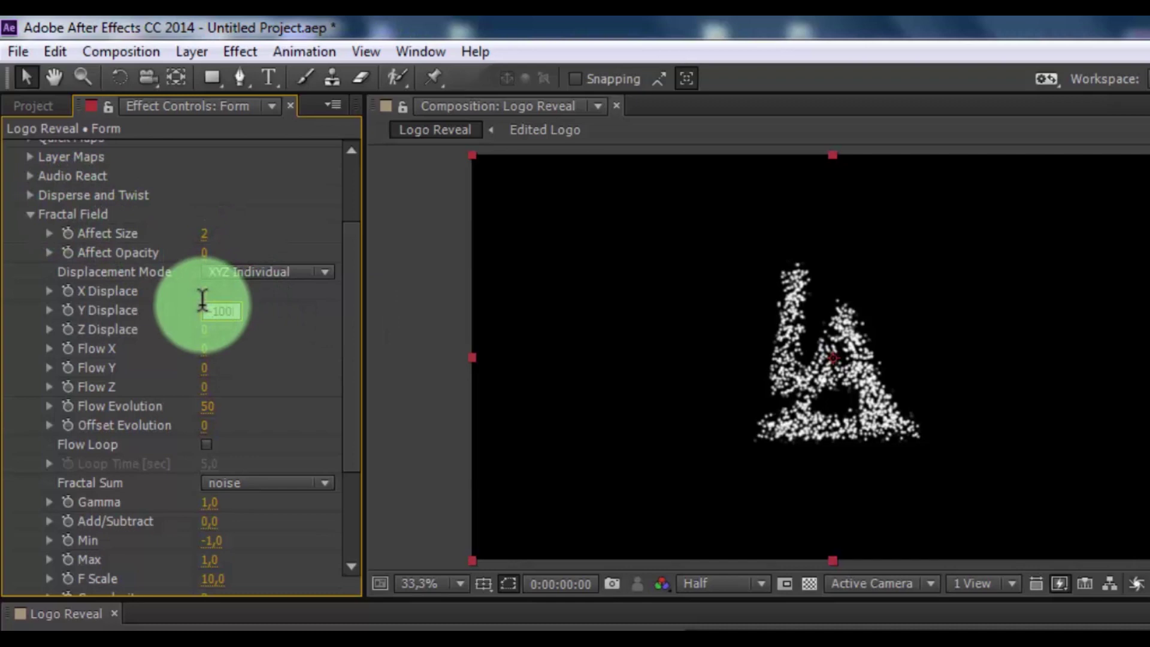
{"action": "key", "text": "Return"}
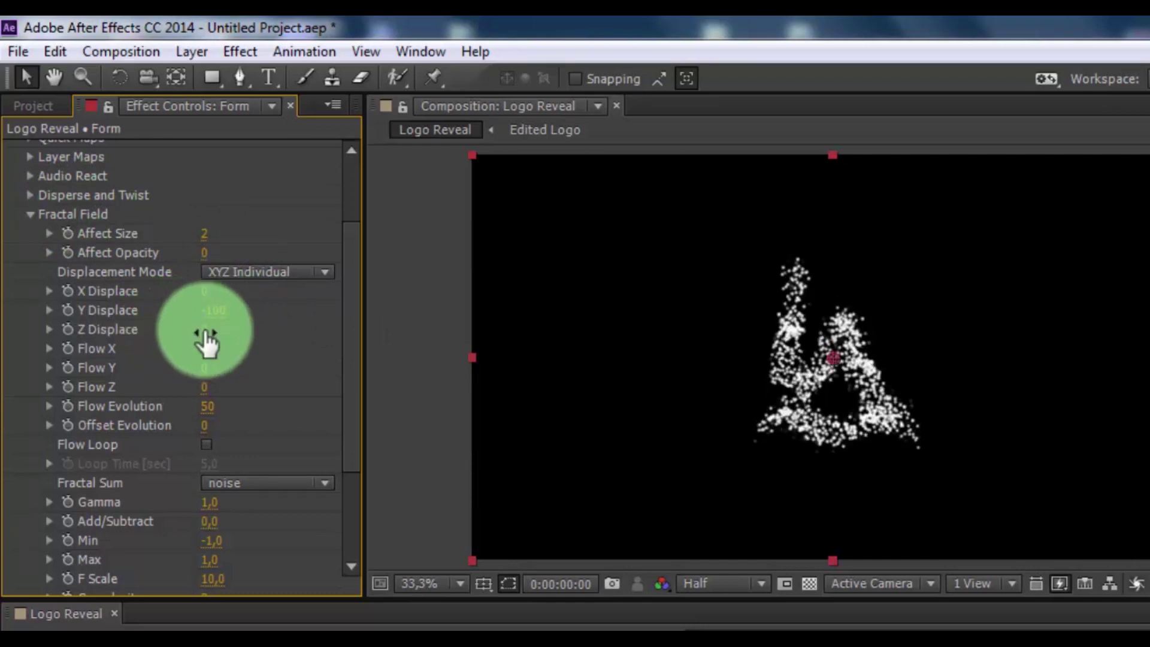
{"action": "left_click", "coordinate": [204, 329]}
{"action": "type", "text": "400"}
{"action": "key", "text": "Return"}
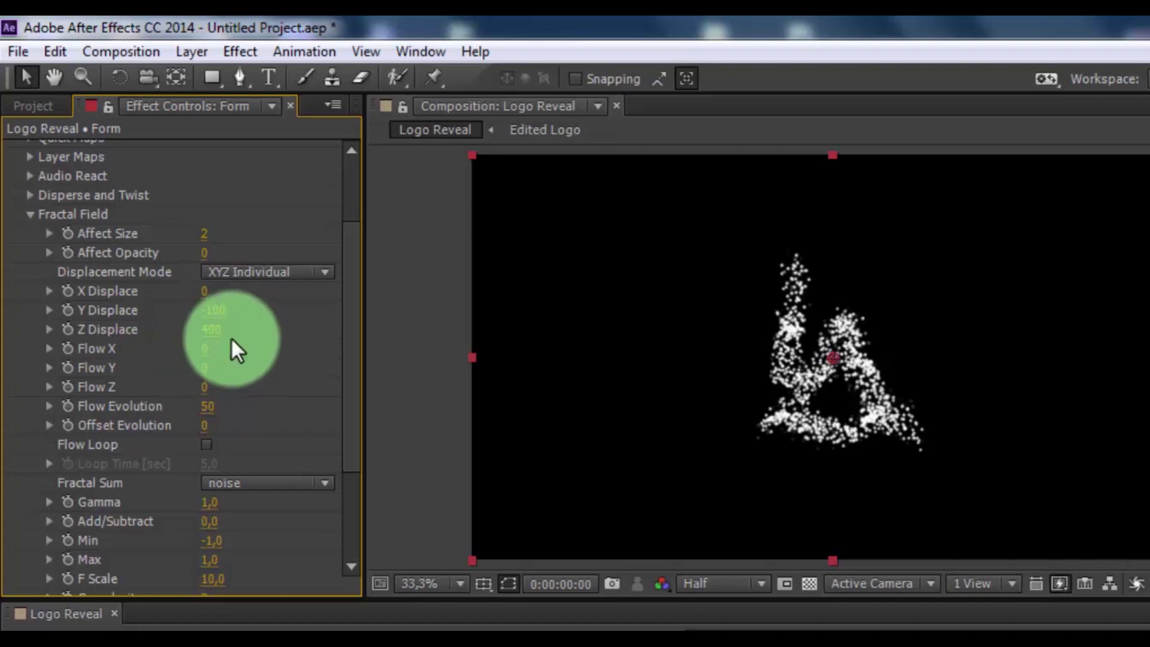
Step: Set Flow Evolution to 0 and Add/Subtract to -2,0
{"action": "left_click", "coordinate": [211, 406]}
{"action": "type", "text": "0"}
{"action": "key", "text": "Return"}
{"action": "left_click", "coordinate": [209, 521]}
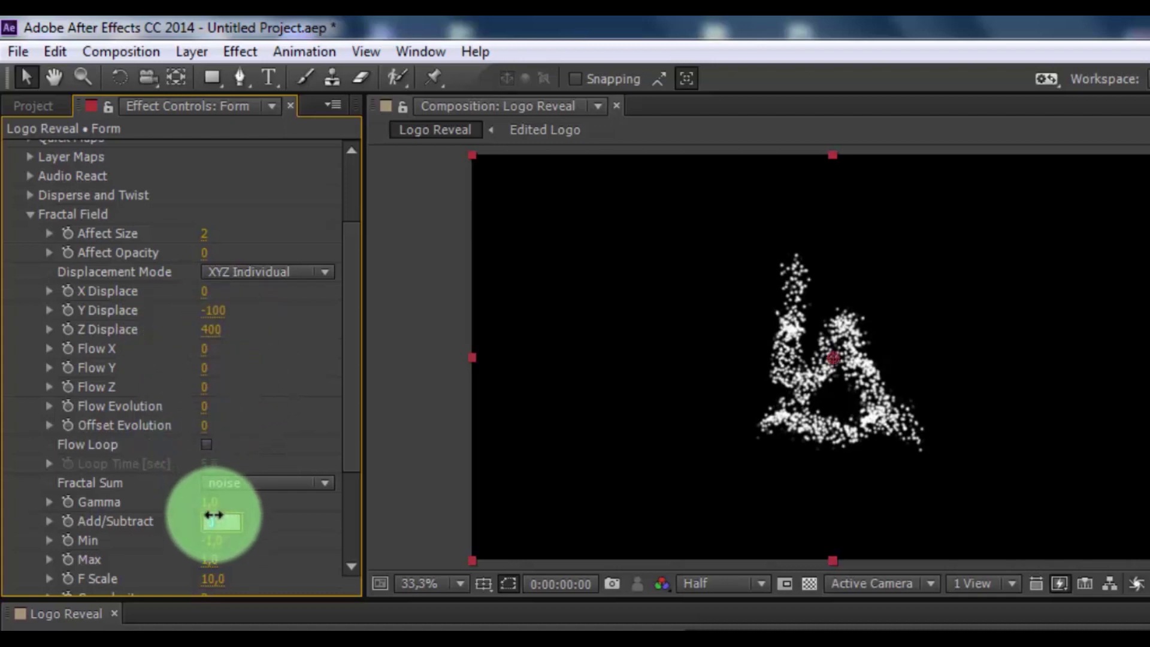
{"action": "key", "text": "Return"}
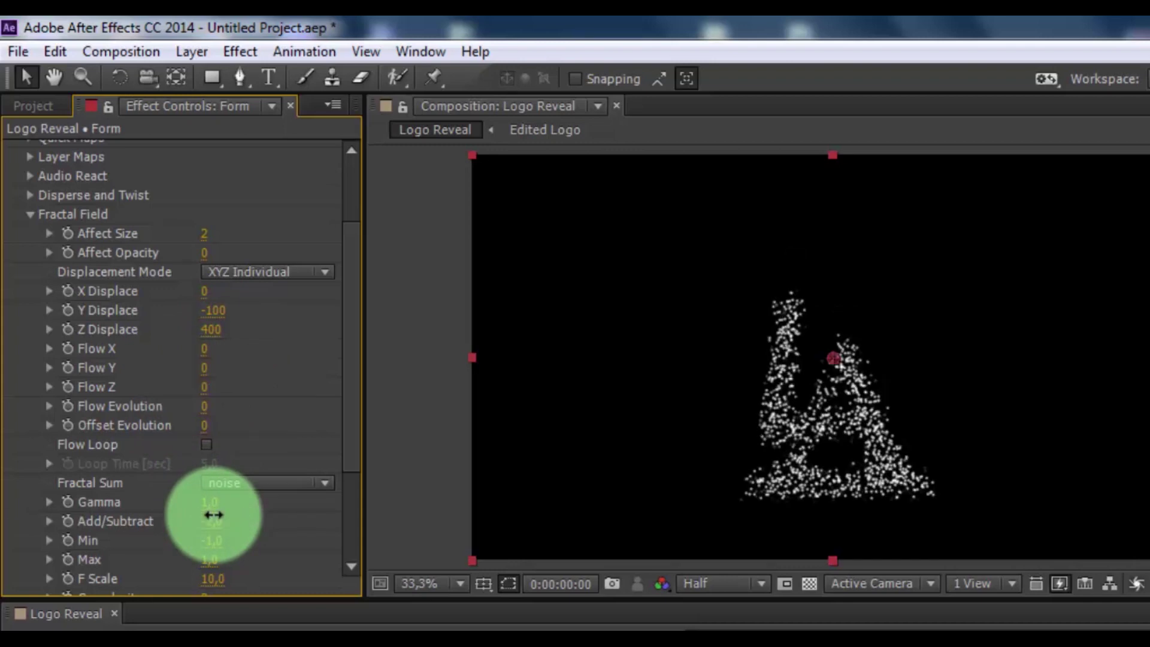
Step: Adjust the Min value, set Max to 0 and reduce F Scale to 0,0
{"action": "scroll", "coordinate": [214, 514], "scroll_direction": "down", "scroll_amount": 2}
{"action": "left_click", "coordinate": [213, 491]}
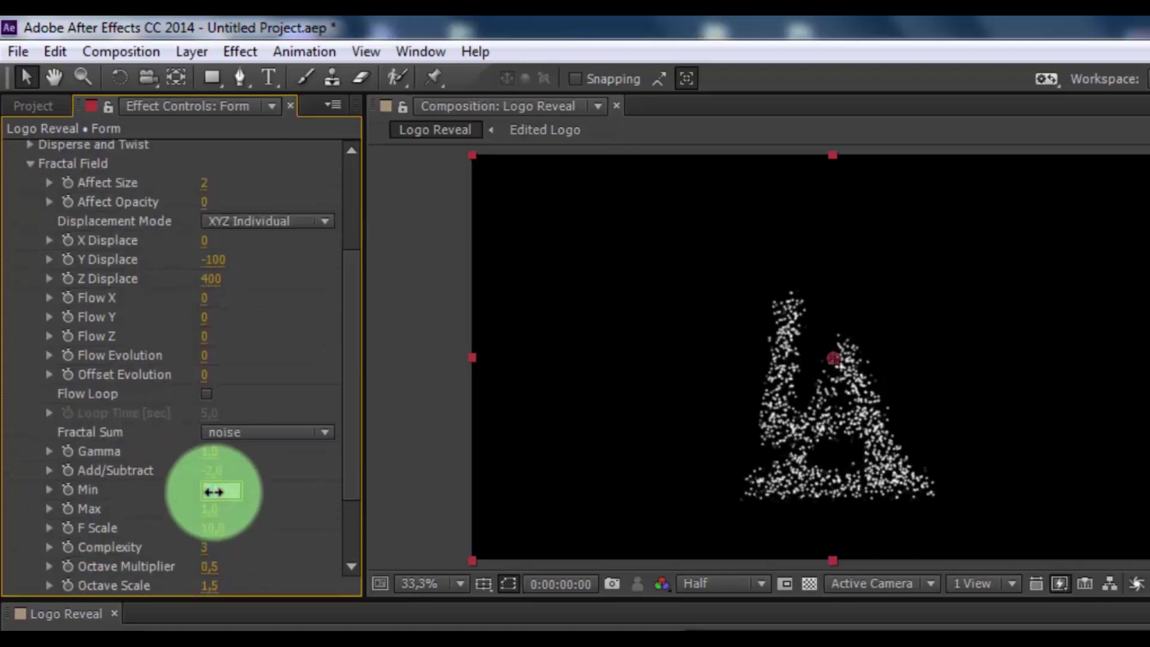
{"action": "key", "text": "Return"}
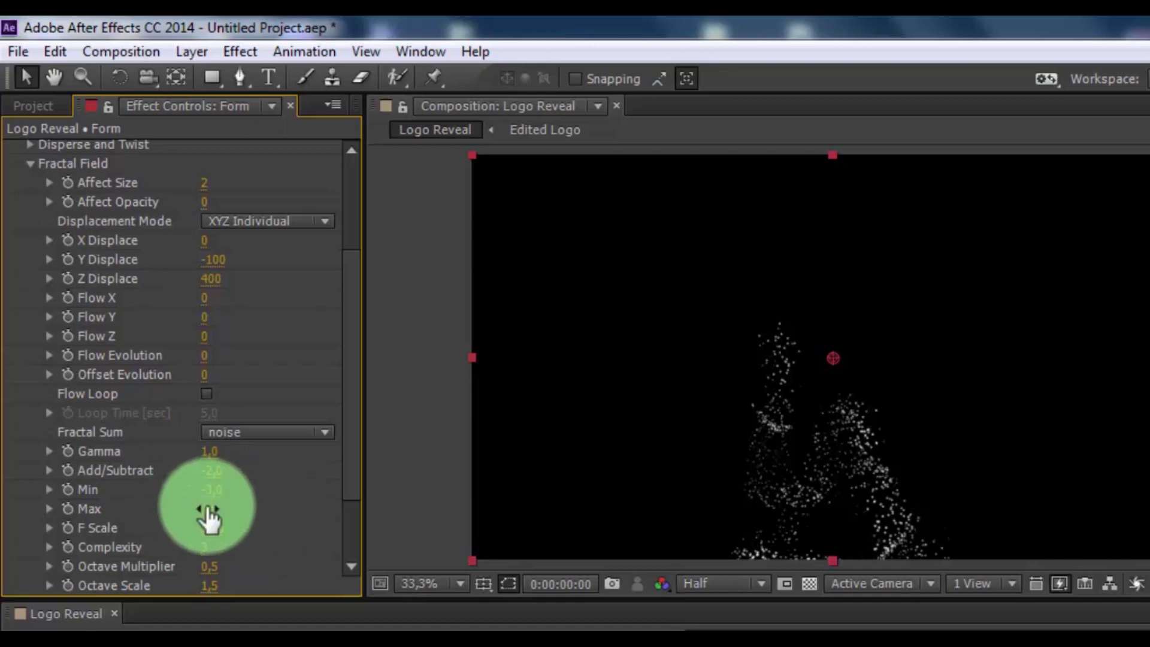
{"action": "left_click", "coordinate": [211, 508]}
{"action": "type", "text": "0"}
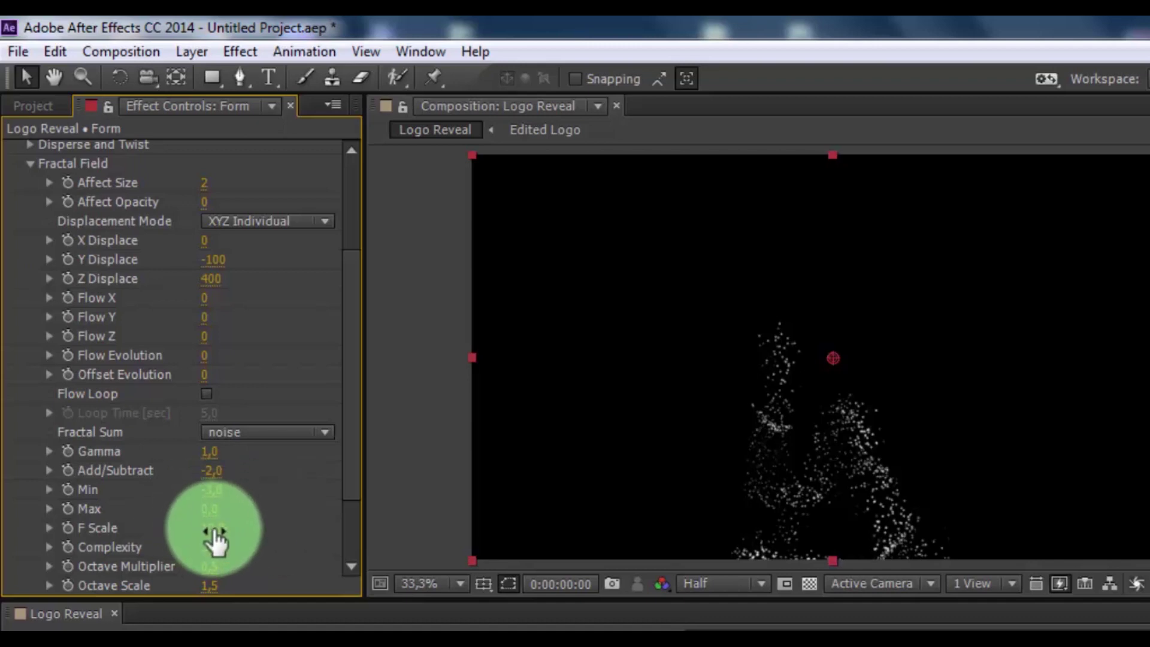
{"action": "left_click_drag", "start_coordinate": [214, 534], "coordinate": [207, 550]}
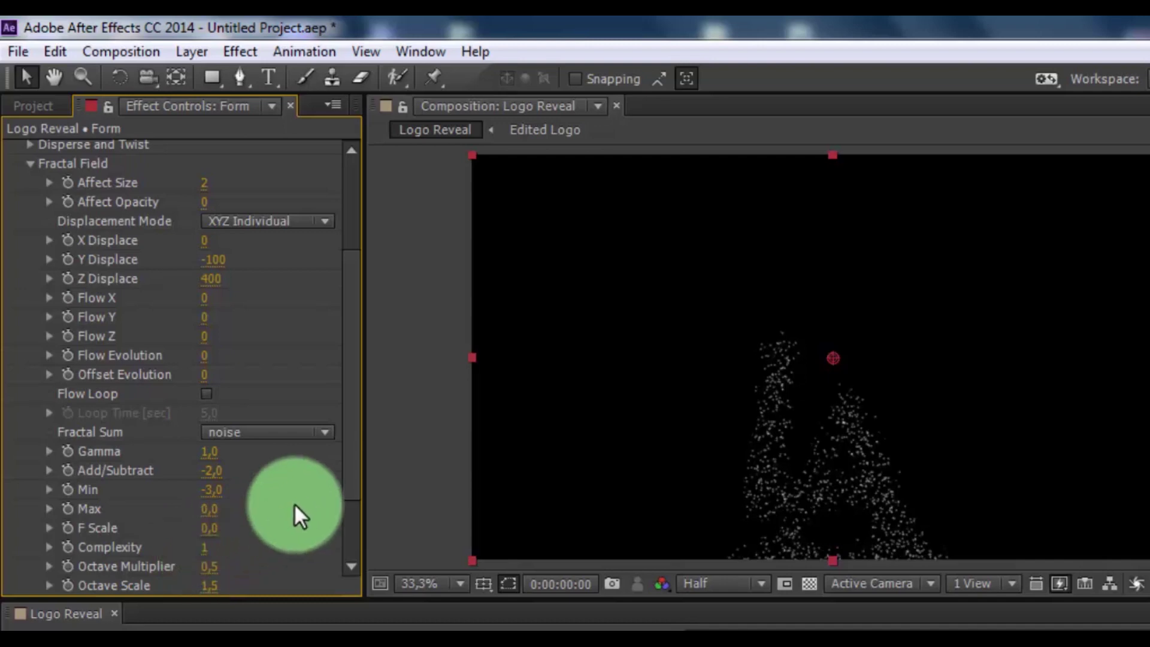
Step: Set Fractal Sum to abs(noise) and collapse the Fractal Field settings
{"action": "left_click", "coordinate": [257, 432]}
{"action": "left_click", "coordinate": [267, 482]}
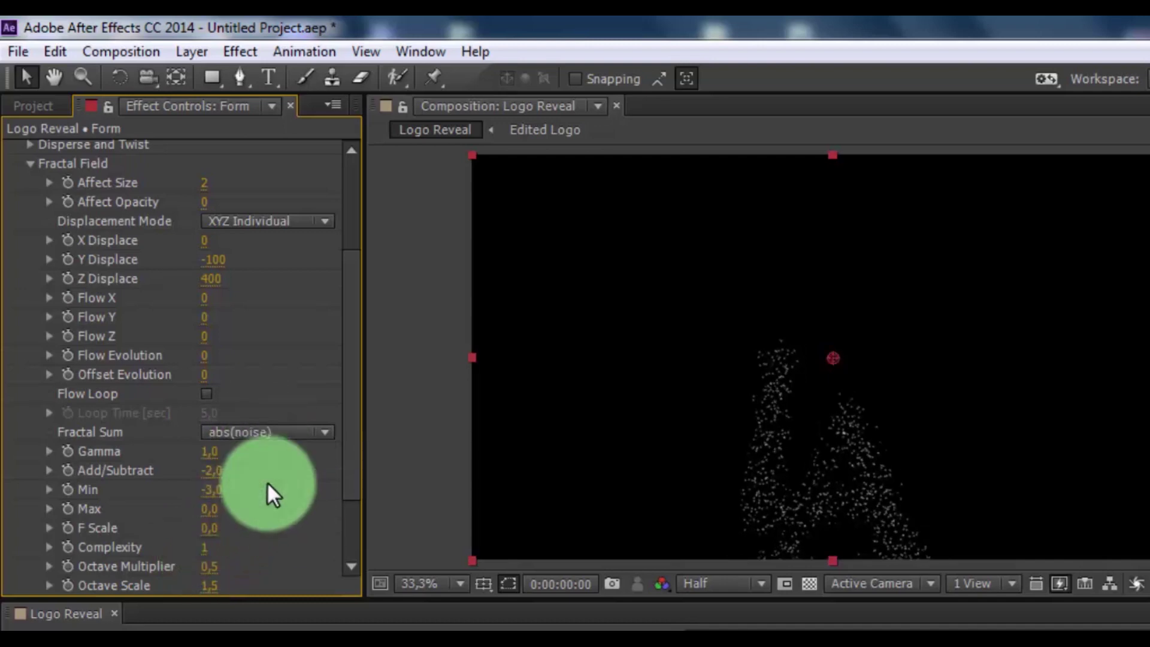
{"action": "scroll", "coordinate": [271, 512], "scroll_direction": "up", "scroll_amount": 3}
{"action": "scroll", "coordinate": [271, 525], "scroll_direction": "up", "scroll_amount": 2}
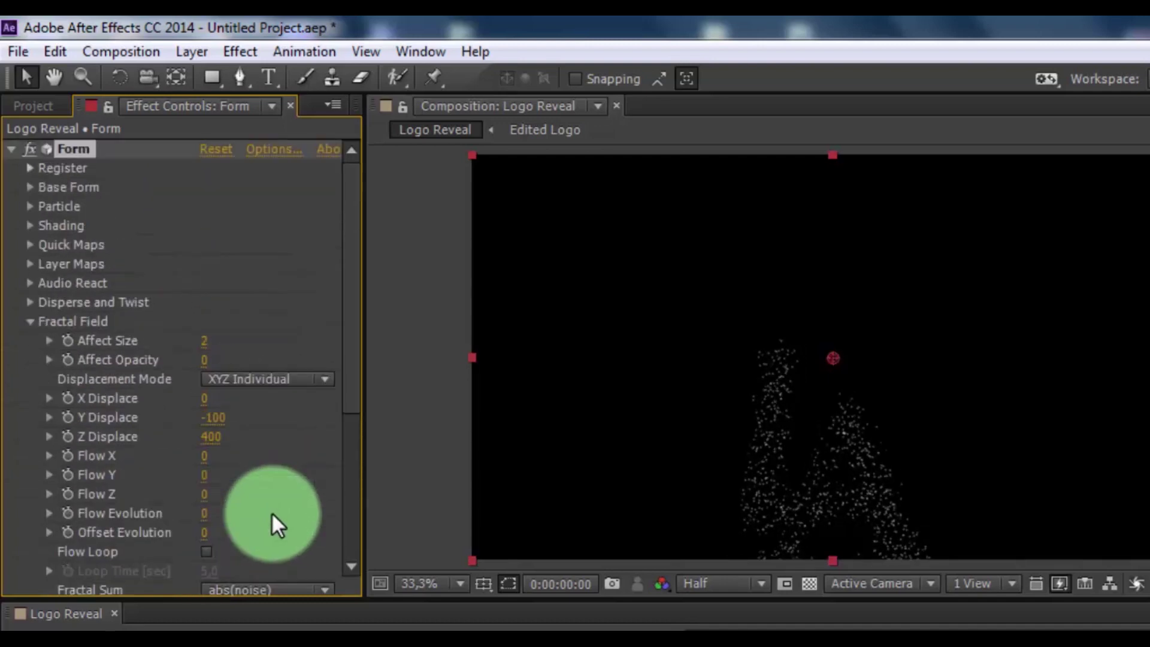
{"action": "left_click", "coordinate": [29, 322]}
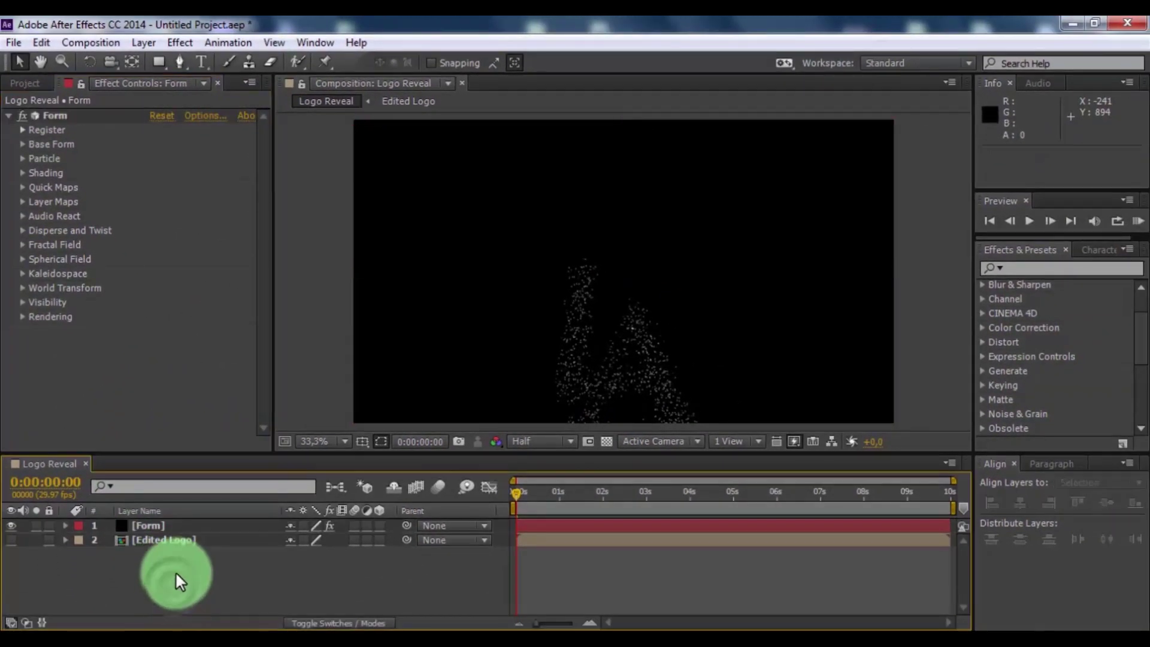
Step: Add a new solid layer named 'Fractal Noise'
{"action": "right_click", "coordinate": [176, 572]}
{"action": "left_click", "coordinate": [227, 391]}
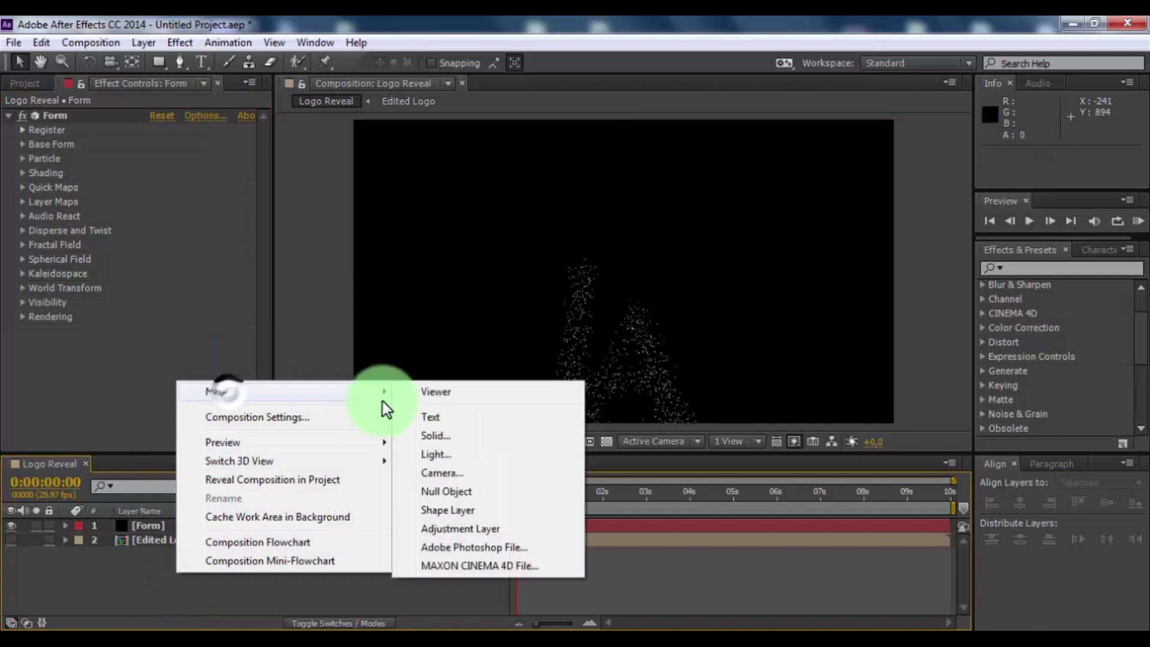
{"action": "left_click", "coordinate": [445, 432]}
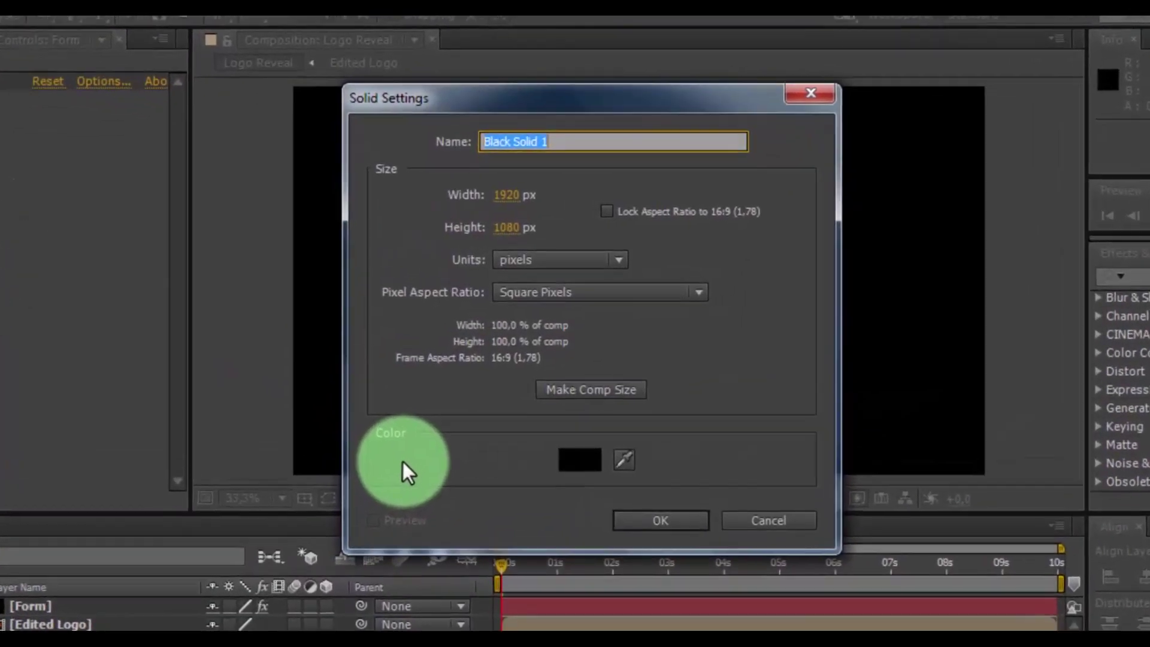
{"action": "type", "text": "Fractal N"}
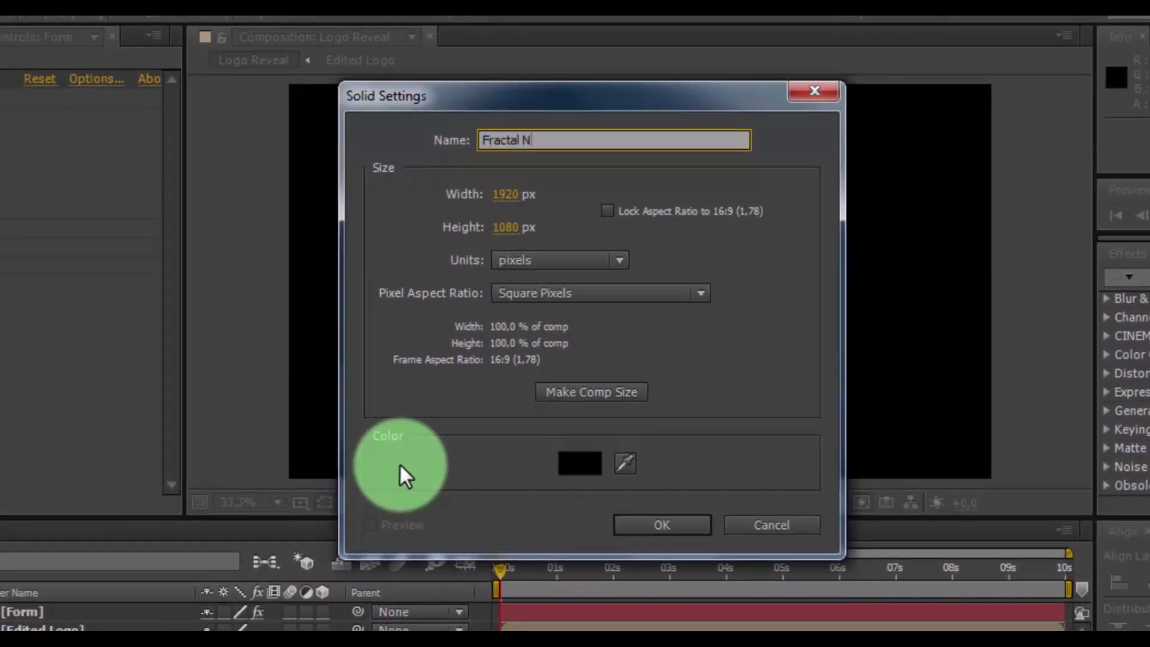
{"action": "type", "text": "oise"}
{"action": "key", "text": "Return"}
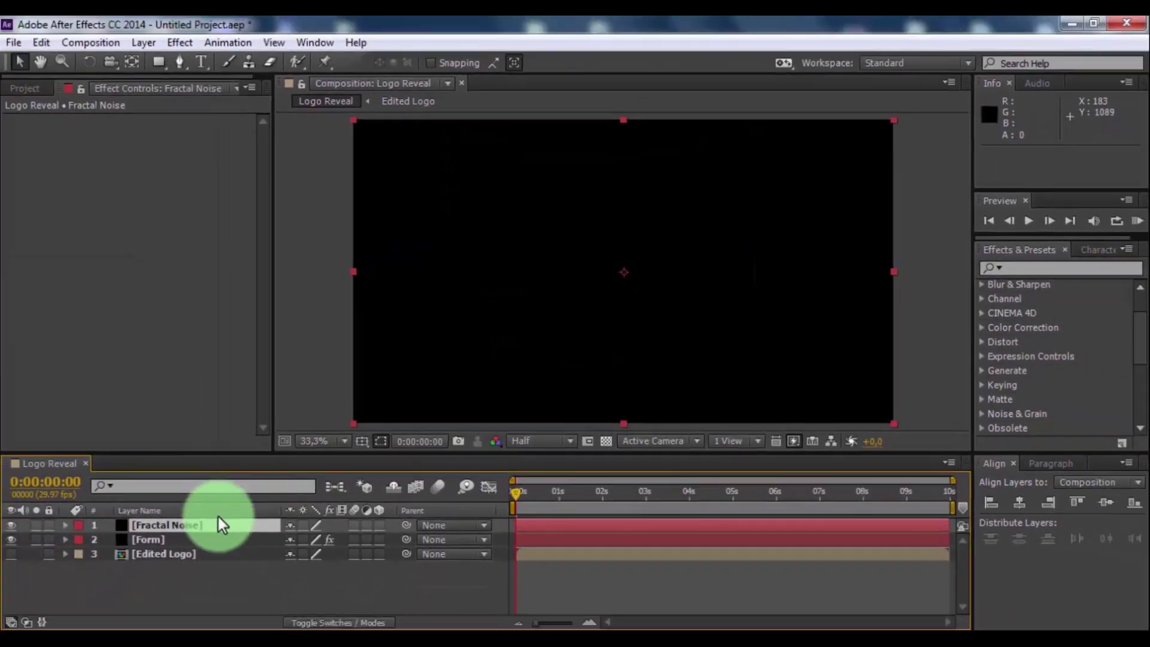
Step: Pre-compose the Fractal Noise solid into a composition named 'Noise'
{"action": "right_click", "coordinate": [210, 526]}
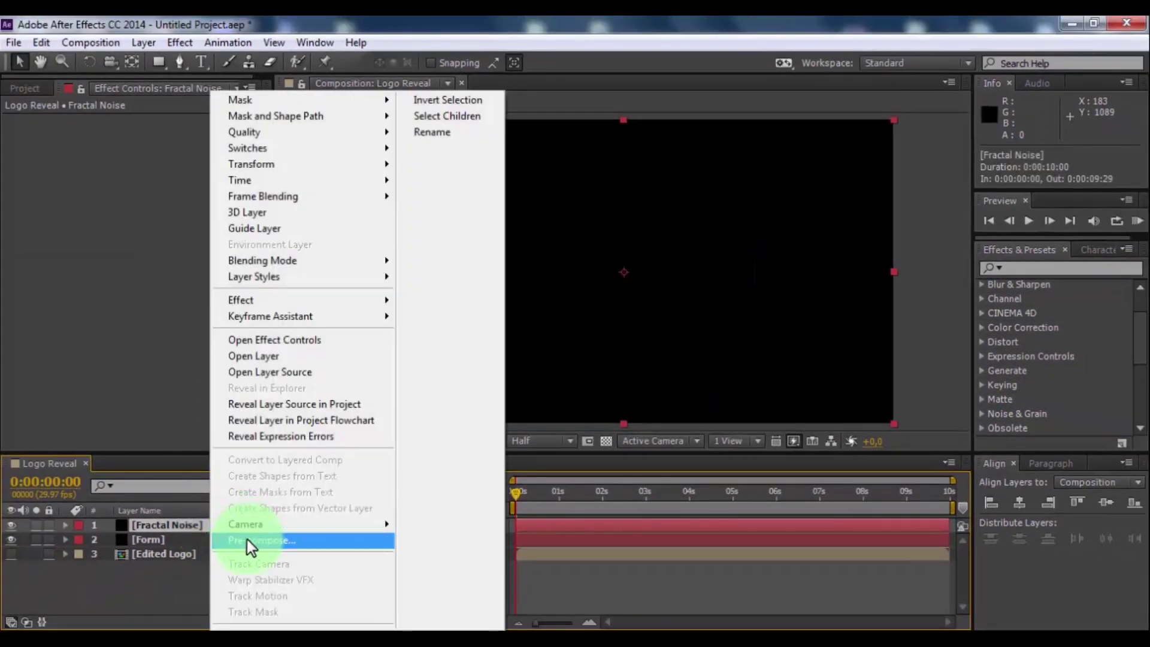
{"action": "left_click", "coordinate": [248, 540]}
{"action": "type", "text": "Noise"}
{"action": "left_click", "coordinate": [607, 425]}
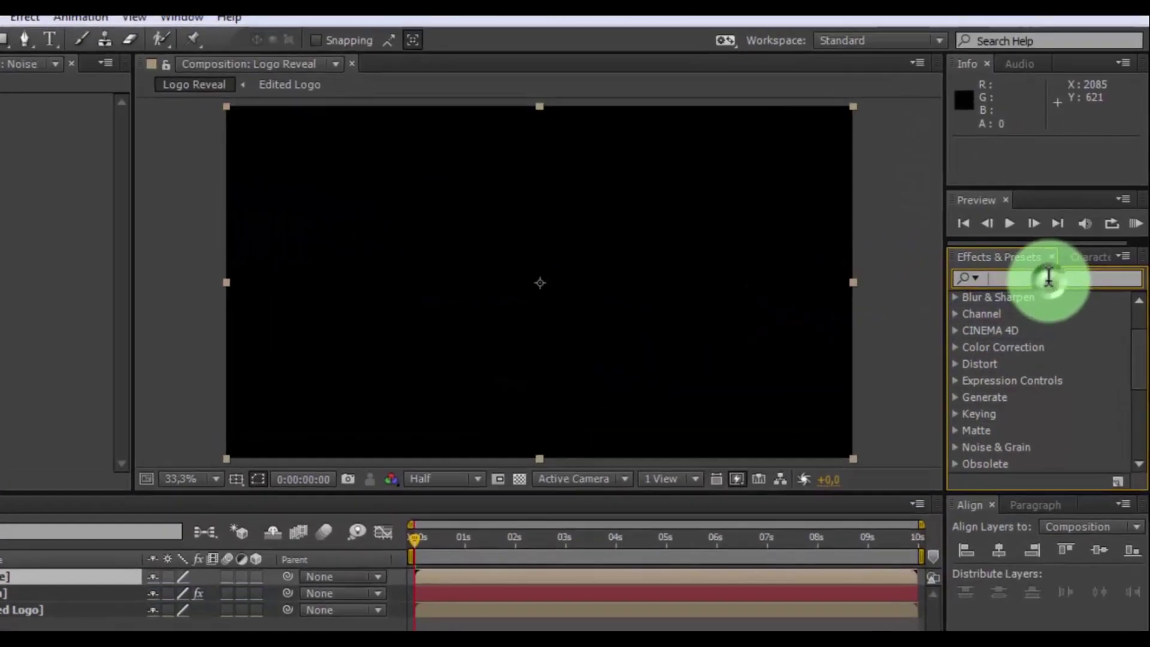
Step: Search Effects & Presets for 'fractal', drag Fractal Noise onto the layer, and open Noise
{"action": "left_click", "coordinate": [1059, 268]}
{"action": "type", "text": "fract"}
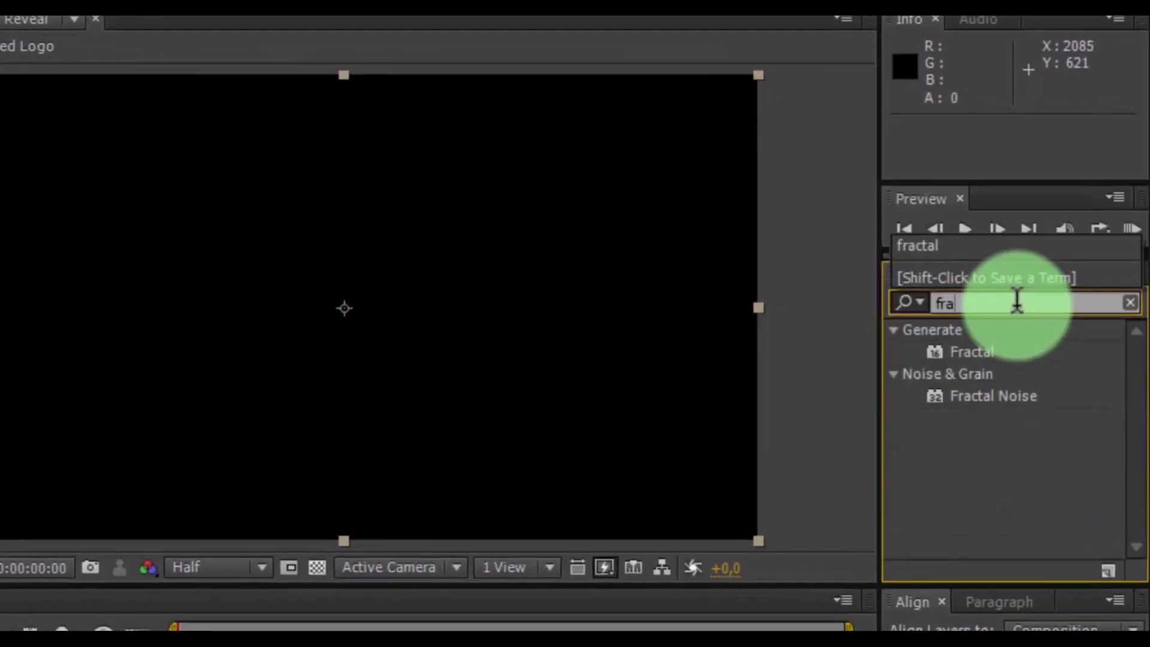
{"action": "type", "text": "al"}
{"action": "left_click_drag", "start_coordinate": [993, 394], "coordinate": [0, 646]}
{"action": "double_click", "coordinate": [149, 525]}
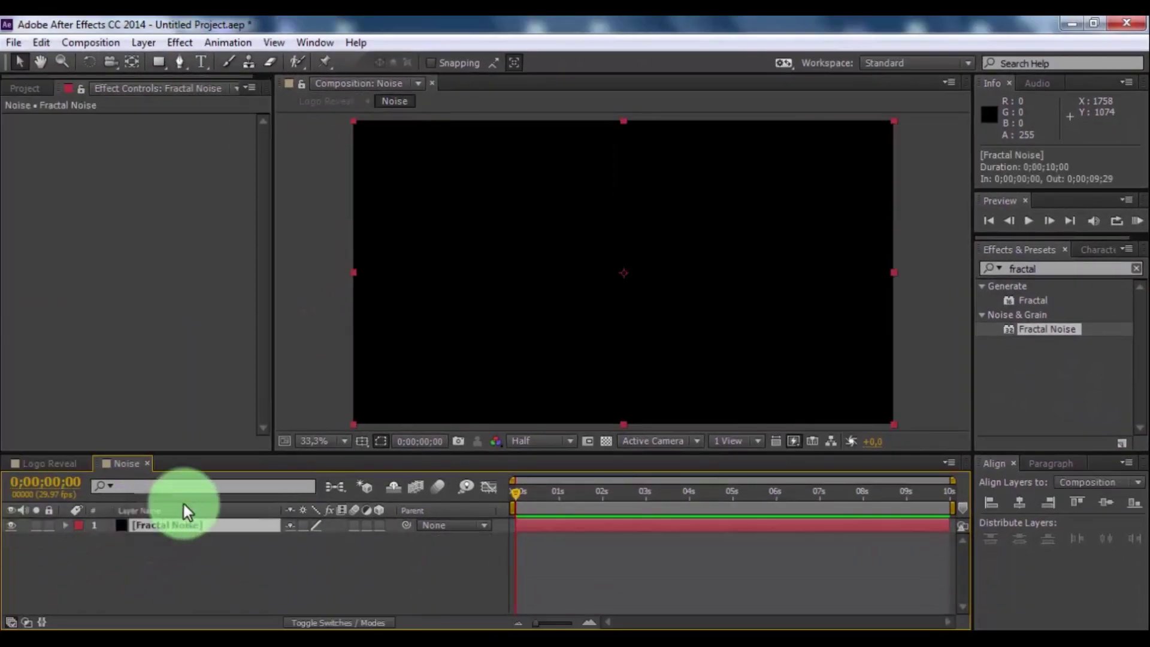
Step: Apply Fractal Noise to the solid with Contrast 300 and Brightness 50
{"action": "left_click_drag", "start_coordinate": [1007, 336], "coordinate": [170, 525]}
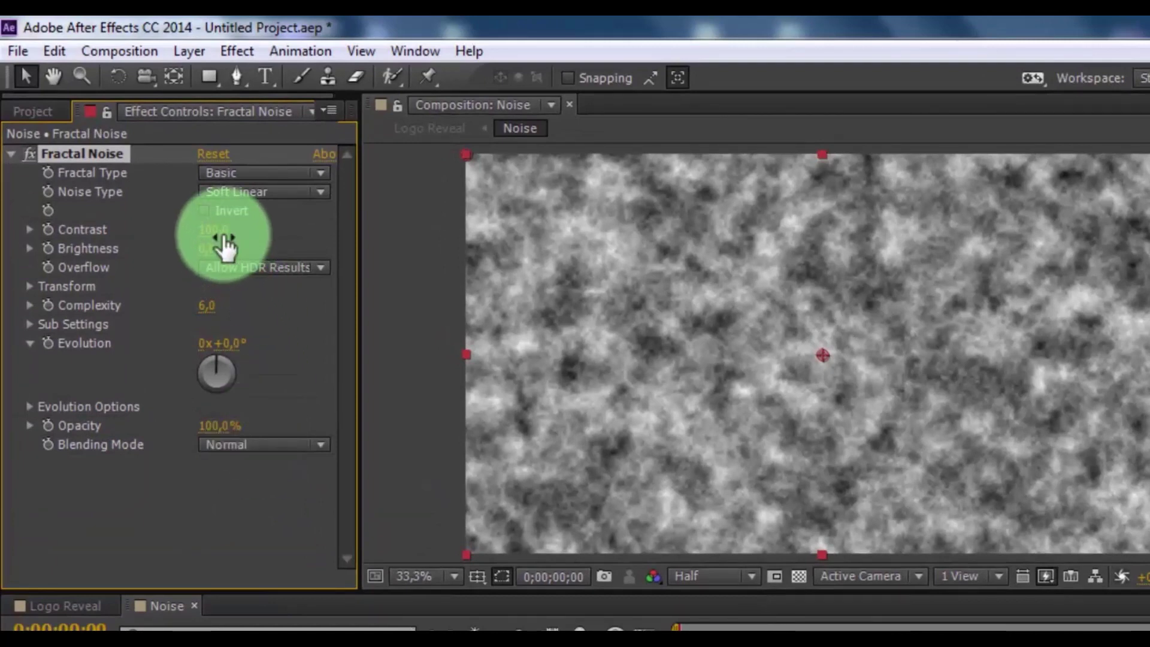
{"action": "left_click", "coordinate": [223, 234]}
{"action": "type", "text": "300"}
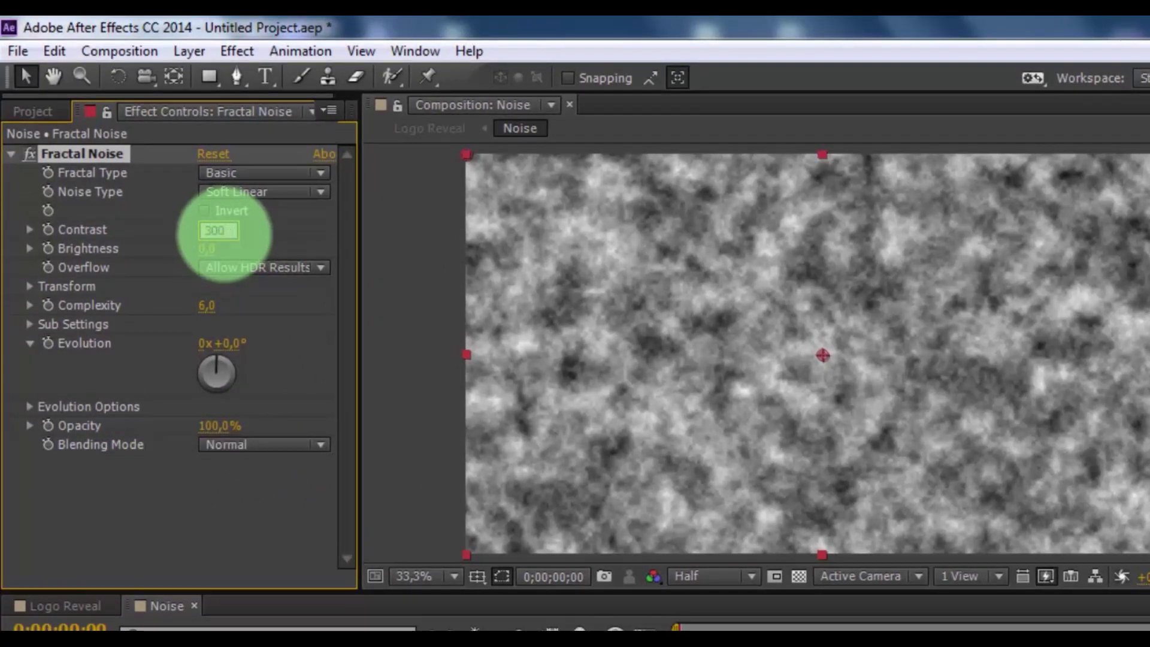
{"action": "left_click", "coordinate": [207, 248]}
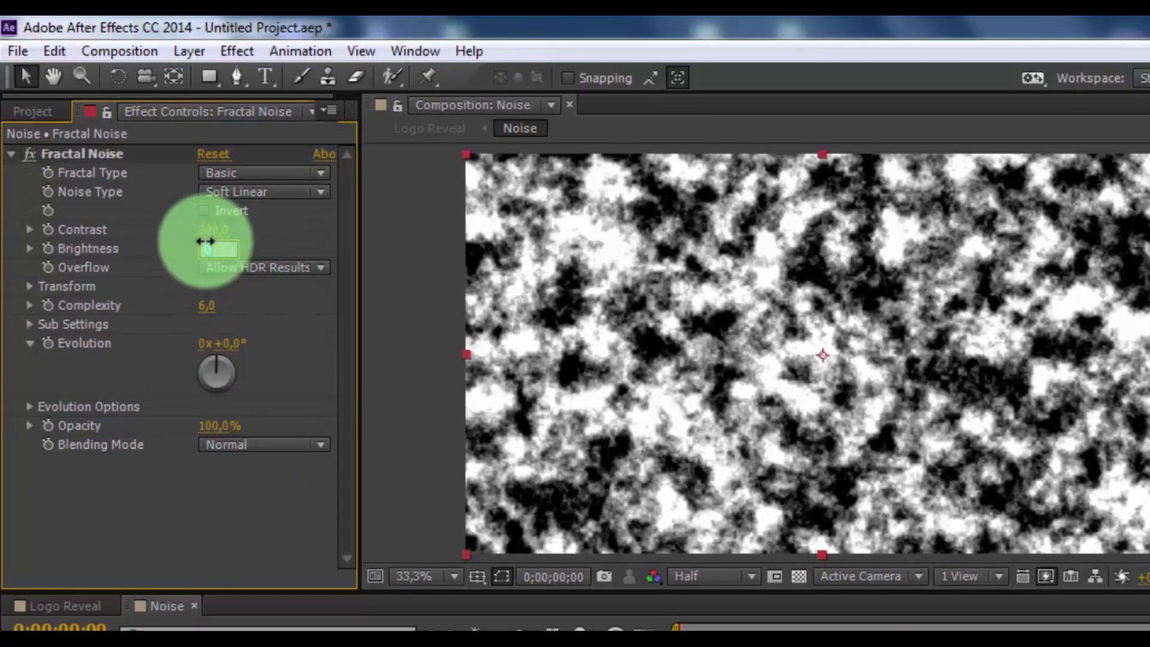
{"action": "type", "text": "50"}
{"action": "key", "text": "Return"}
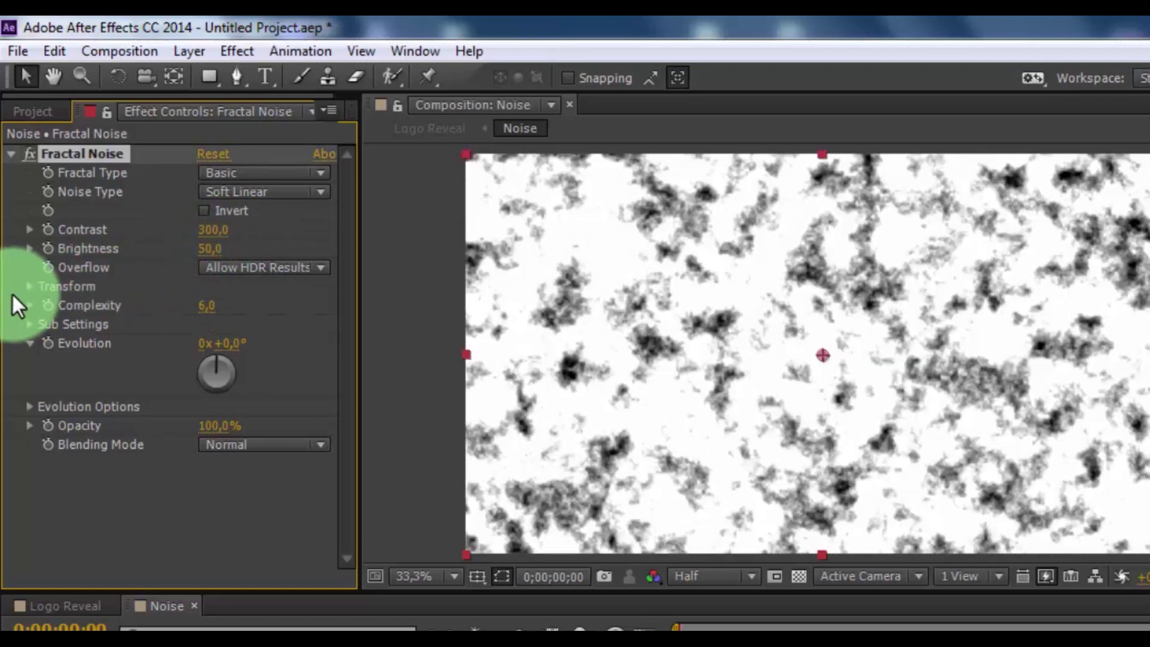
Step: Set the noise Transform Scale to 20 for a finer pattern
{"action": "left_click", "coordinate": [51, 287]}
{"action": "left_click", "coordinate": [48, 342]}
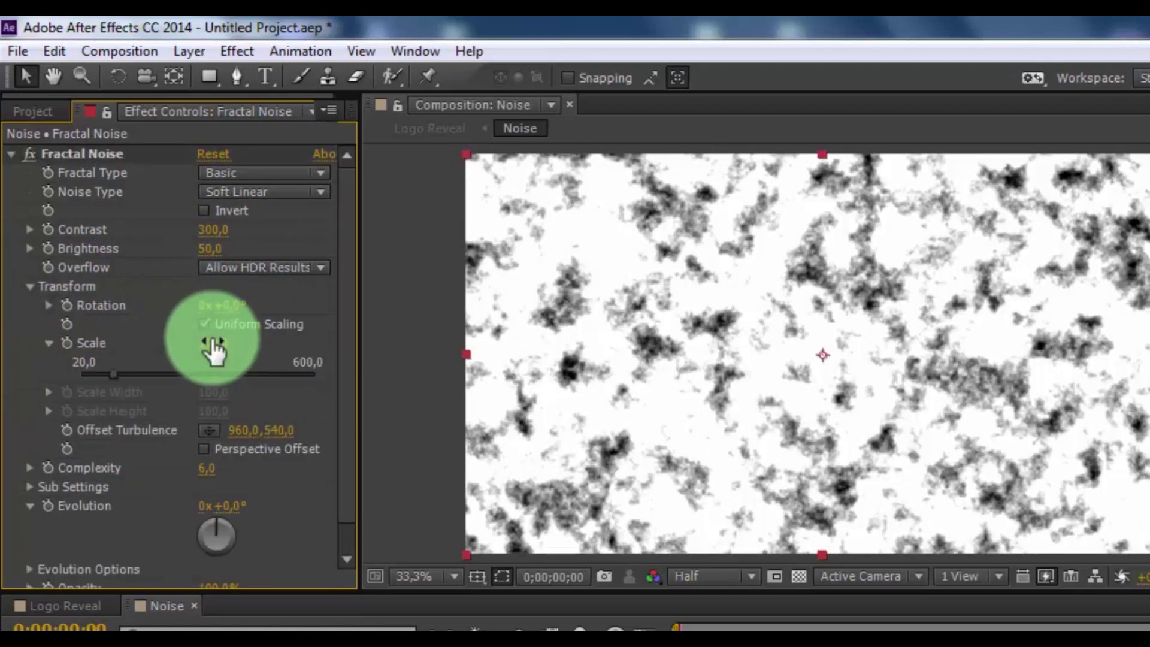
{"action": "left_click", "coordinate": [214, 343]}
{"action": "type", "text": "20"}
{"action": "key", "text": "Return"}
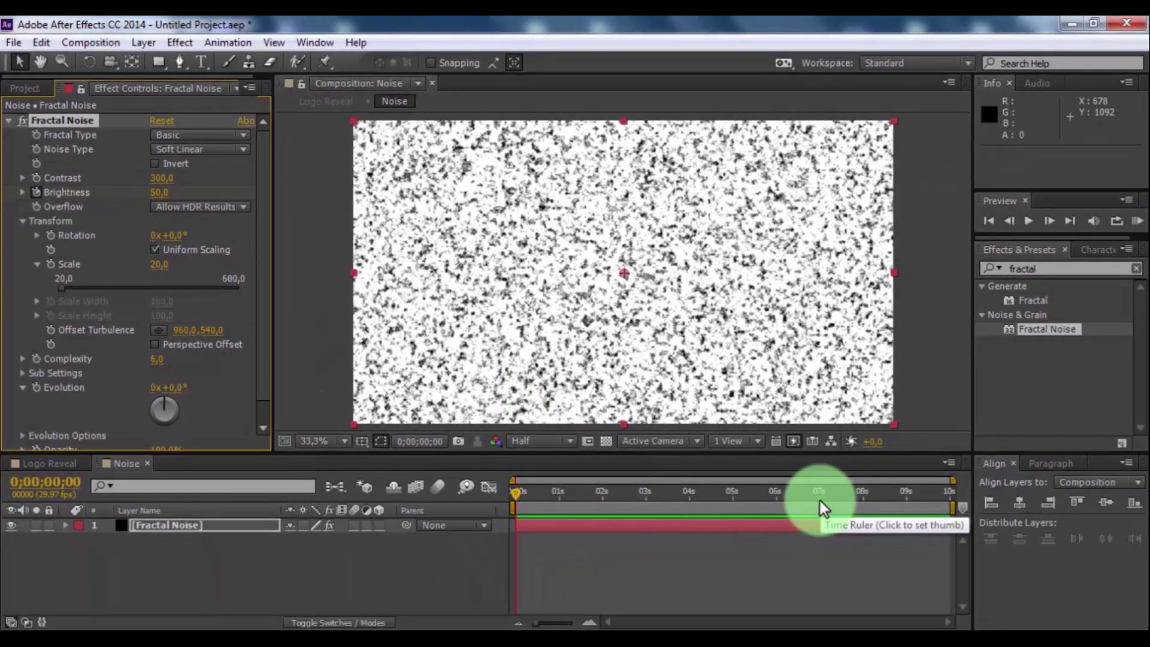
Step: Lower Brightness to -22 at the 7-second mark, then switch back to Logo Reveal
{"action": "left_click", "coordinate": [976, 591]}
{"action": "left_click", "coordinate": [157, 192]}
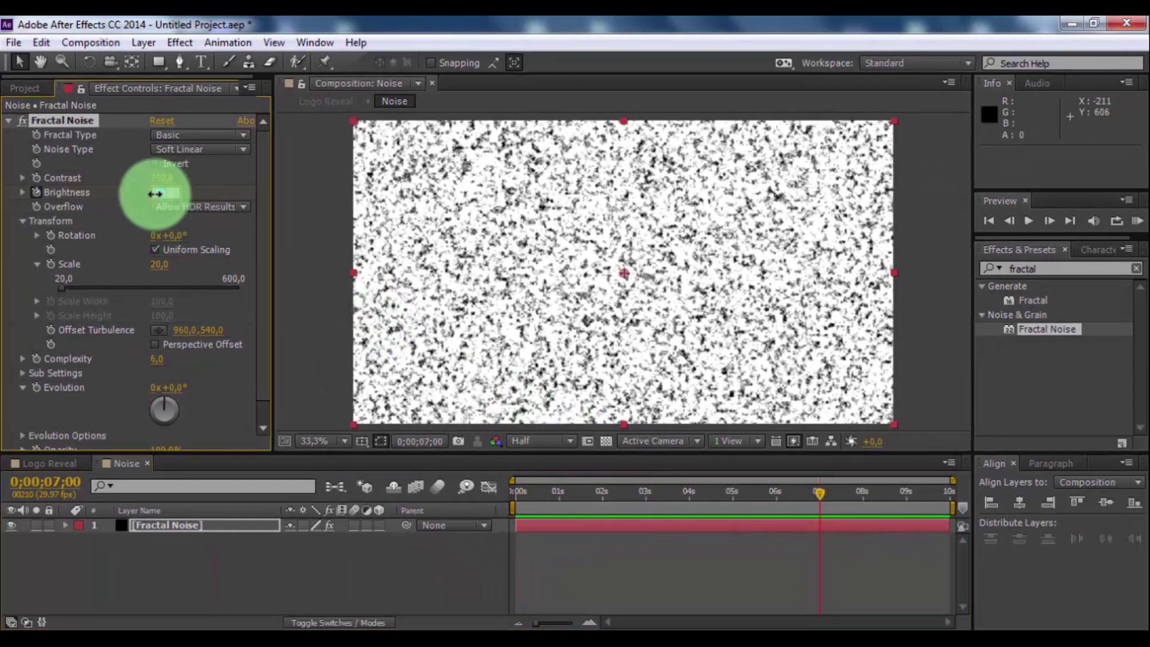
{"action": "type", "text": "-50"}
{"action": "key", "text": "Return"}
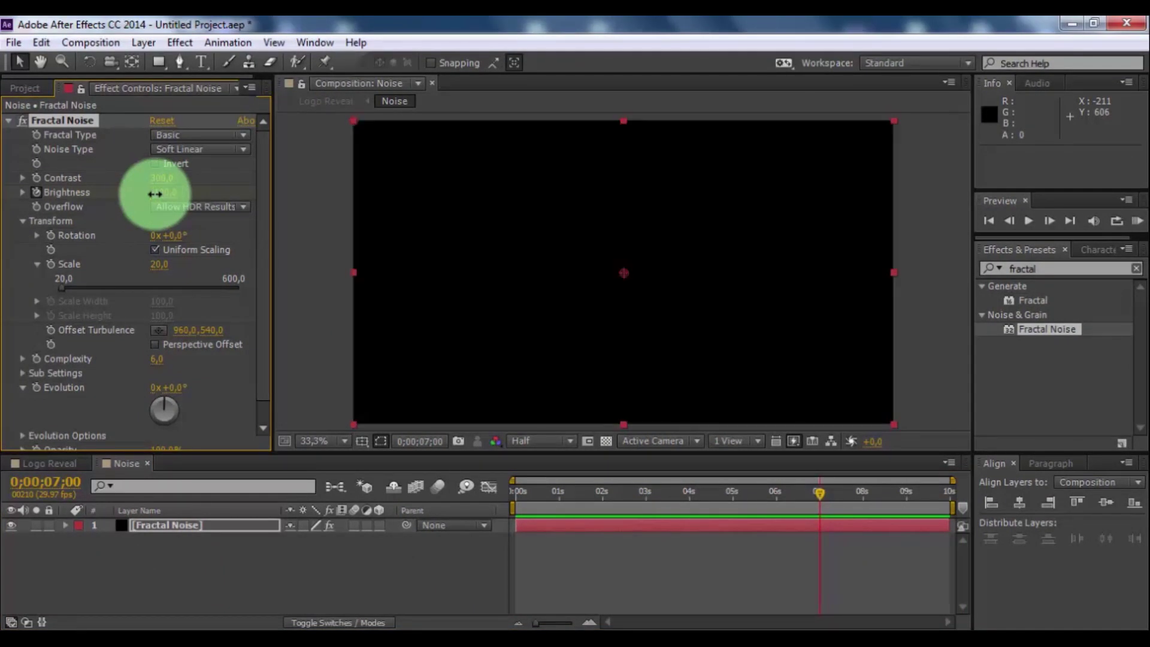
{"action": "left_click_drag", "start_coordinate": [821, 490], "coordinate": [605, 495]}
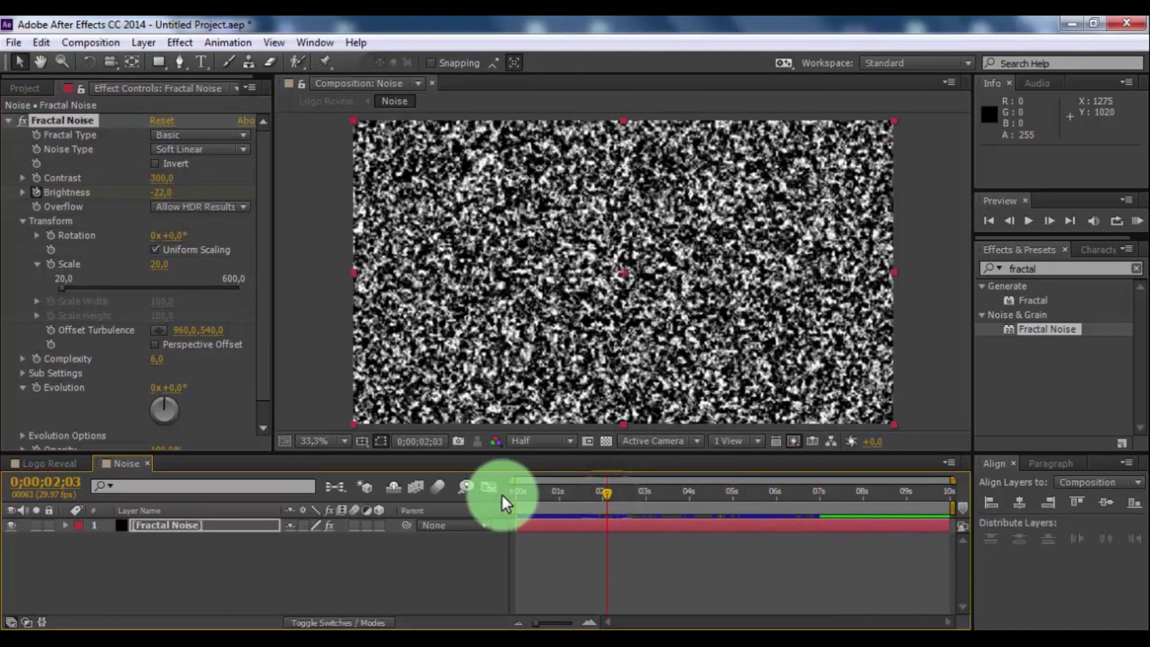
{"action": "left_click", "coordinate": [301, 560]}
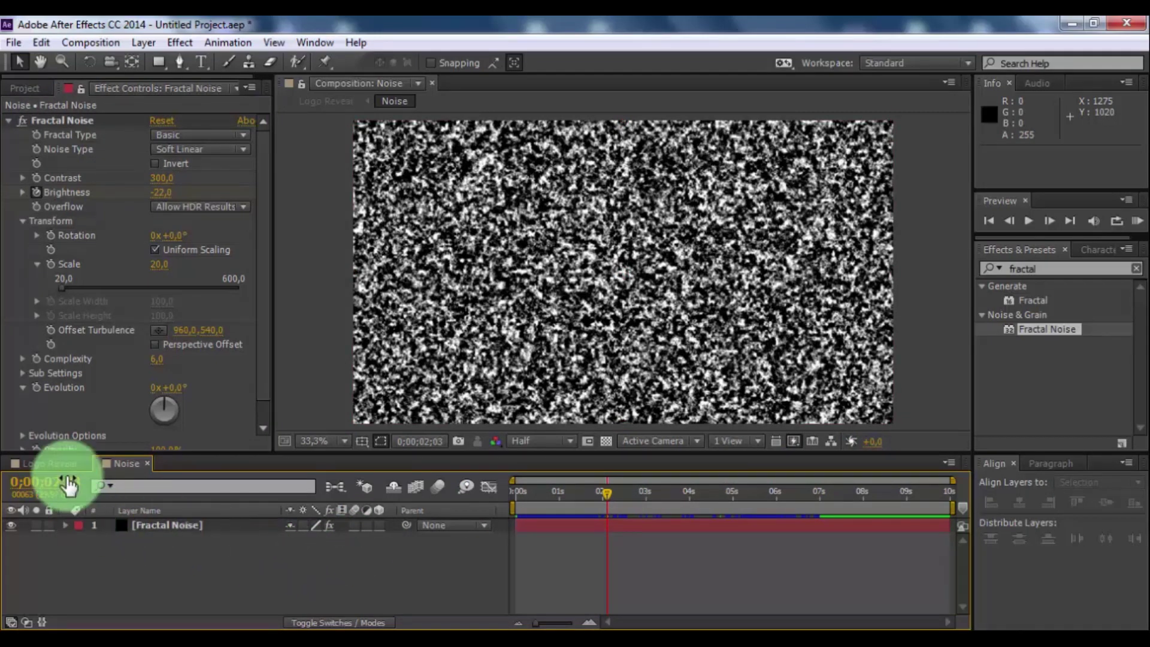
{"action": "left_click", "coordinate": [56, 462]}
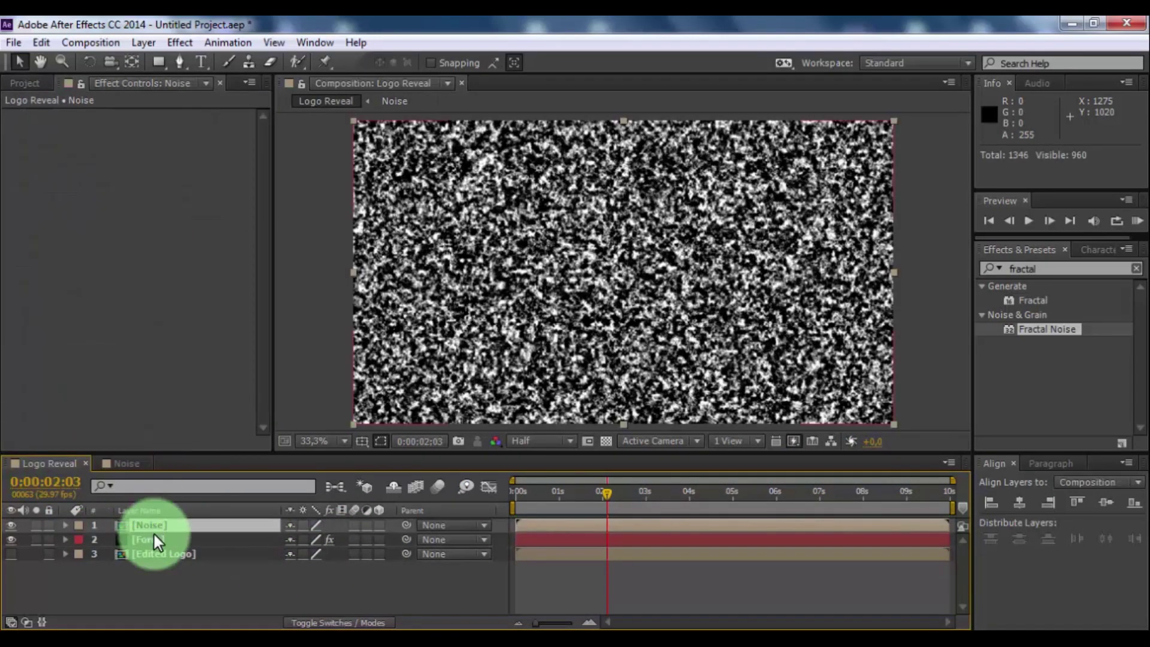
Step: Move the Noise layer to the bottom, hide it, and select the Form layer
{"action": "left_click_drag", "start_coordinate": [153, 523], "coordinate": [153, 592]}
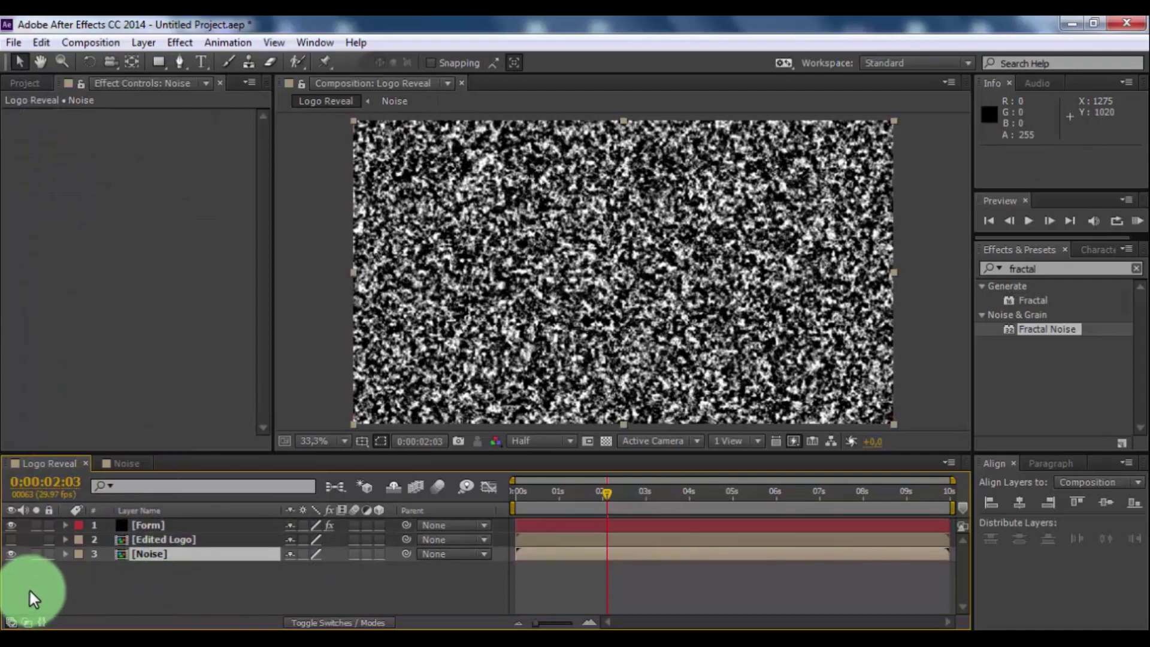
{"action": "left_click", "coordinate": [10, 553]}
{"action": "left_click", "coordinate": [150, 525]}
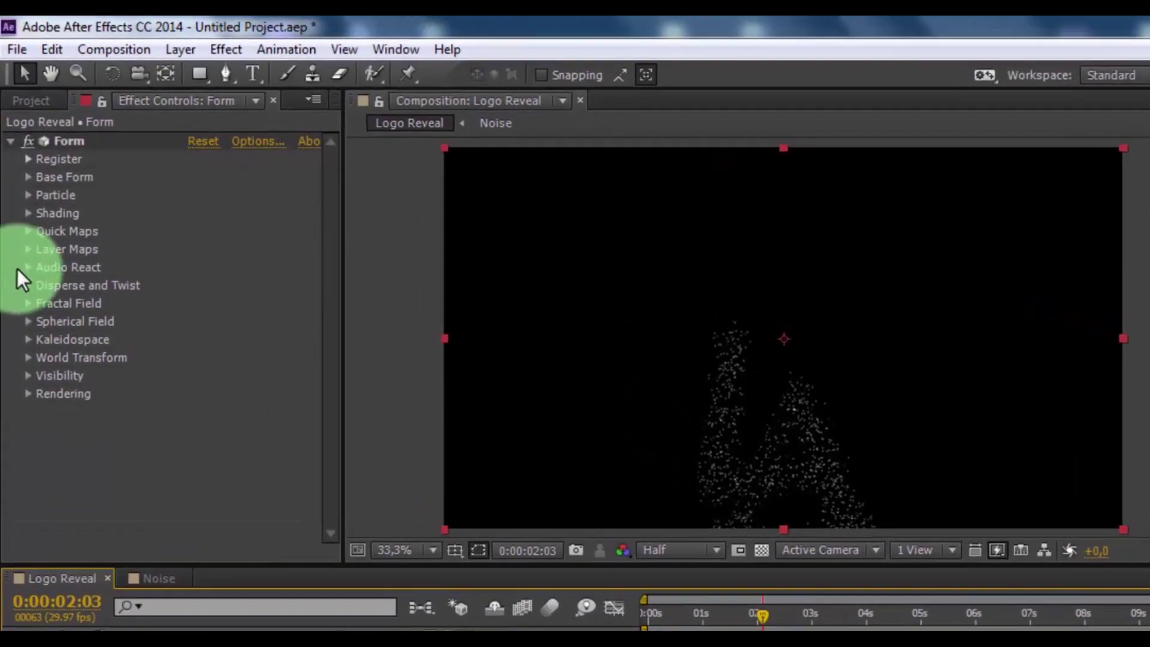
Step: Set Form's Disperse map to the Noise layer over XY
{"action": "left_click", "coordinate": [27, 240]}
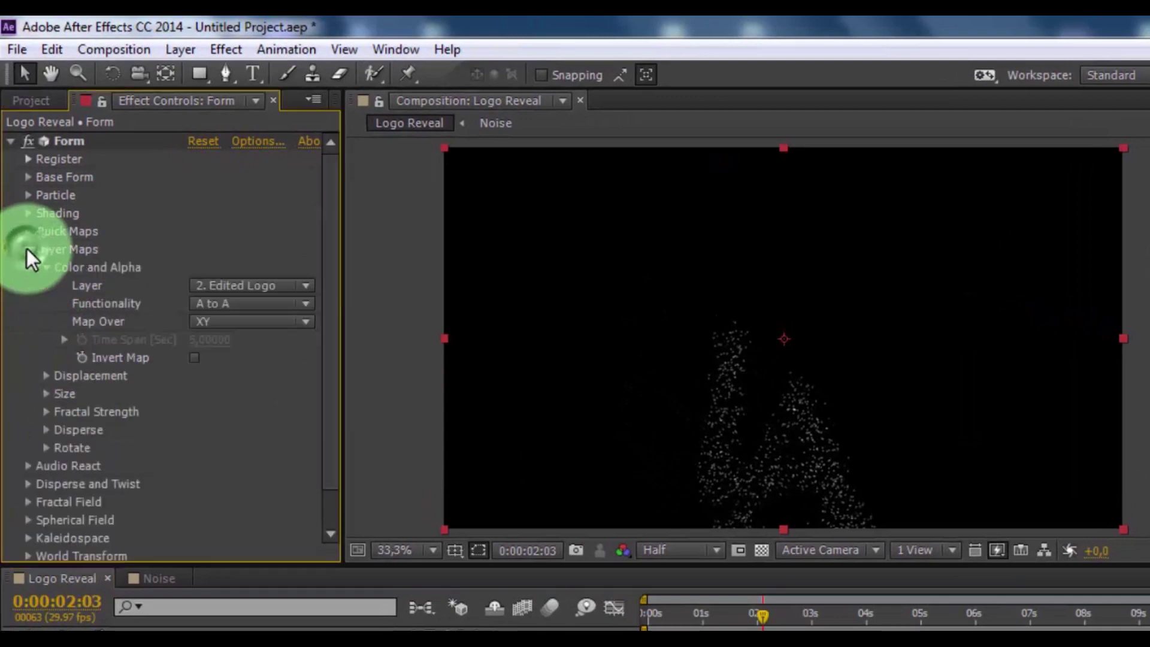
{"action": "left_click", "coordinate": [46, 429]}
{"action": "left_click", "coordinate": [273, 449]}
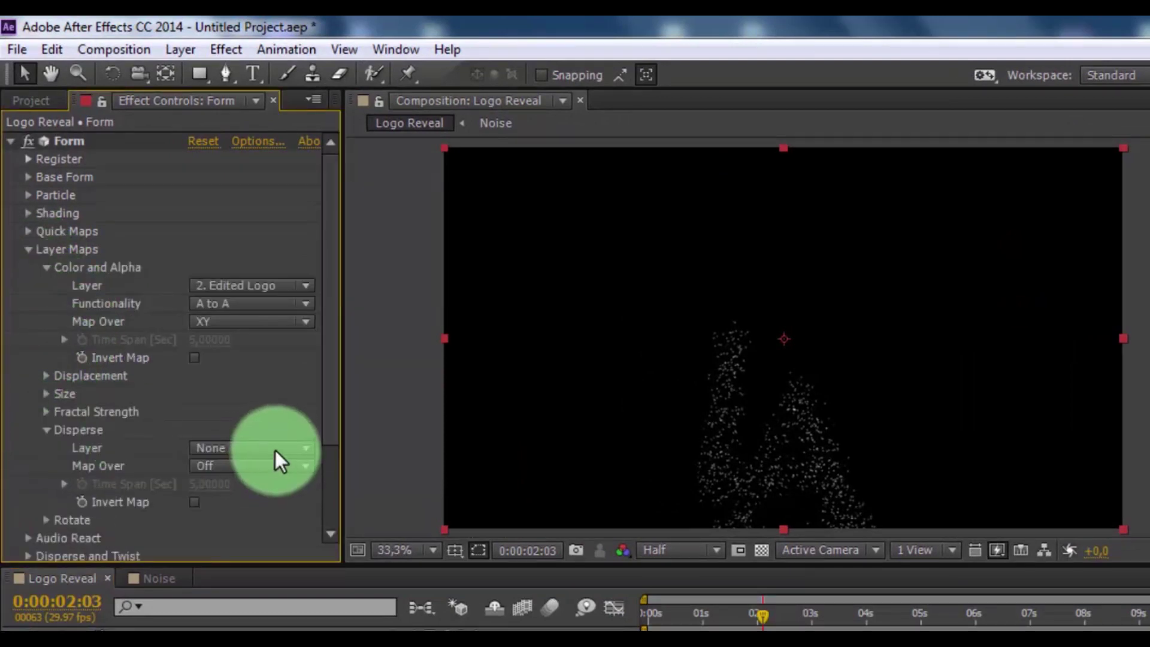
{"action": "left_click", "coordinate": [253, 545]}
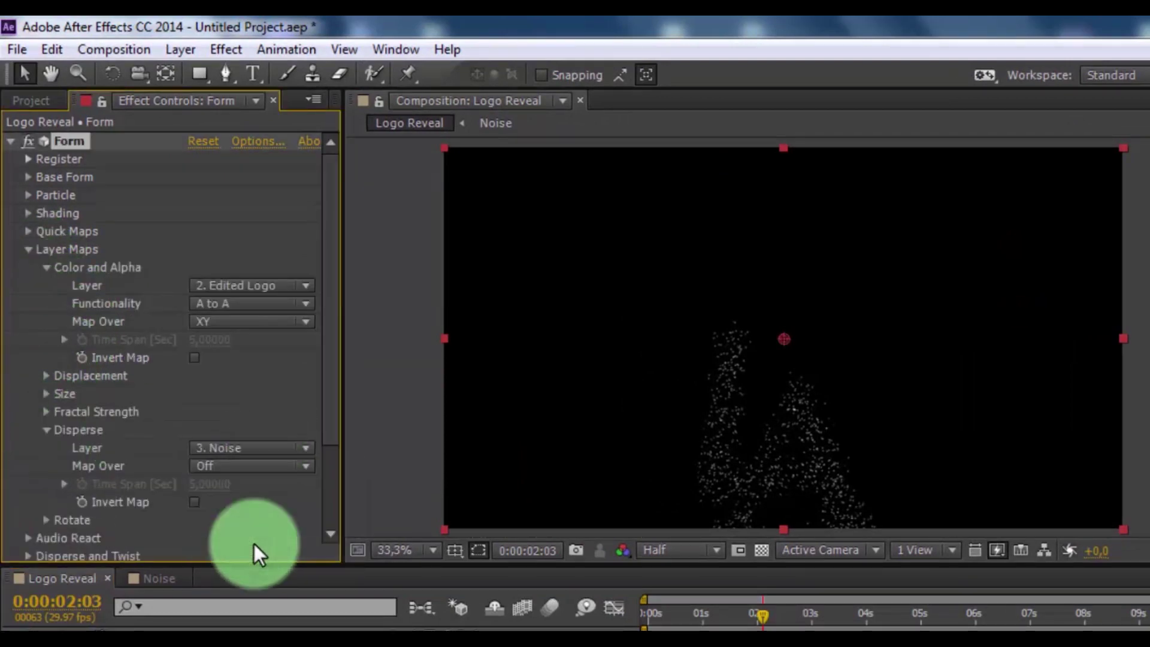
{"action": "left_click", "coordinate": [244, 465]}
{"action": "left_click", "coordinate": [237, 511]}
{"action": "left_click_drag", "start_coordinate": [763, 616], "coordinate": [902, 617]}
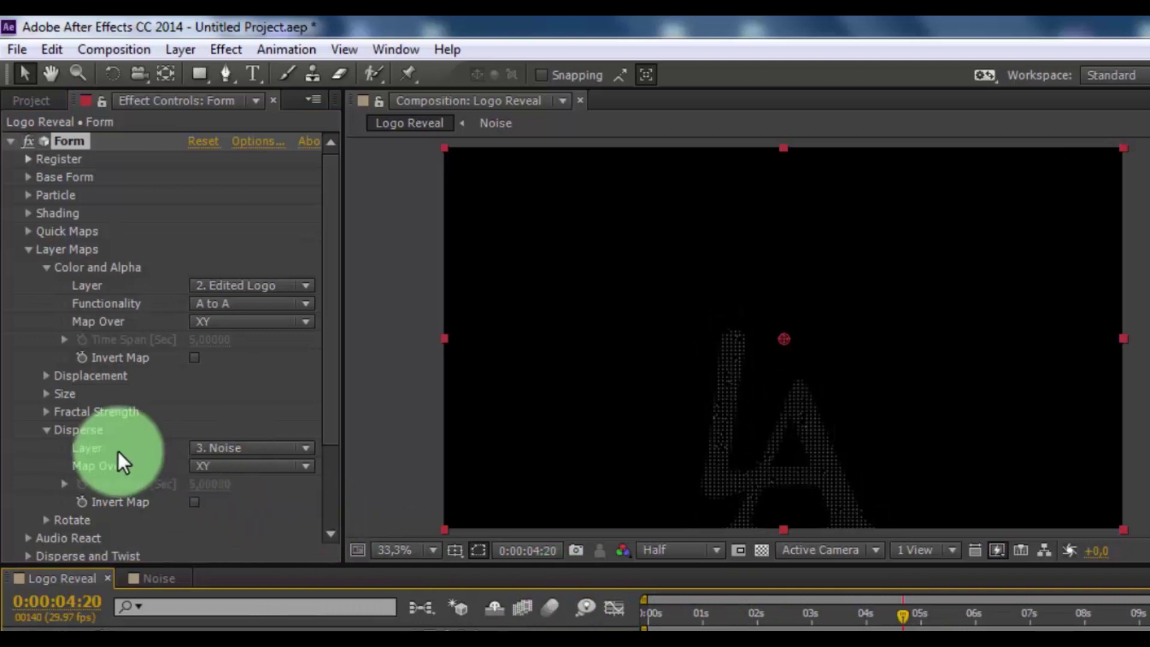
Step: Set Form's Fractal Strength map to the Noise layer over XY
{"action": "left_click", "coordinate": [47, 411]}
{"action": "left_click", "coordinate": [251, 430]}
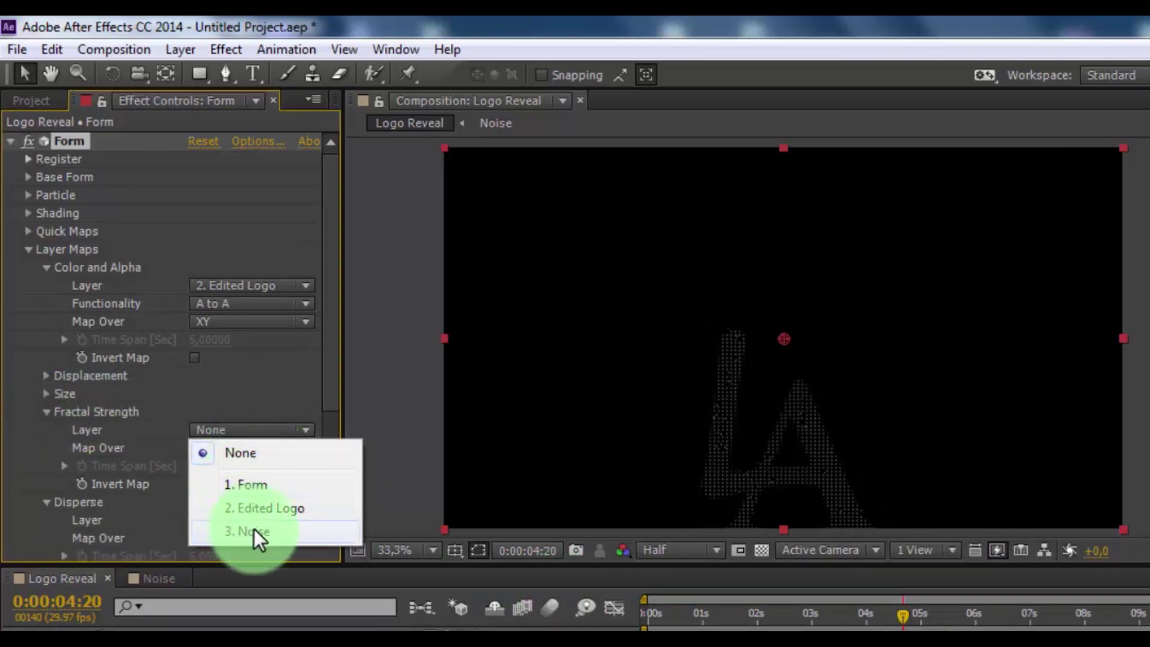
{"action": "left_click", "coordinate": [256, 531]}
{"action": "left_click", "coordinate": [250, 447]}
{"action": "left_click", "coordinate": [249, 498]}
Step: Scrub the timeline to preview particles gathering into the LA logo around 2;25
{"action": "left_click", "coordinate": [785, 645]}
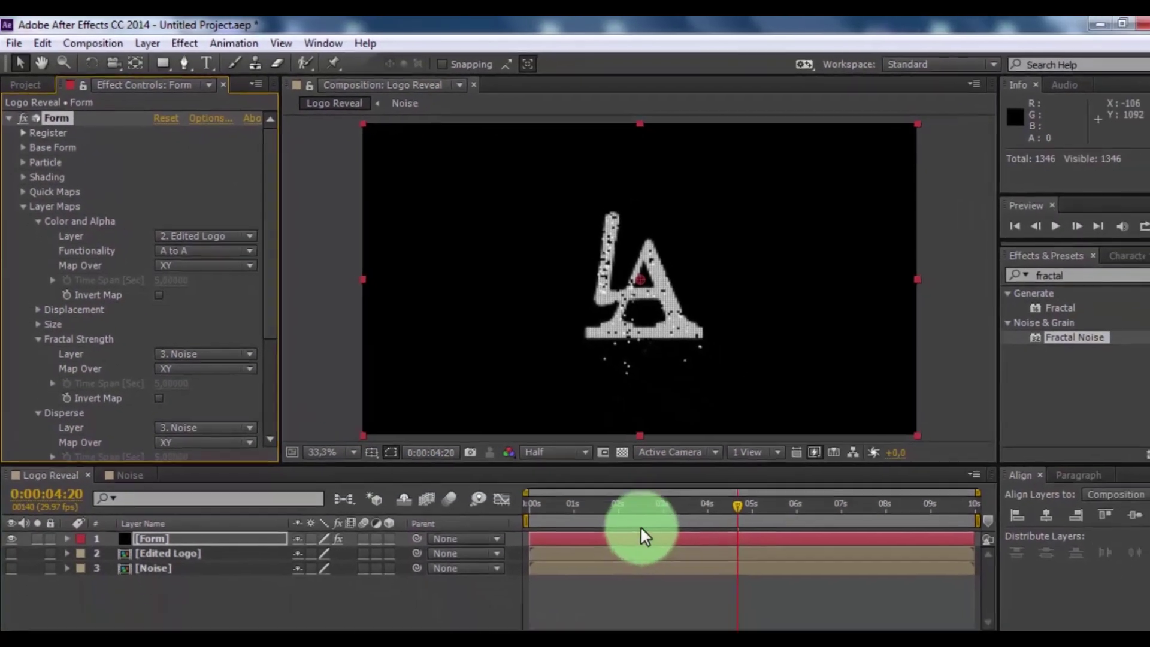
{"action": "left_click_drag", "start_coordinate": [641, 526], "coordinate": [591, 513]}
{"action": "left_click", "coordinate": [752, 510]}
{"action": "left_click", "coordinate": [637, 497]}
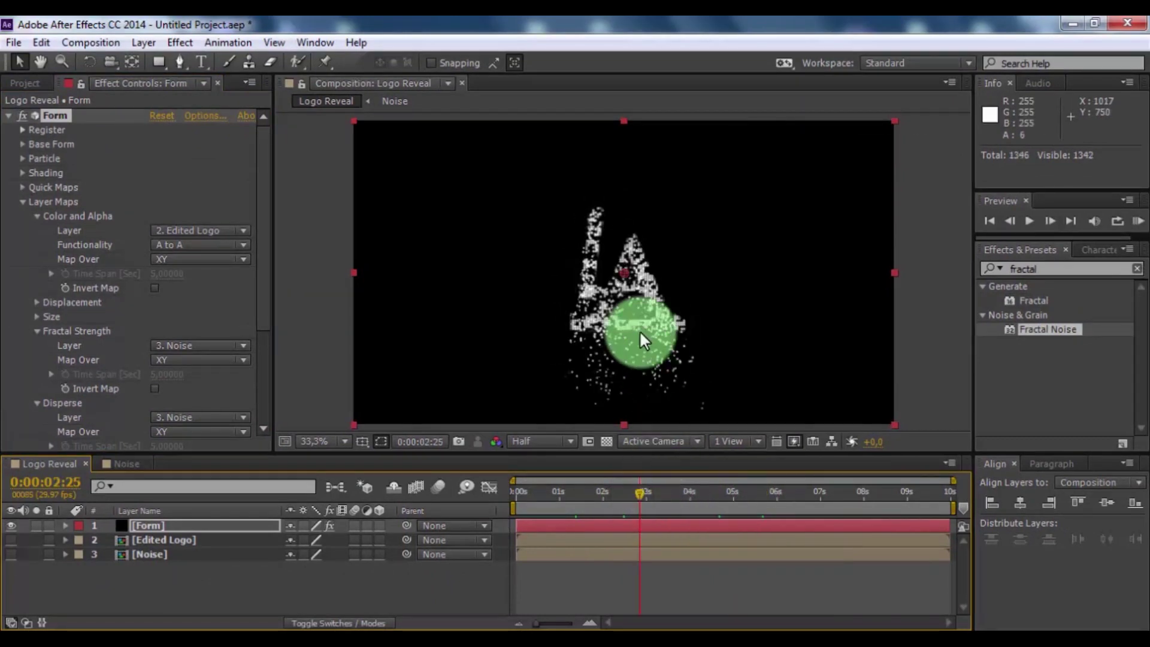
{"action": "left_click", "coordinate": [23, 202]}
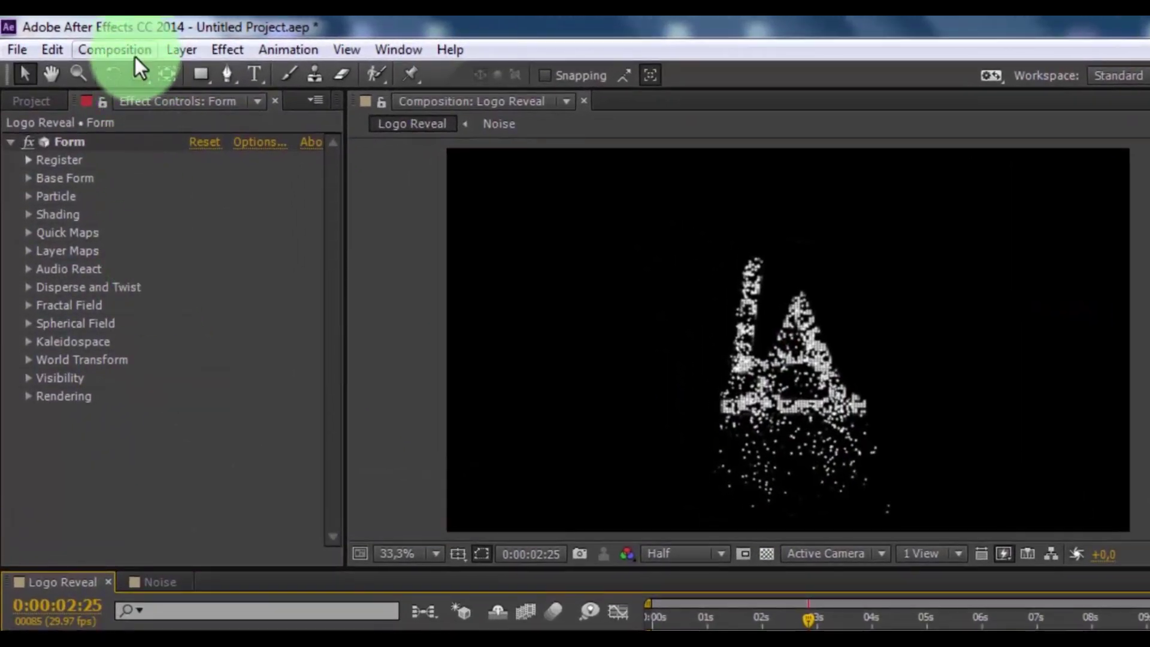
Step: Create a new 120×120 px, 0:00:03:00-long composition named 'Latters'
{"action": "left_click", "coordinate": [109, 45]}
{"action": "left_click", "coordinate": [155, 63]}
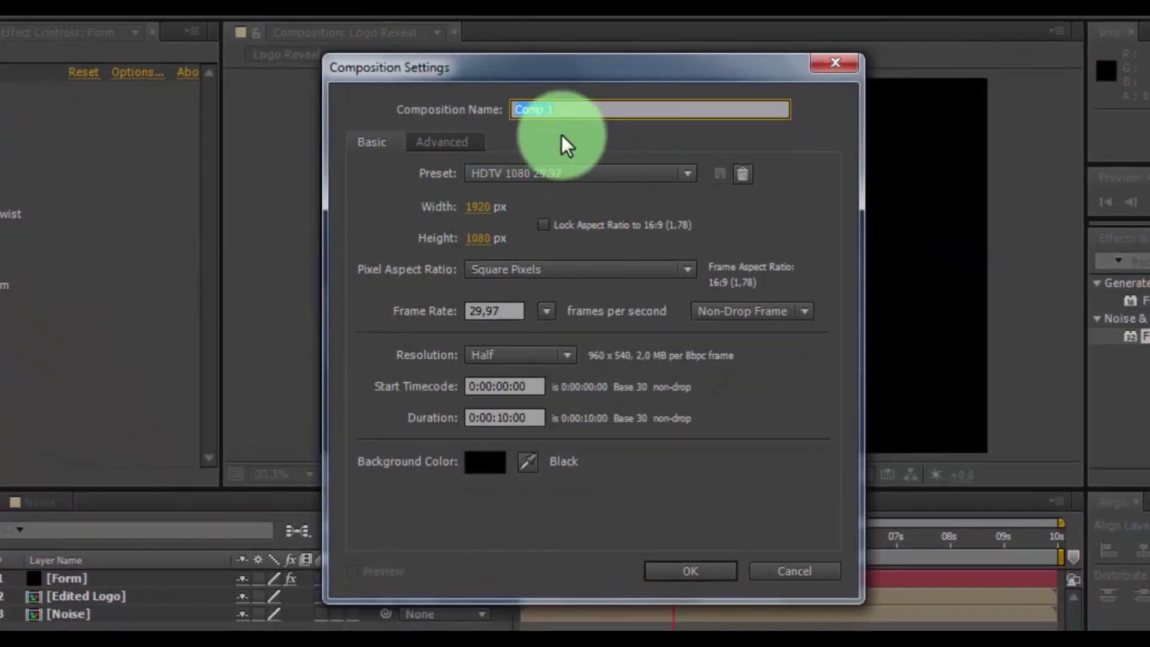
{"action": "type", "text": "Latters"}
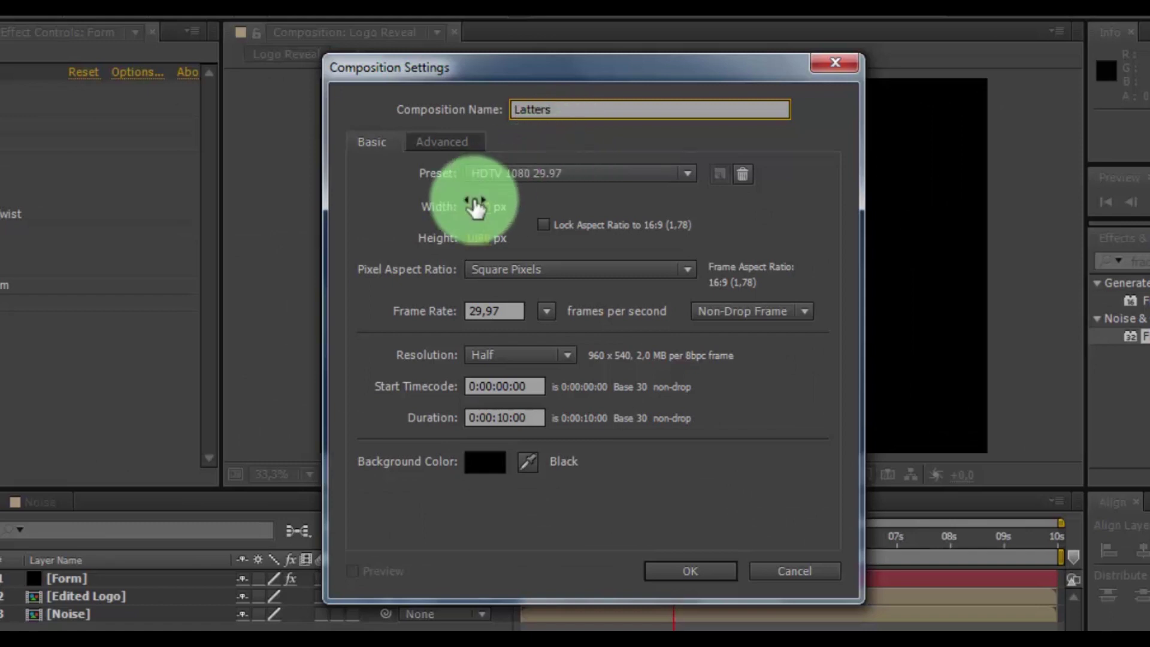
{"action": "left_click", "coordinate": [464, 207]}
{"action": "type", "text": "120"}
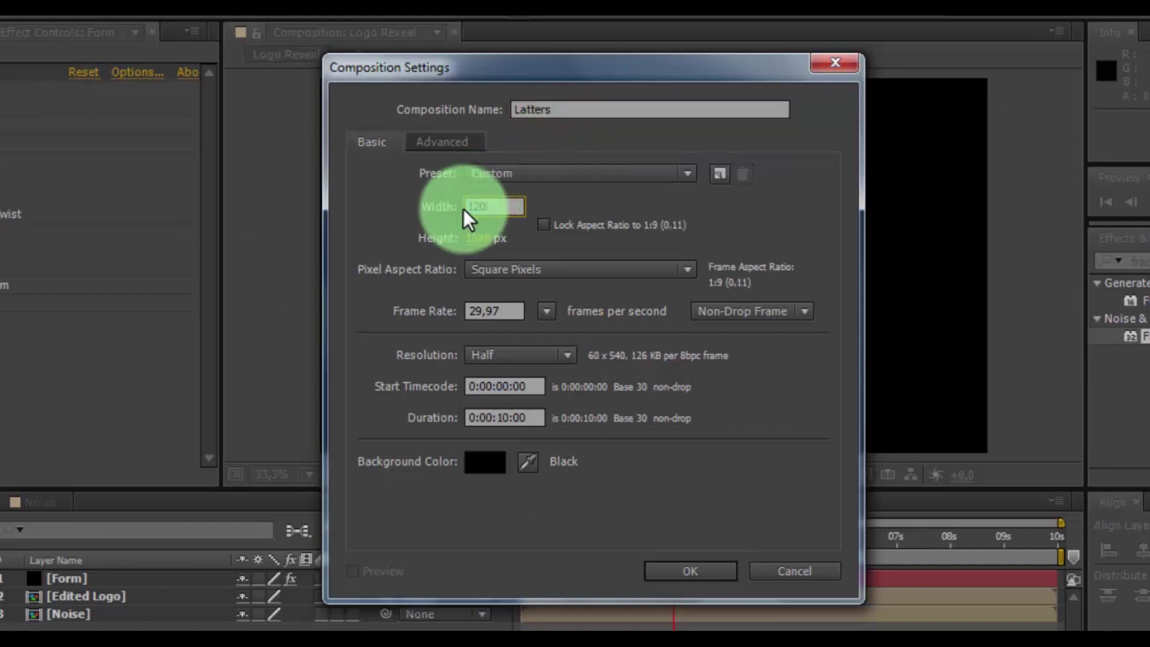
{"action": "key", "text": "Tab"}
{"action": "type", "text": "4"}
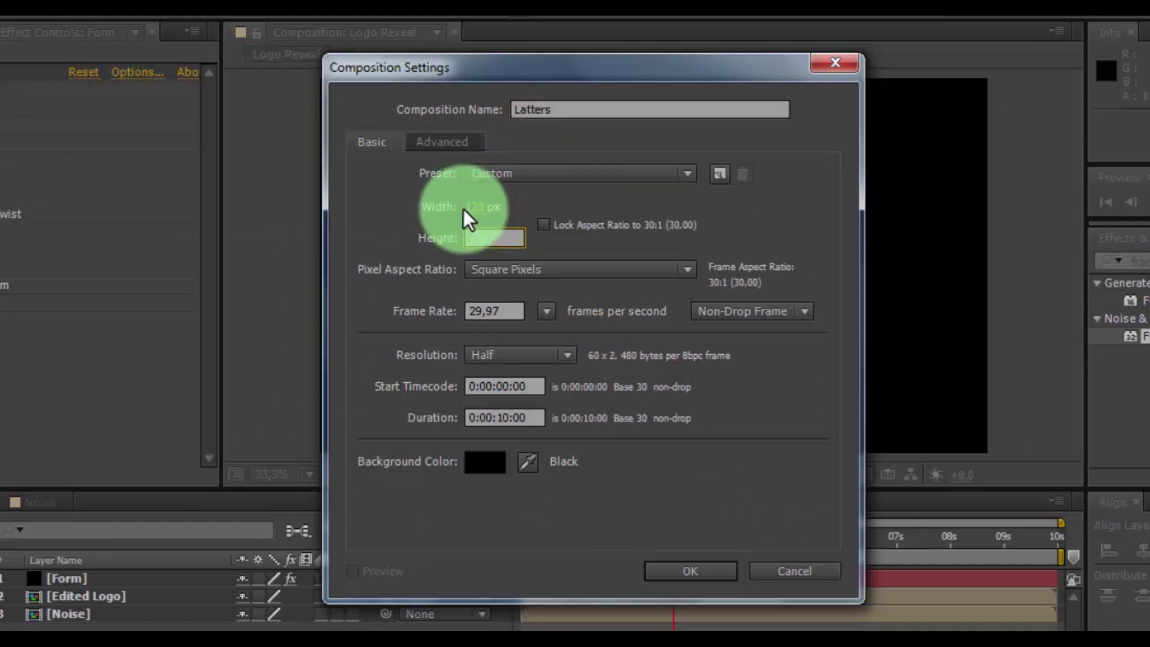
{"action": "type", "text": "120"}
{"action": "left_click", "coordinate": [508, 415]}
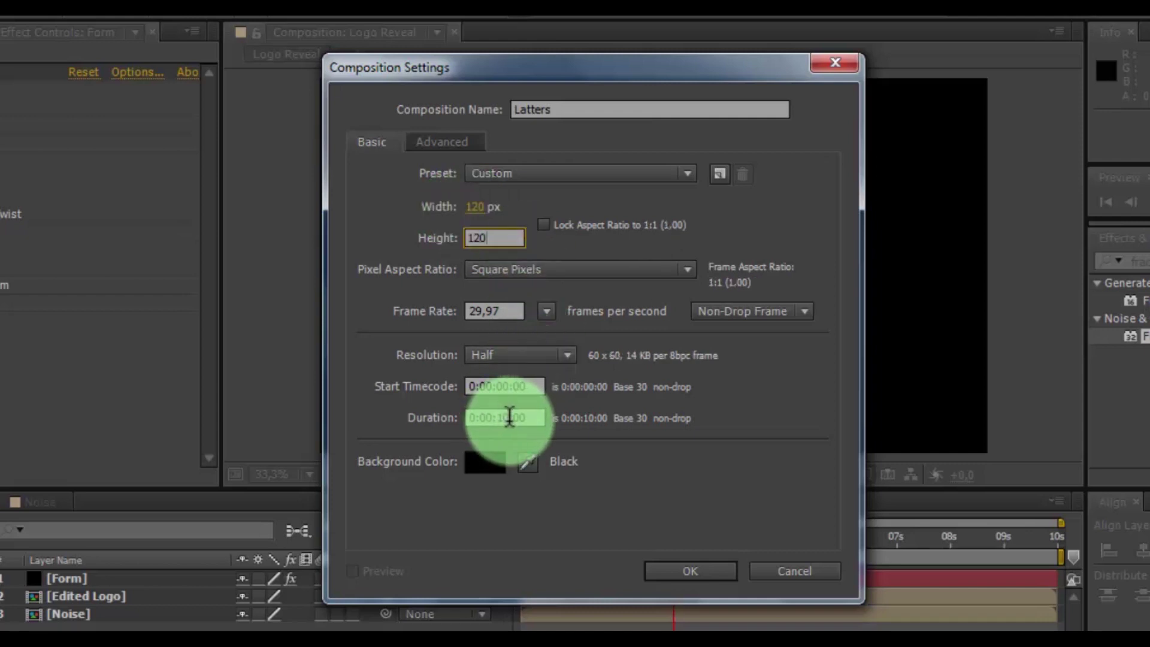
{"action": "left_click_drag", "start_coordinate": [508, 417], "coordinate": [498, 425]}
{"action": "type", "text": "300"}
{"action": "left_click", "coordinate": [682, 568]}
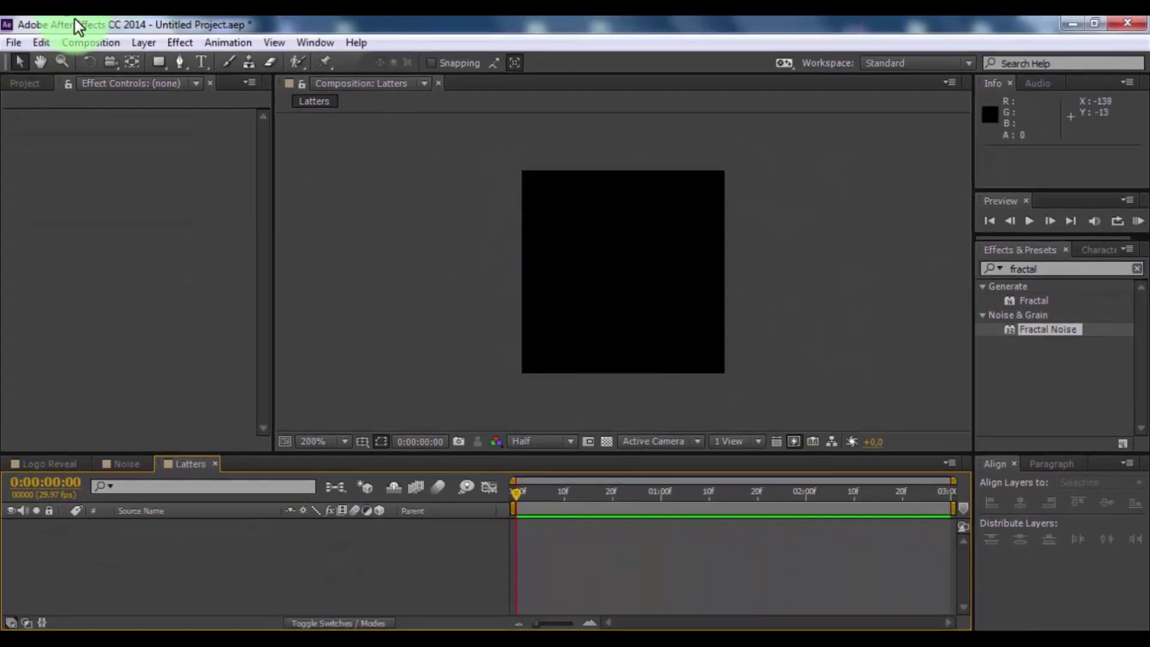
Step: Add a text layer containing the single letter 'A' in Latters
{"action": "left_click", "coordinate": [201, 61]}
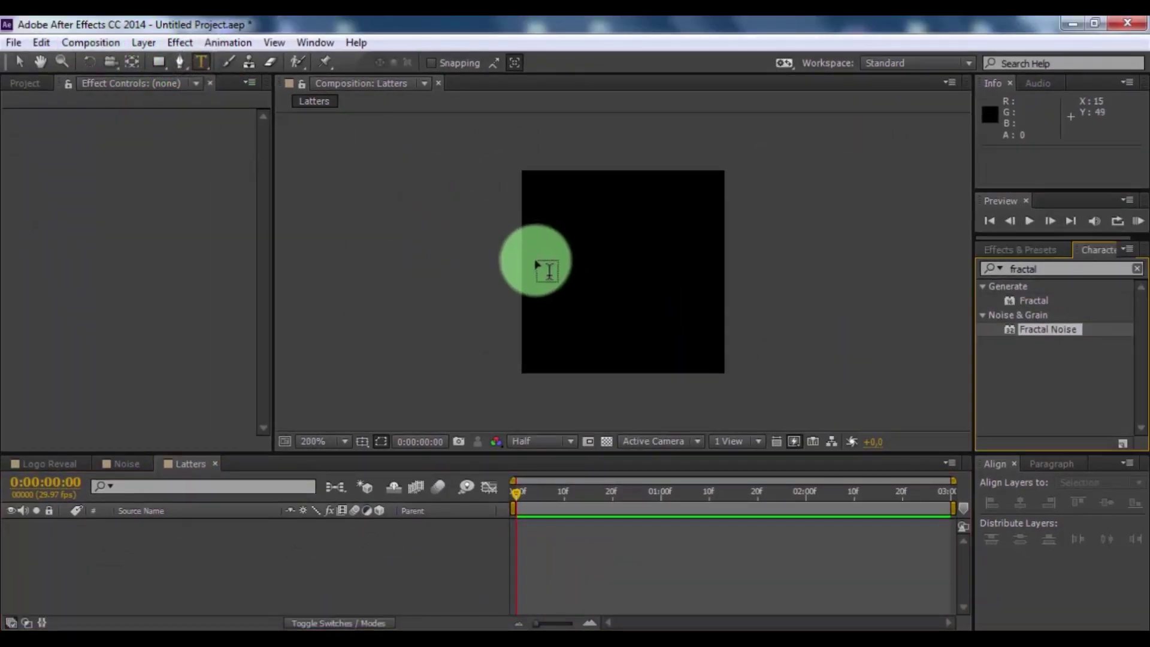
{"action": "left_click", "coordinate": [556, 279]}
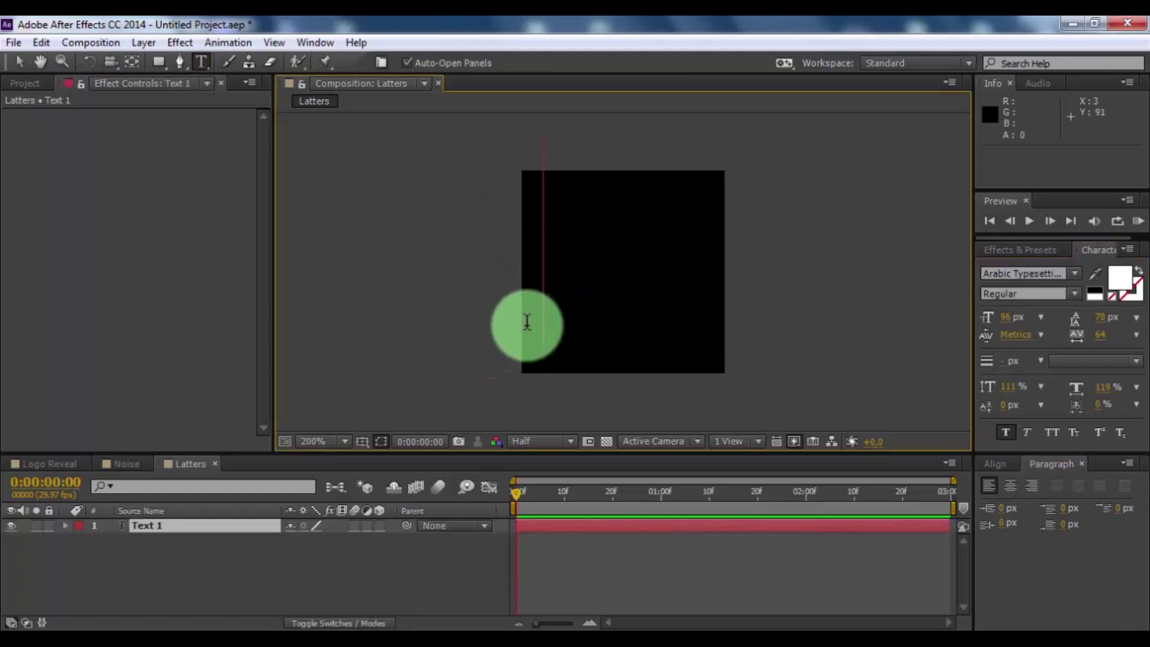
{"action": "type", "text": "A"}
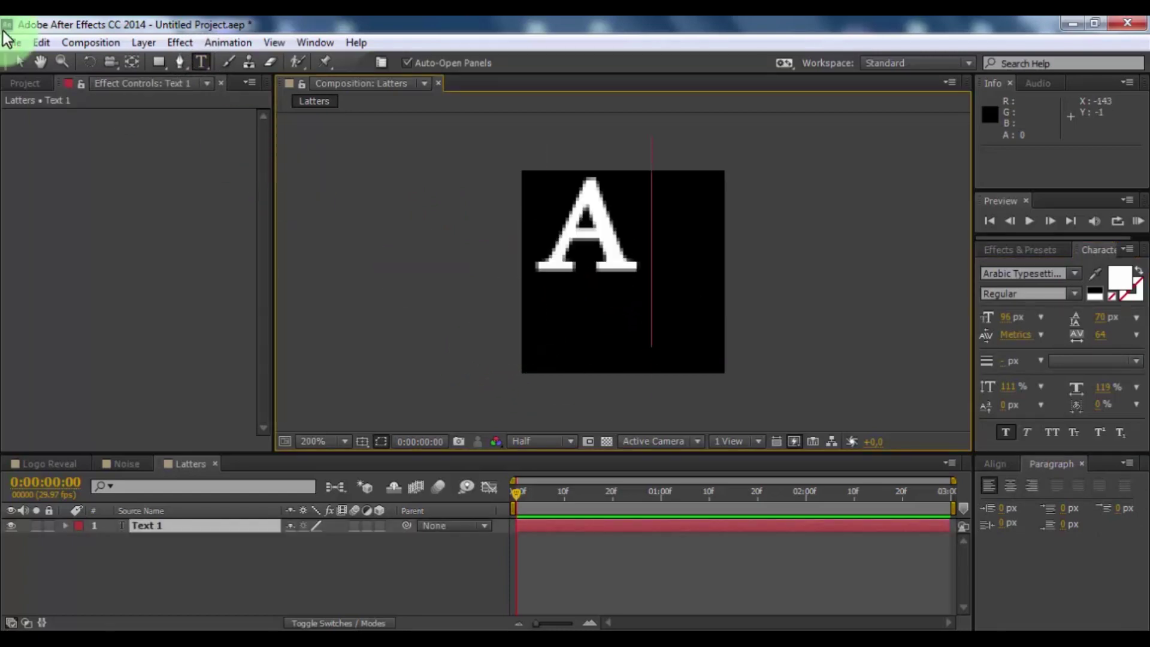
{"action": "left_click", "coordinate": [19, 61]}
Step: Centre the A layer horizontally and vertically in the frame and expand its properties
{"action": "left_click", "coordinate": [1011, 465]}
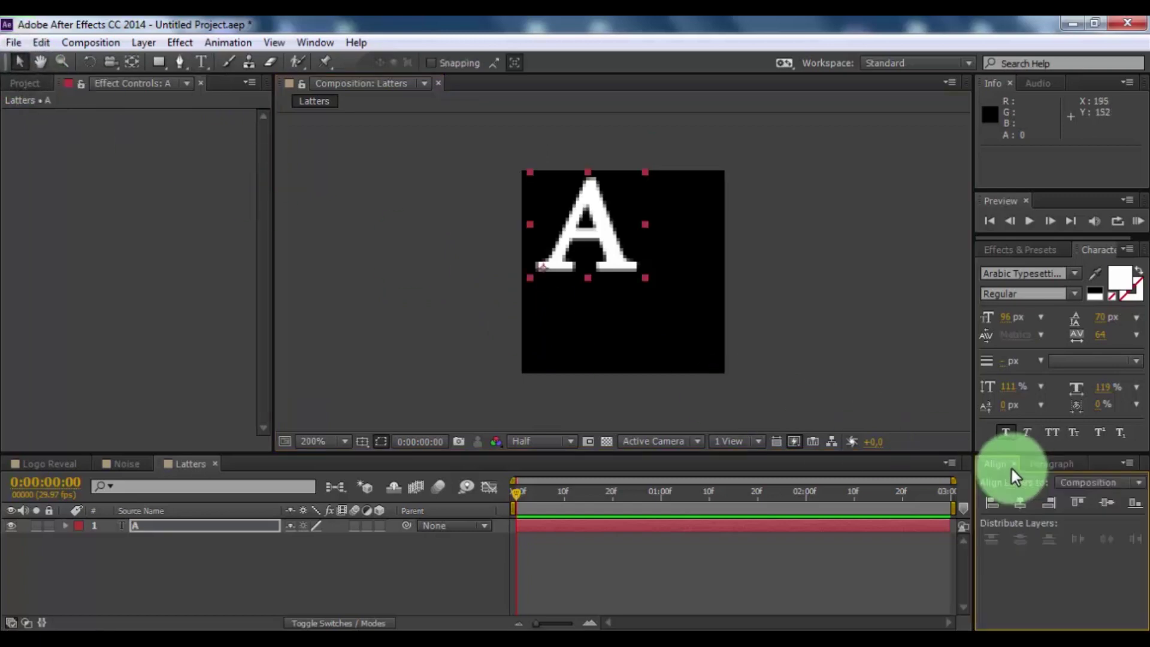
{"action": "left_click", "coordinate": [1020, 502]}
{"action": "left_click", "coordinate": [1108, 503]}
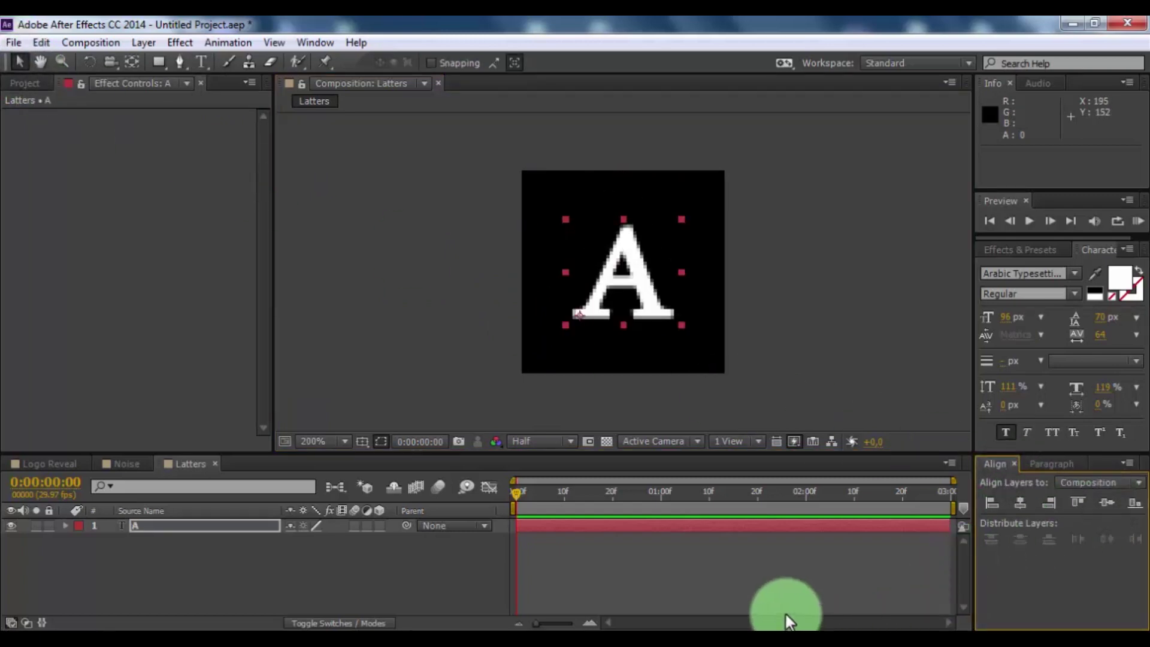
{"action": "left_click", "coordinate": [770, 583]}
{"action": "left_click", "coordinate": [215, 524]}
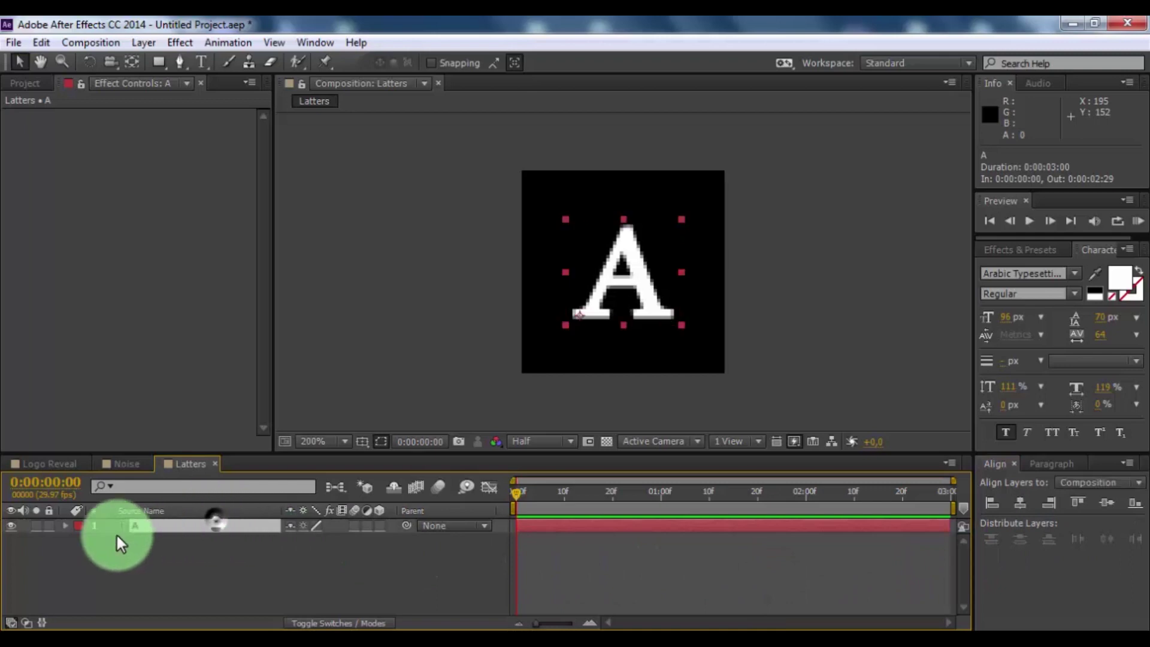
{"action": "left_click", "coordinate": [65, 524]}
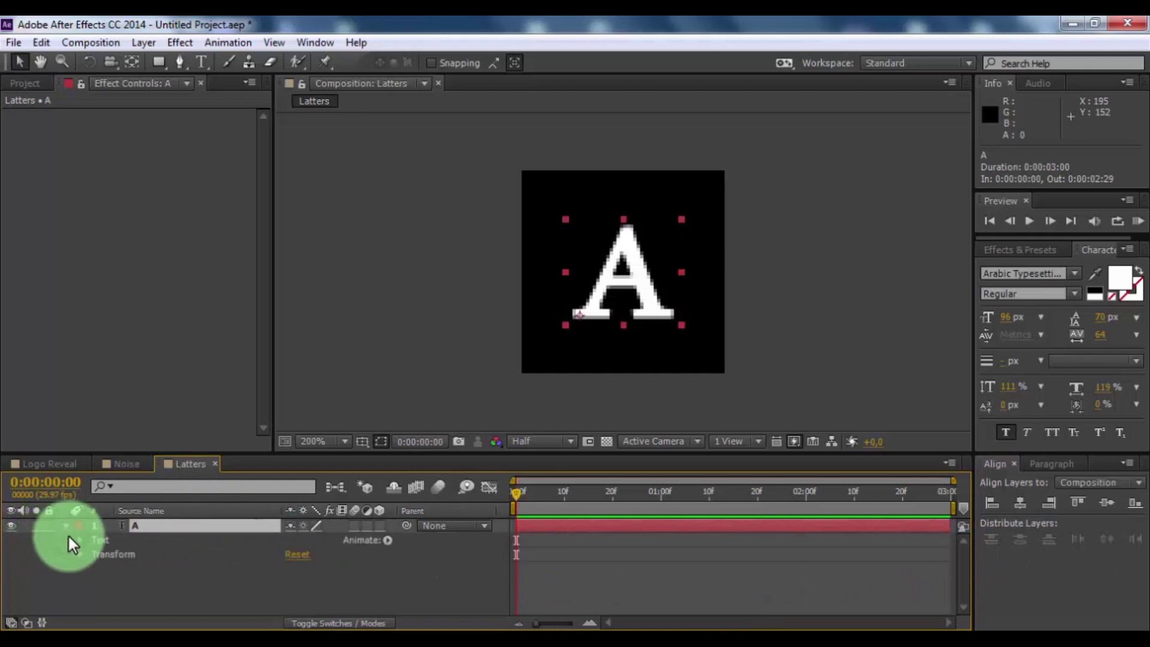
{"action": "left_click", "coordinate": [387, 539]}
Step: Add a Character Offset animator keyframed from 0 at the start to 50 at 0:00:02:29
{"action": "left_click", "coordinate": [470, 482]}
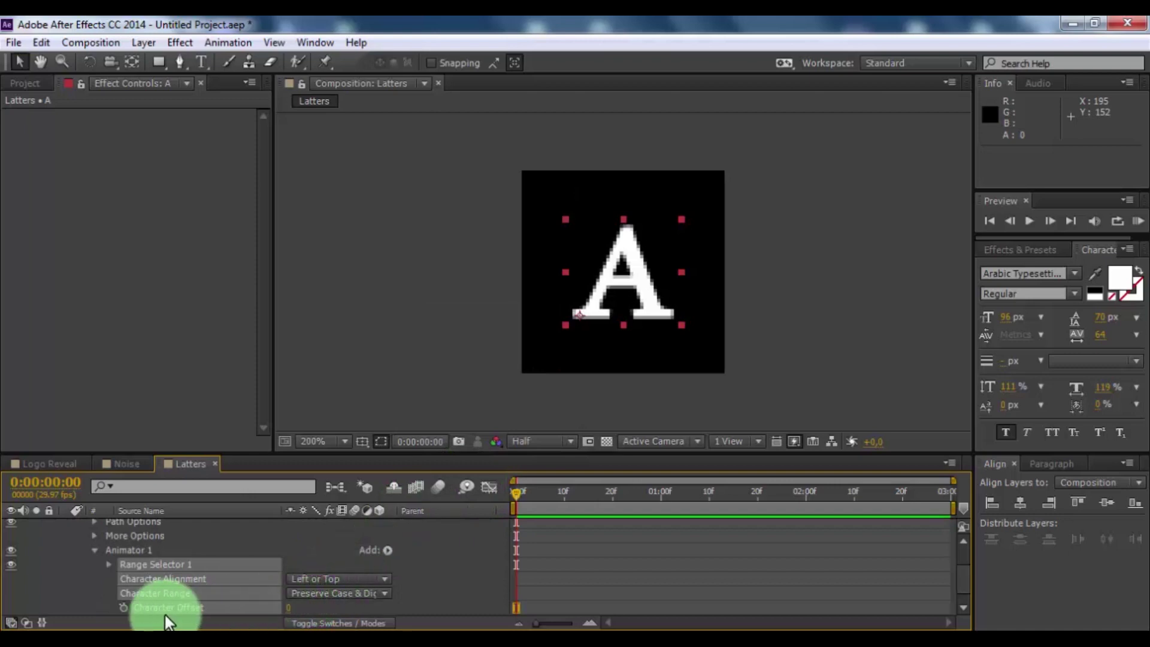
{"action": "left_click", "coordinate": [124, 606]}
{"action": "left_click_drag", "start_coordinate": [886, 491], "coordinate": [1010, 490]}
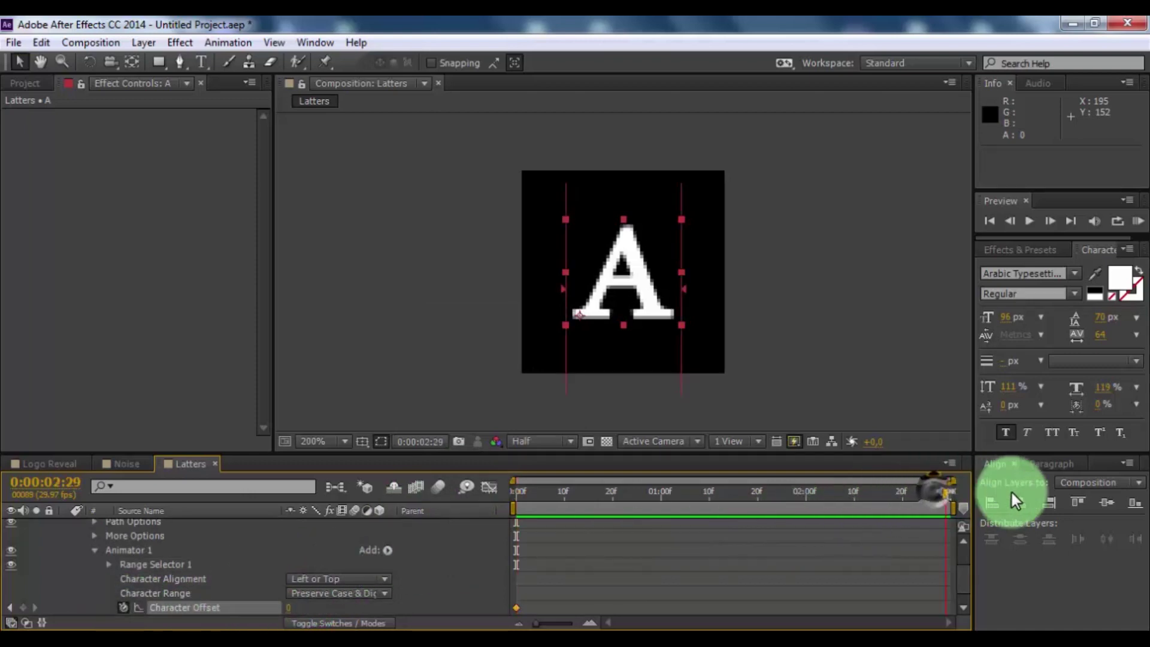
{"action": "left_click", "coordinate": [295, 606]}
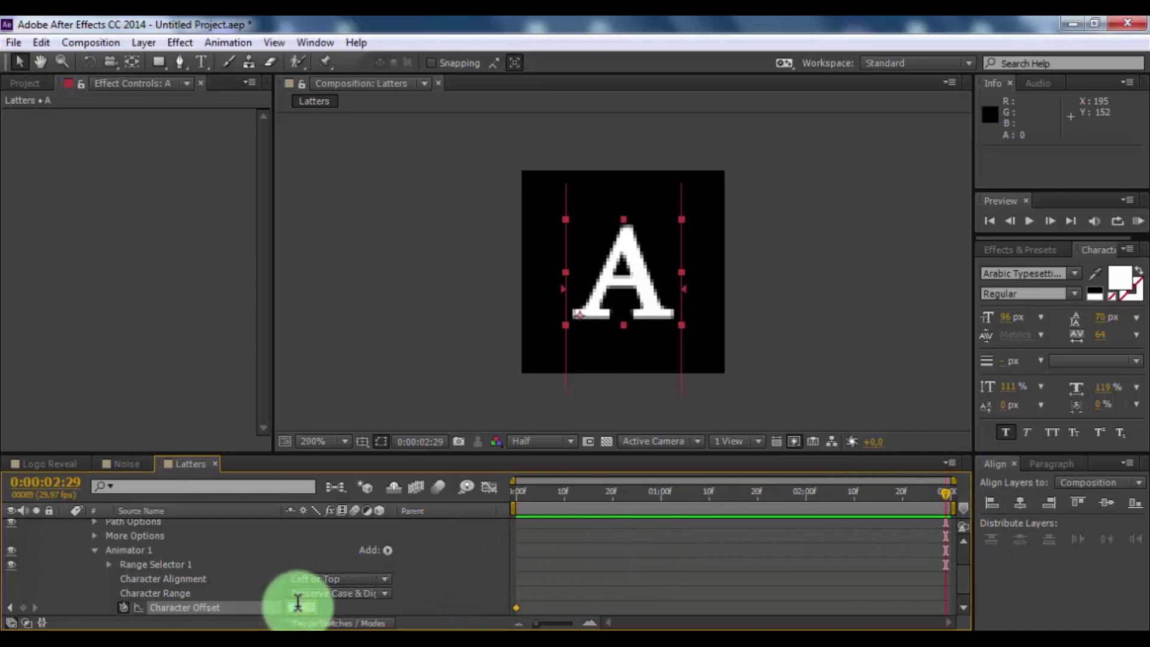
{"action": "type", "text": "50"}
{"action": "key", "text": "Return"}
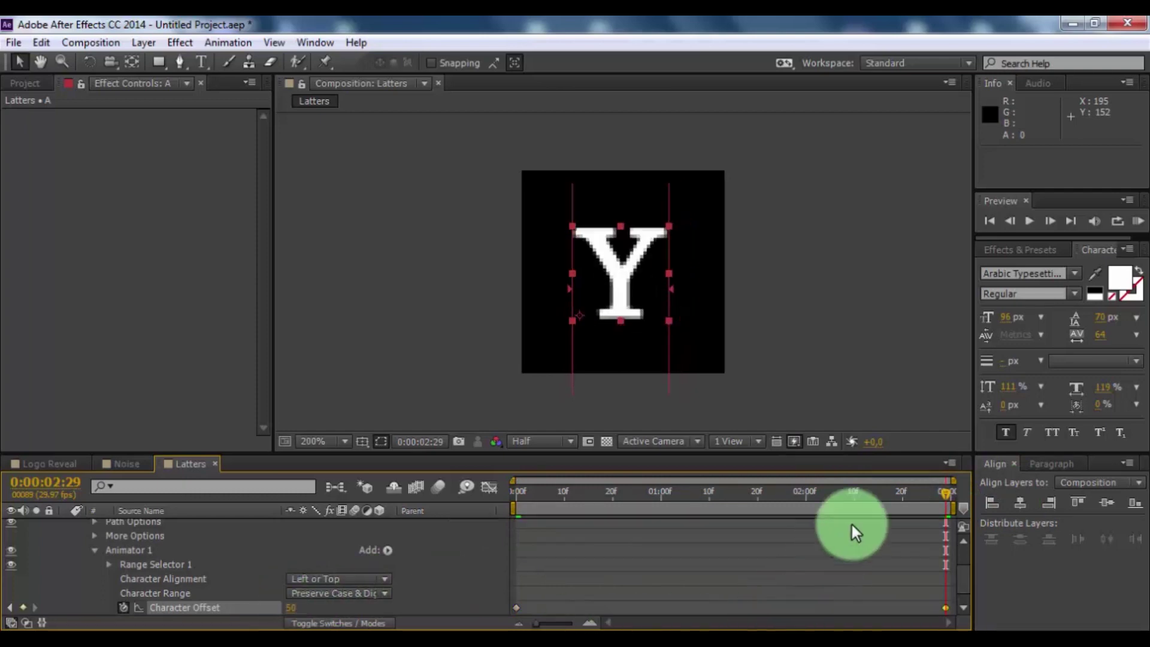
{"action": "left_click_drag", "start_coordinate": [942, 492], "coordinate": [878, 492]}
{"action": "left_click_drag", "start_coordinate": [789, 499], "coordinate": [588, 490]}
{"action": "scroll", "coordinate": [89, 565], "scroll_direction": "up", "scroll_amount": 3}
Step: Place the Latters composition in Logo Reveal below Noise and hide its layer
{"action": "left_click", "coordinate": [67, 526]}
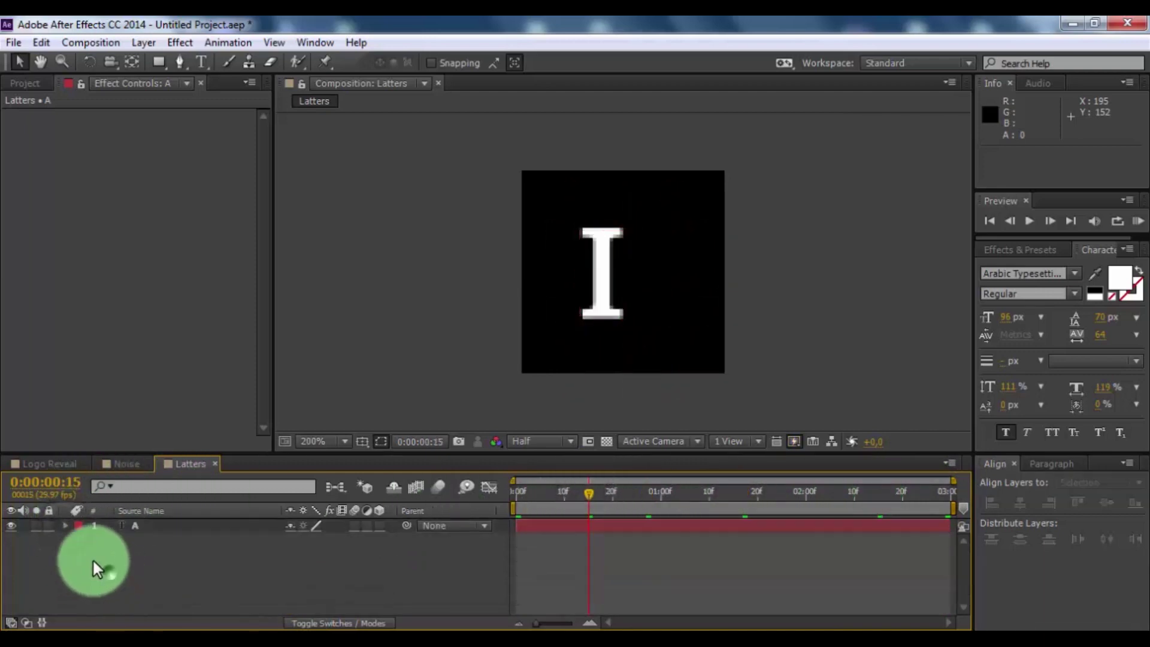
{"action": "left_click", "coordinate": [31, 463]}
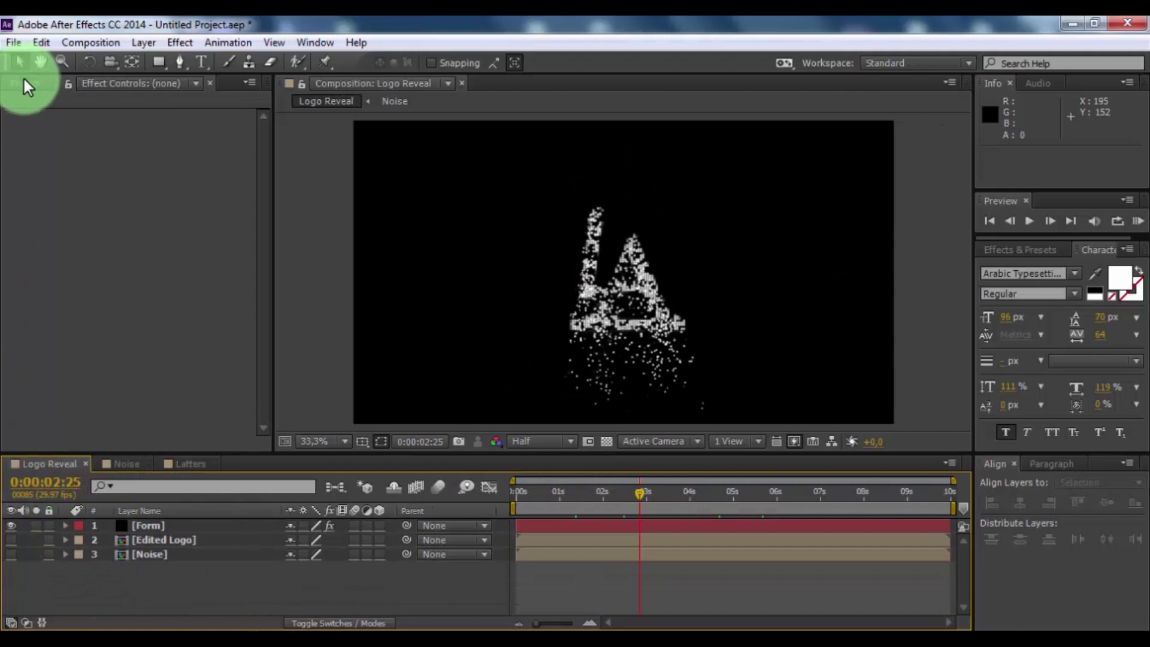
{"action": "left_click", "coordinate": [23, 83]}
{"action": "left_click_drag", "start_coordinate": [52, 253], "coordinate": [148, 566]}
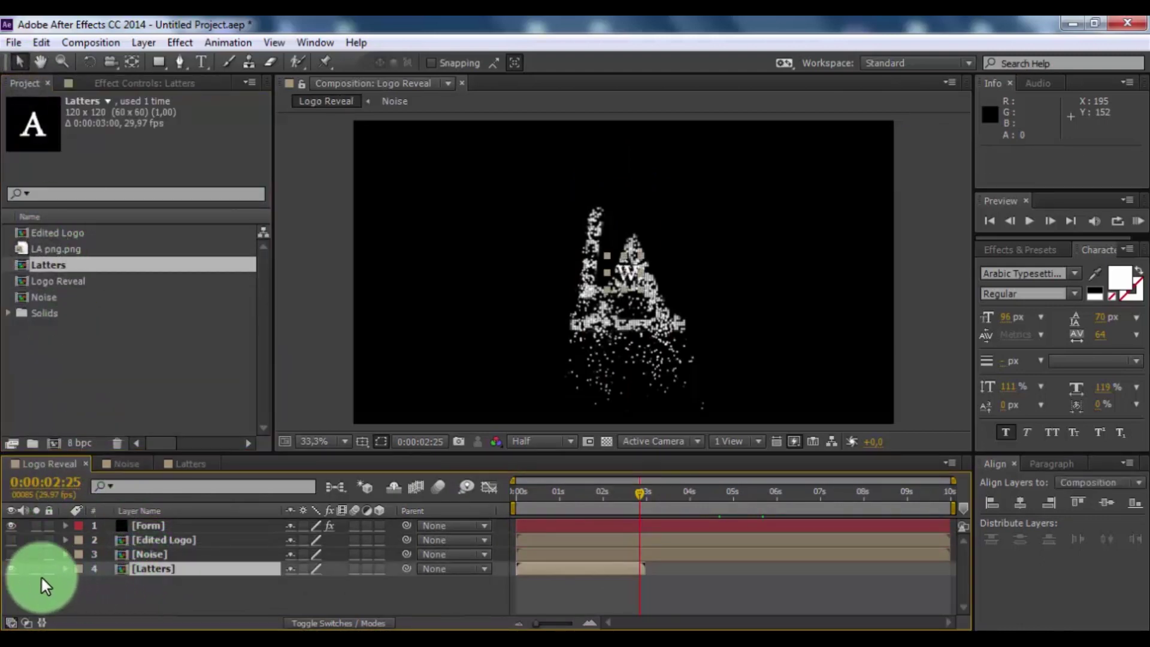
{"action": "left_click", "coordinate": [11, 568]}
Step: Set Form's Particle Type to Sprite Colorize
{"action": "left_click", "coordinate": [159, 526]}
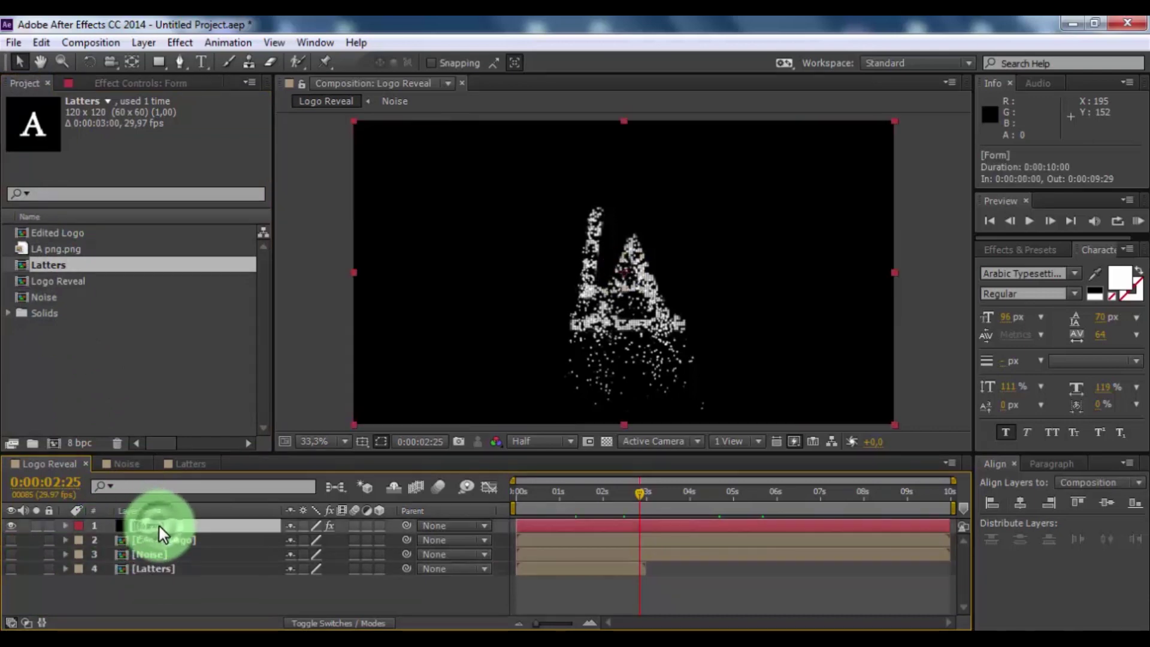
{"action": "left_click", "coordinate": [151, 85]}
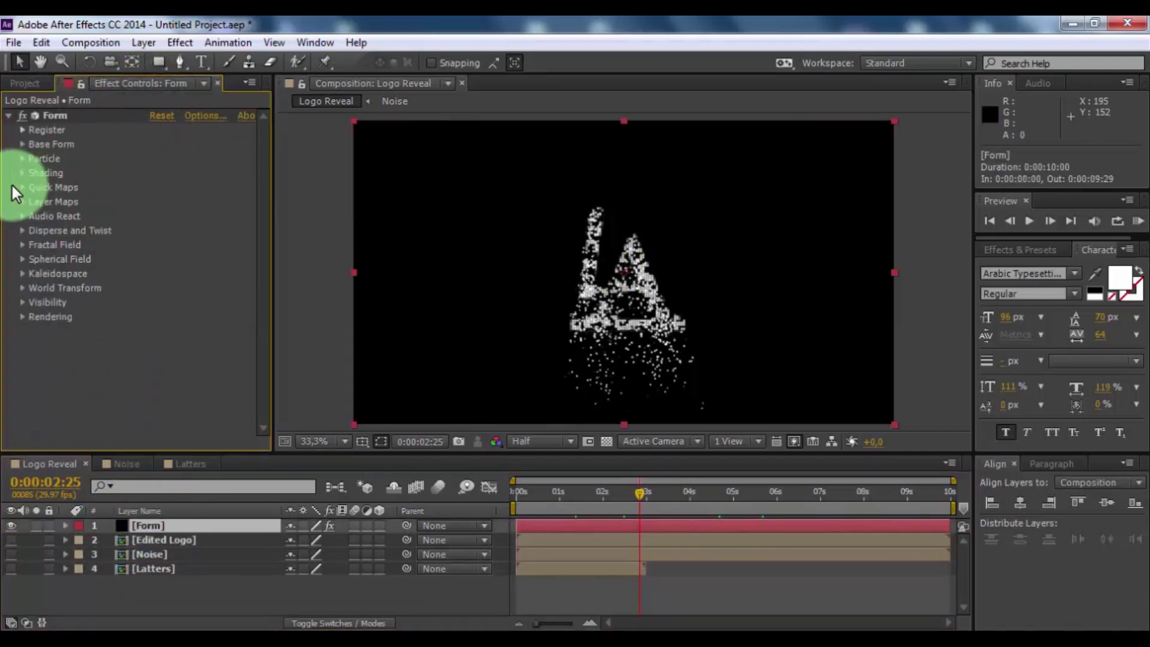
{"action": "left_click", "coordinate": [20, 154]}
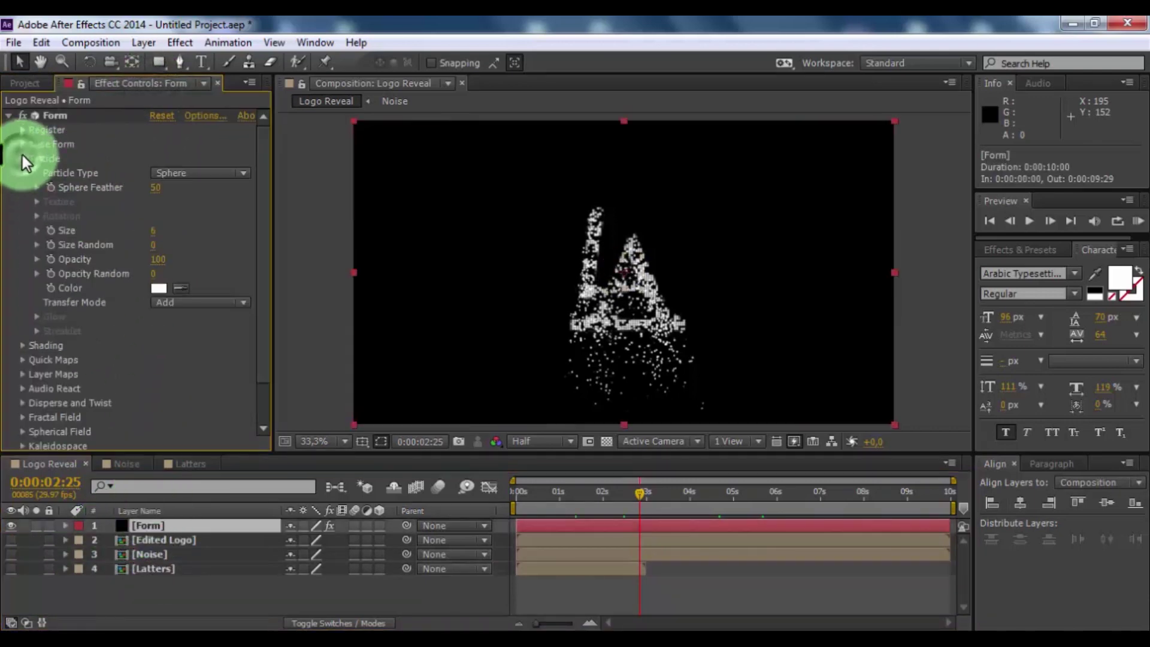
{"action": "left_click", "coordinate": [195, 173]}
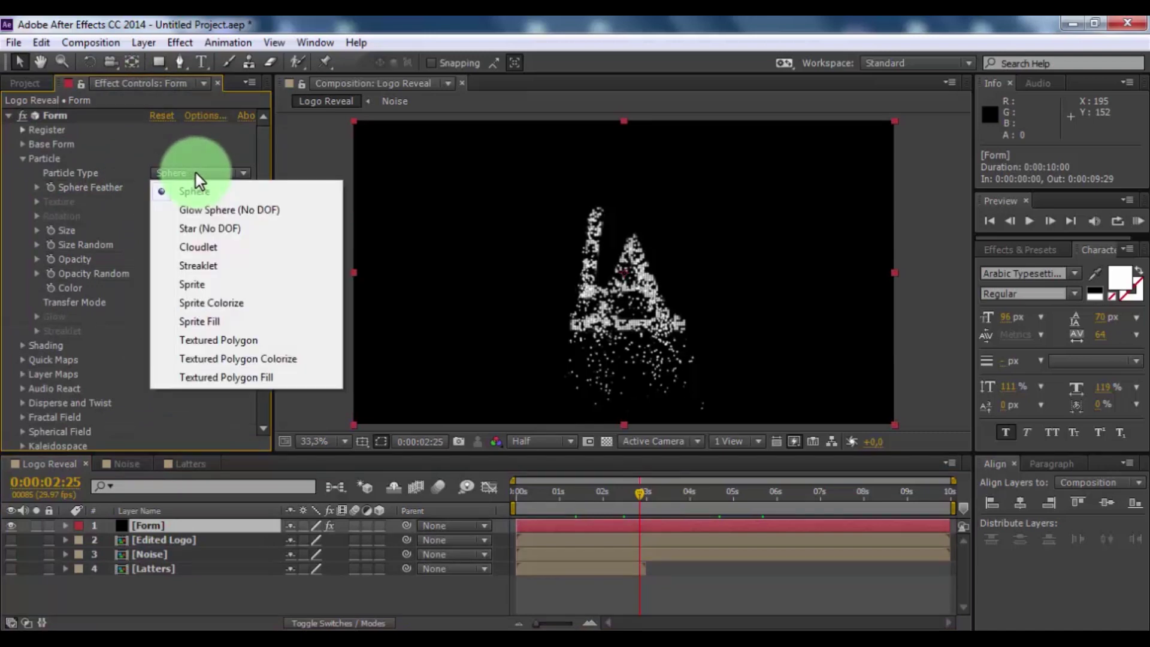
{"action": "left_click", "coordinate": [226, 304]}
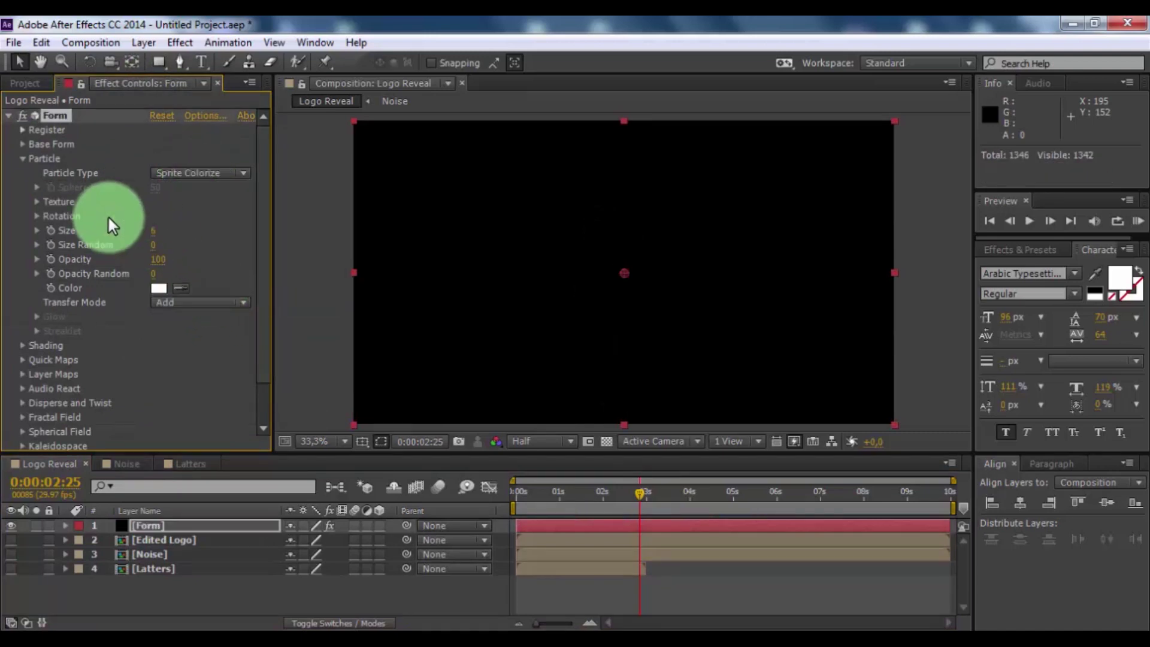
Step: Use the Latters layer as Form's particle texture with Random - Loop time sampling
{"action": "left_click", "coordinate": [36, 201]}
{"action": "left_click", "coordinate": [186, 216]}
{"action": "left_click", "coordinate": [221, 317]}
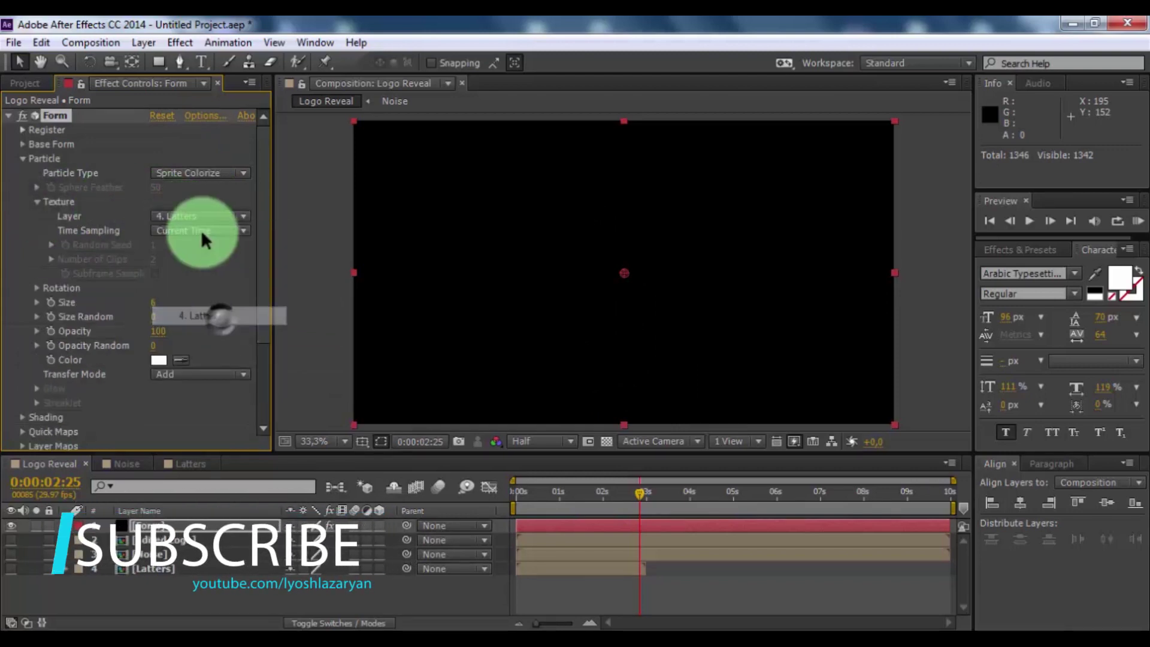
{"action": "left_click", "coordinate": [201, 231]}
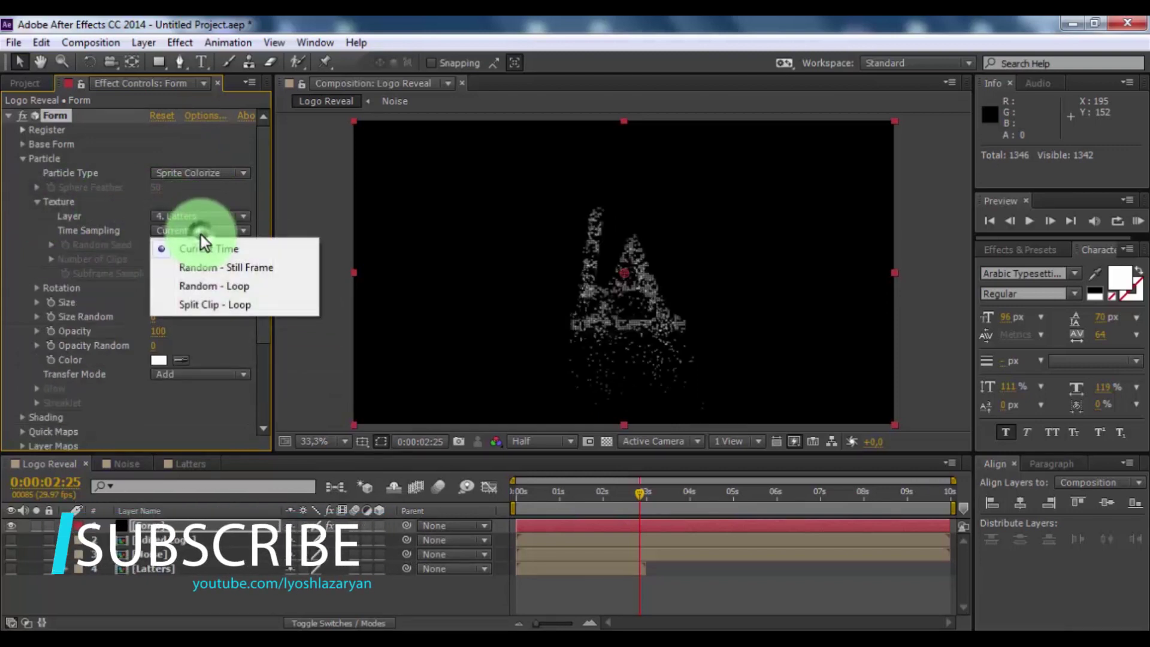
{"action": "left_click", "coordinate": [210, 288]}
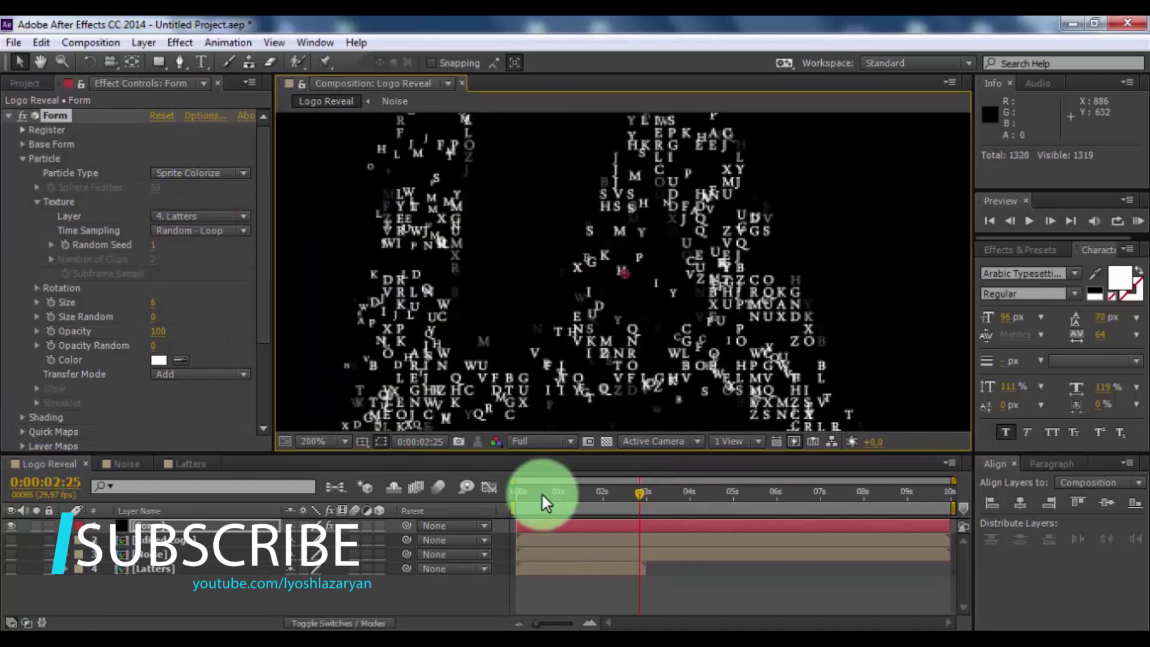
{"action": "left_click_drag", "start_coordinate": [541, 492], "coordinate": [558, 501]}
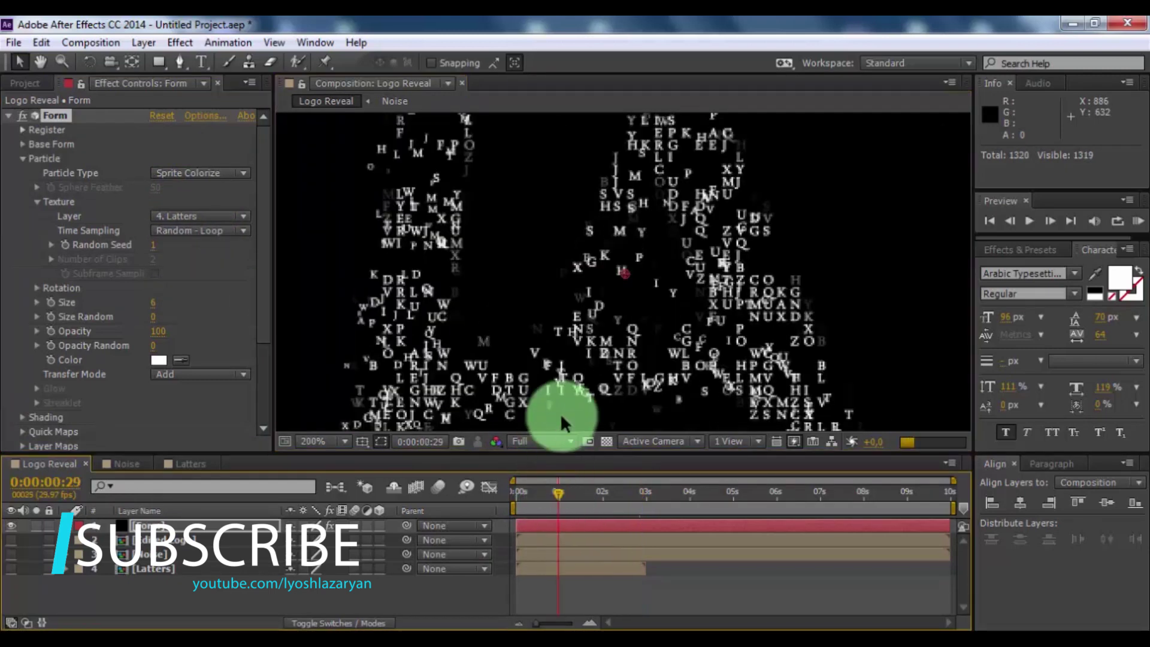
{"action": "scroll", "coordinate": [548, 366], "scroll_direction": "down", "scroll_amount": 1}
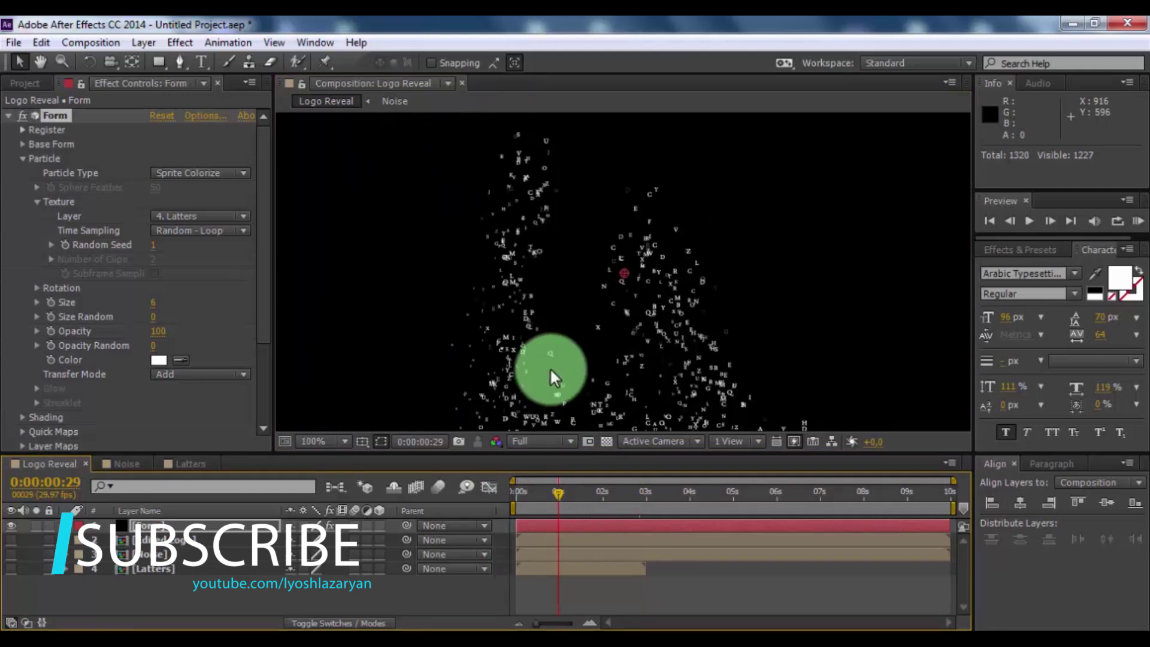
{"action": "scroll", "coordinate": [549, 368], "scroll_direction": "down", "scroll_amount": 3}
{"action": "left_click", "coordinate": [642, 586]}
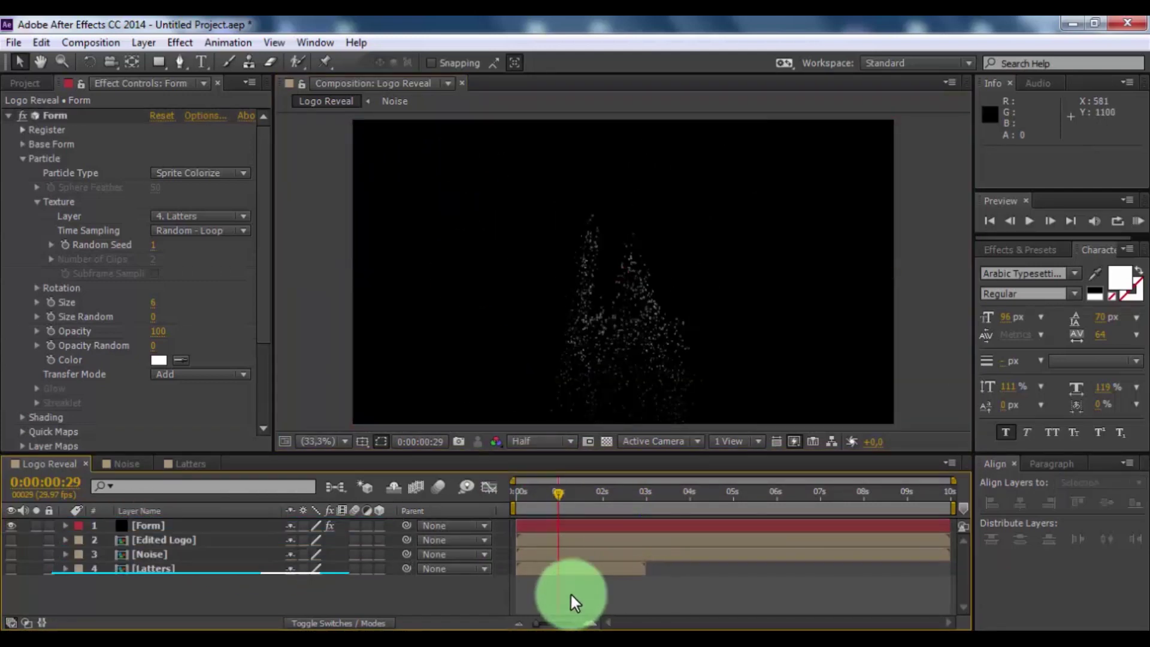
Step: Add a new camera layer using the 28mm preset
{"action": "right_click", "coordinate": [215, 595]}
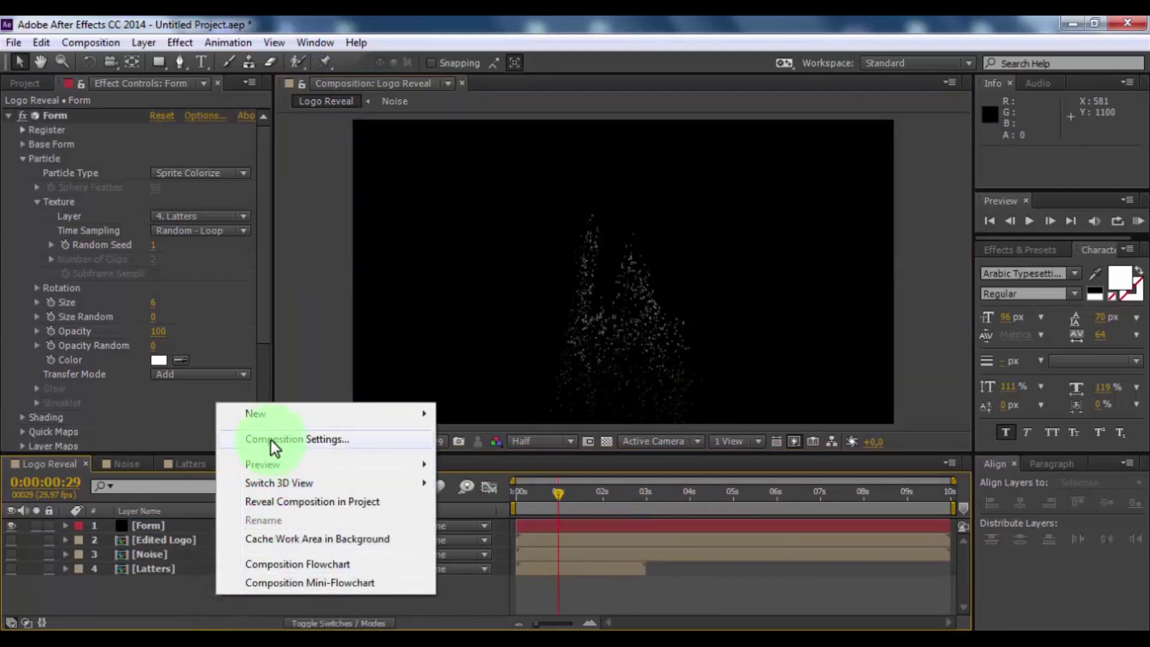
{"action": "left_click", "coordinate": [270, 415]}
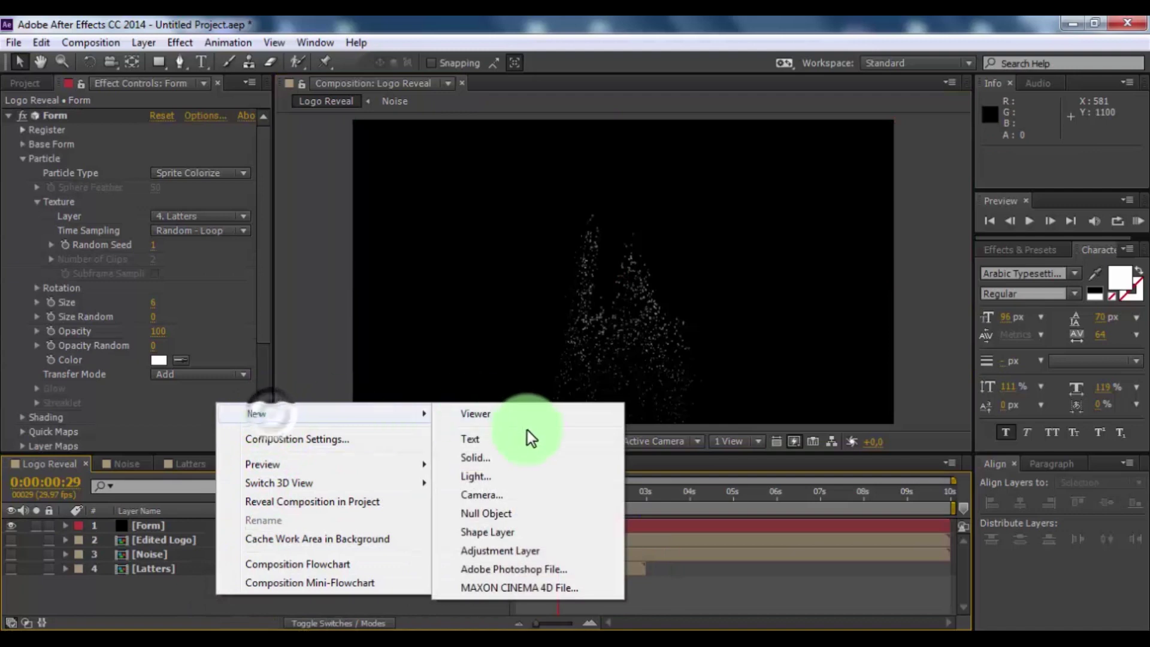
{"action": "left_click", "coordinate": [490, 497]}
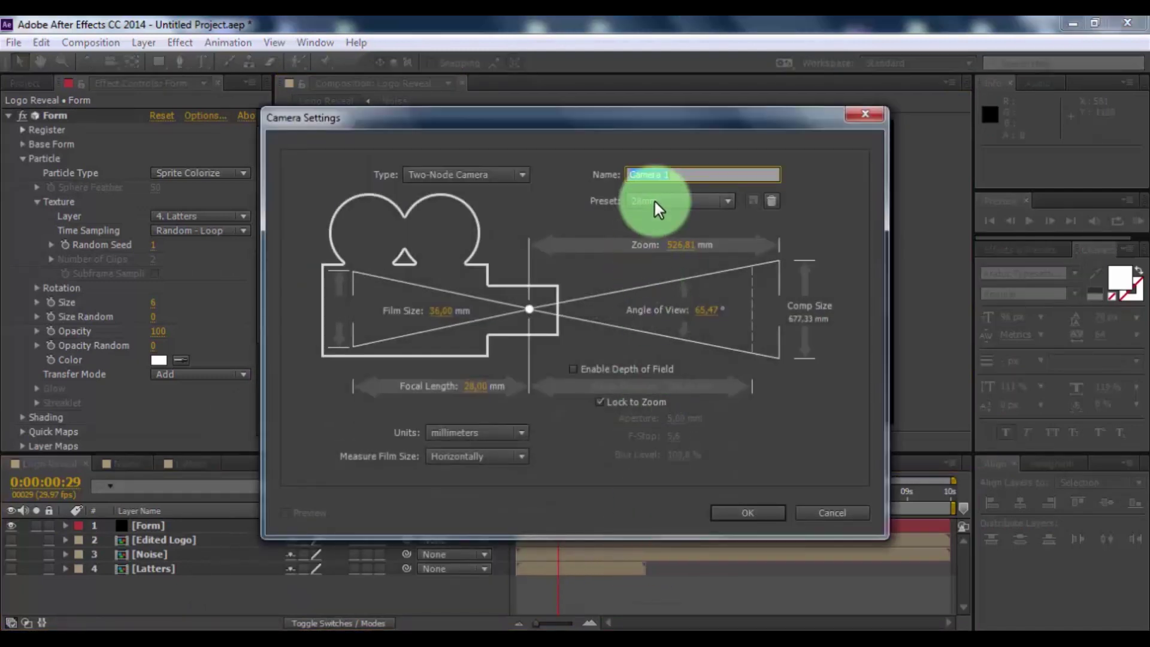
{"action": "left_click", "coordinate": [656, 200]}
{"action": "left_click", "coordinate": [673, 310]}
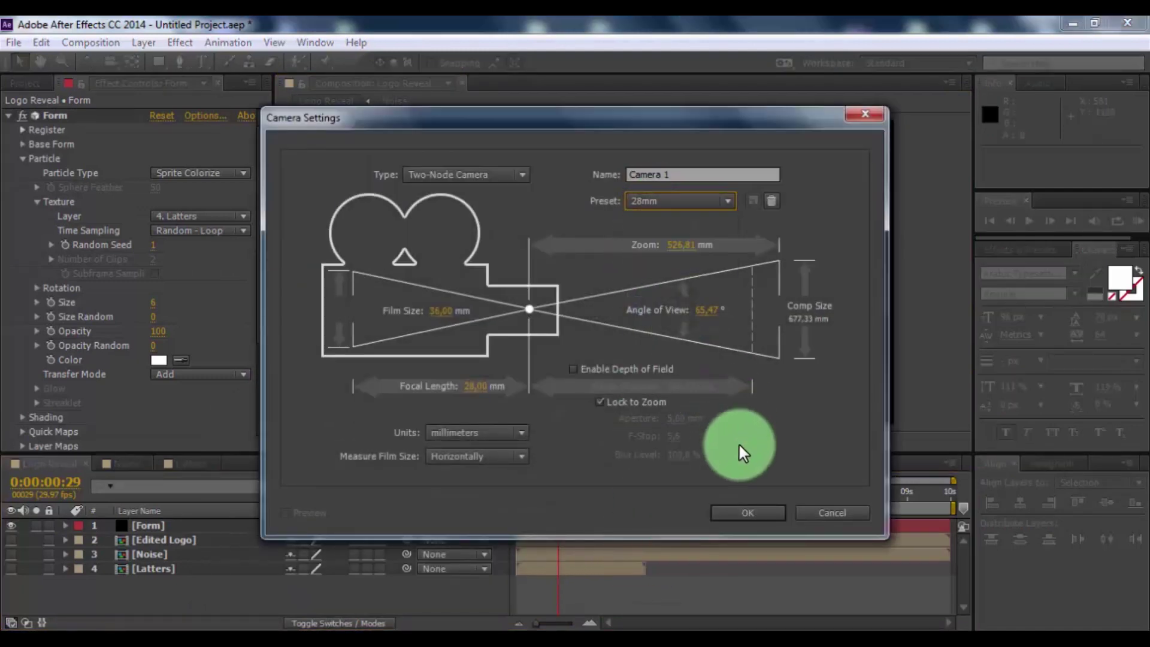
{"action": "left_click", "coordinate": [748, 512]}
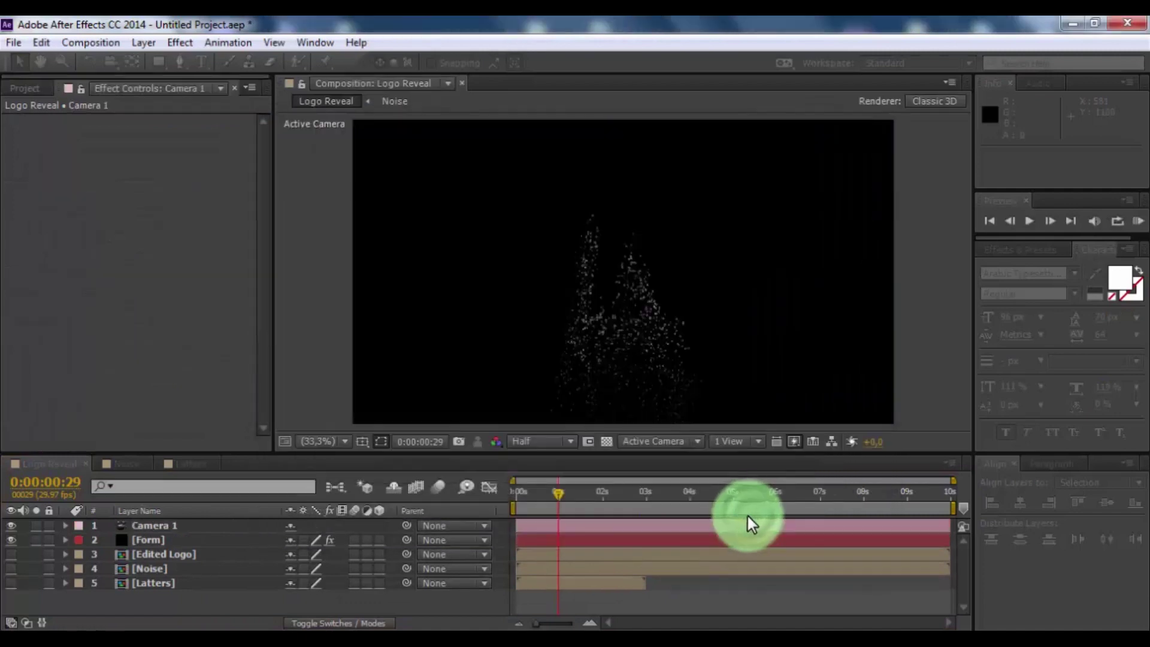
Step: Add a Null Object and parent Camera 1 to Null 1
{"action": "right_click", "coordinate": [167, 613]}
{"action": "mouse_move", "coordinate": [251, 430]}
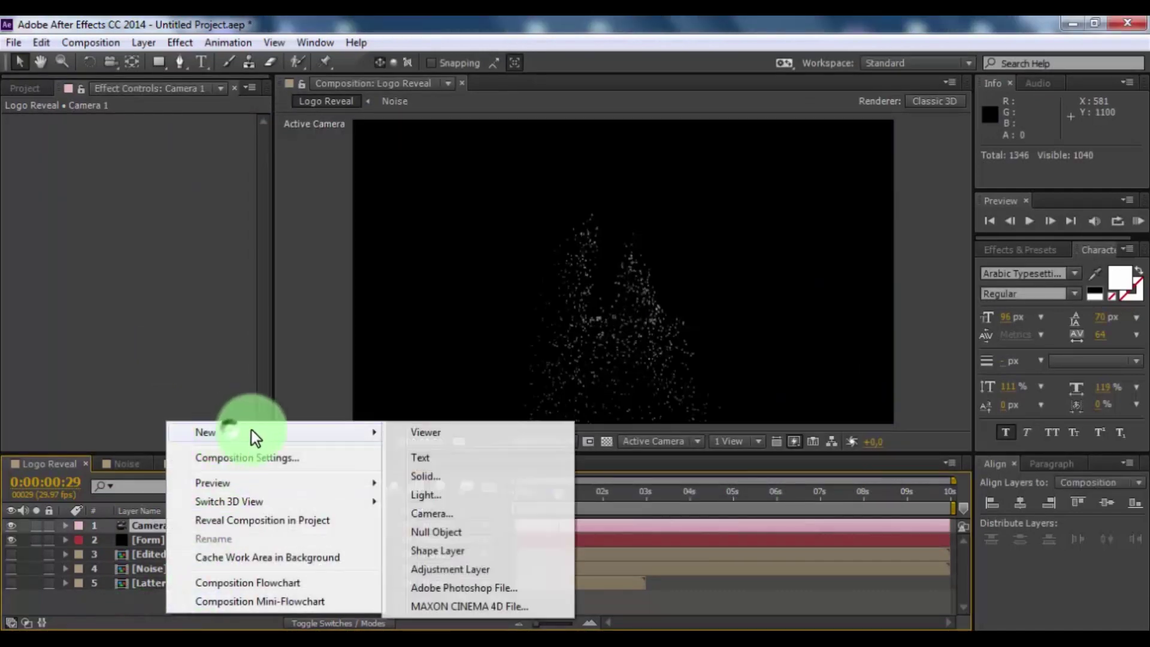
{"action": "left_click", "coordinate": [436, 532]}
{"action": "left_click_drag", "start_coordinate": [398, 541], "coordinate": [176, 529]}
Step: In Custom View 1, keyframe Camera 1's Position at 7:00 and pull it back at 0:00
{"action": "left_click", "coordinate": [64, 540]}
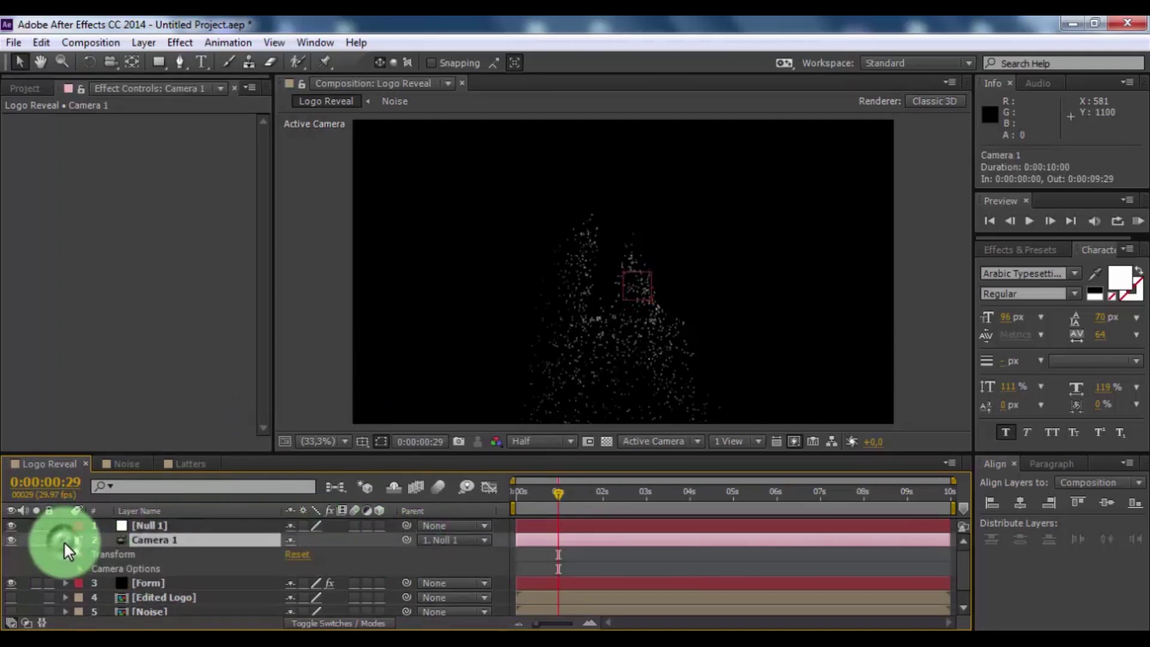
{"action": "left_click", "coordinate": [80, 554]}
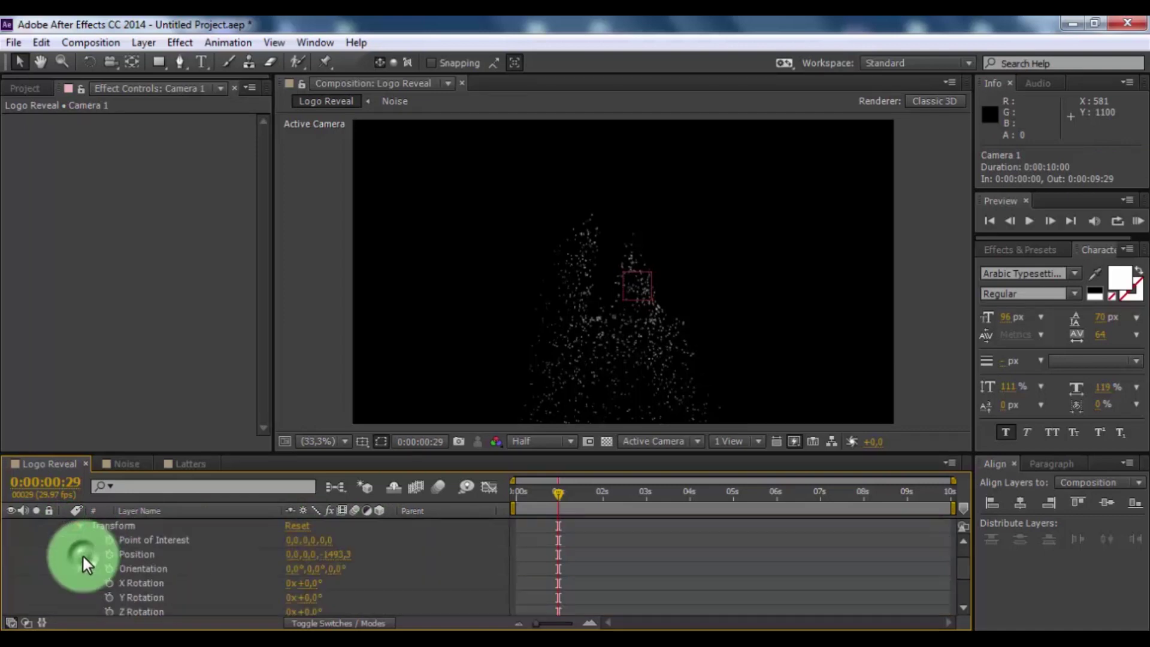
{"action": "left_click", "coordinate": [657, 443]}
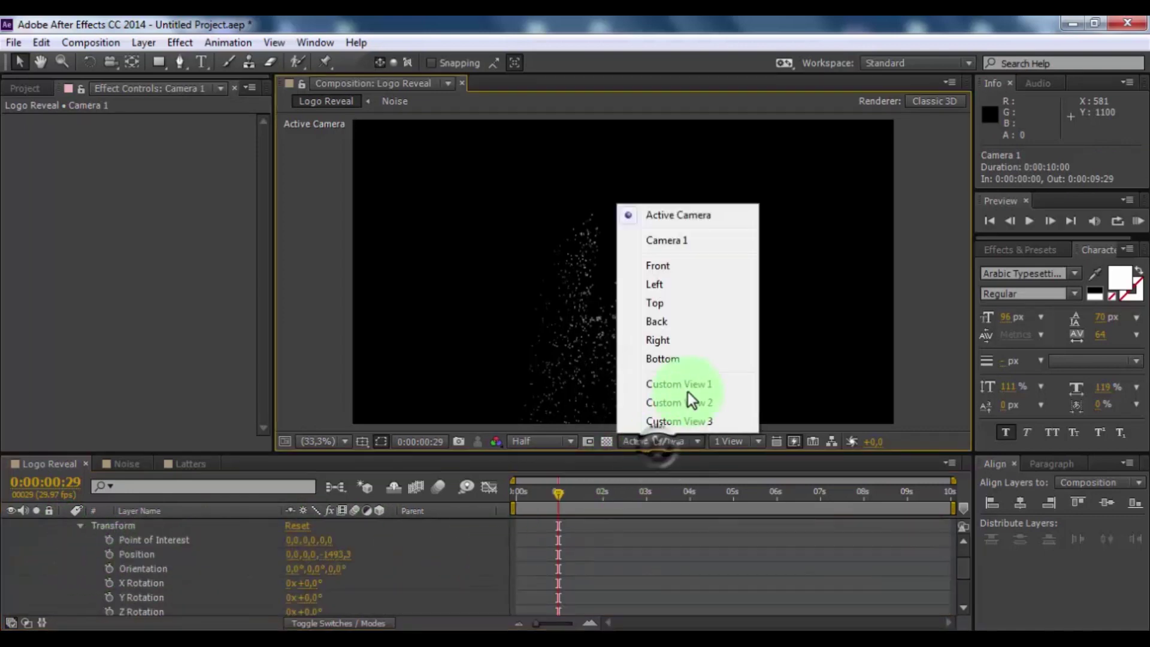
{"action": "left_click", "coordinate": [681, 382]}
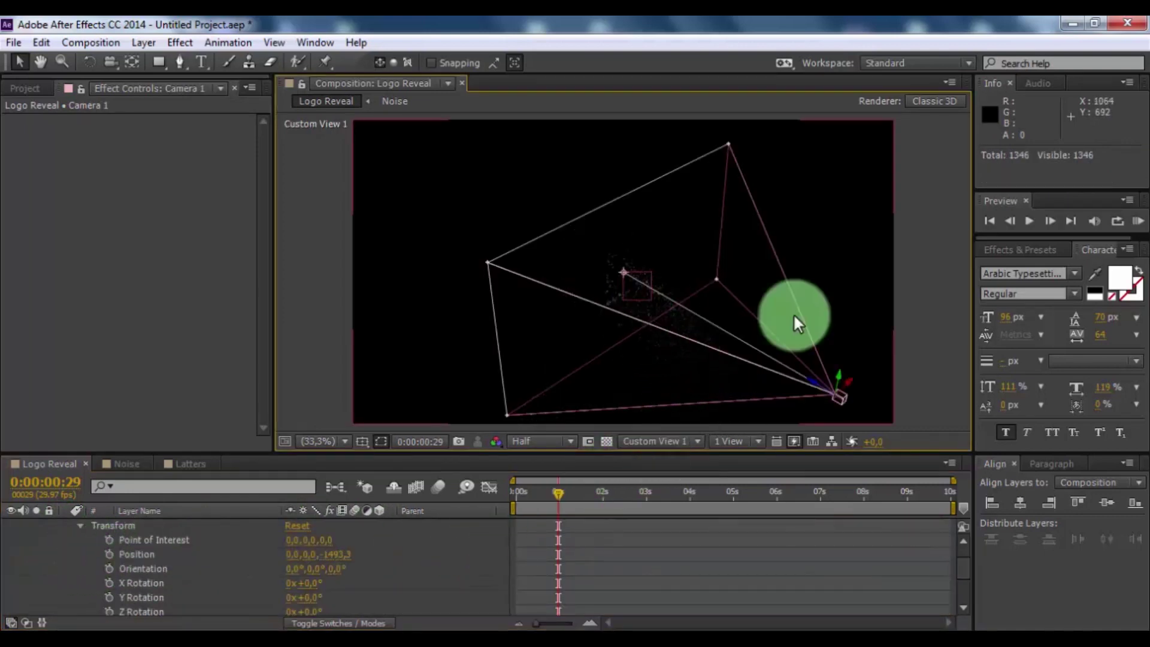
{"action": "left_click", "coordinate": [819, 500]}
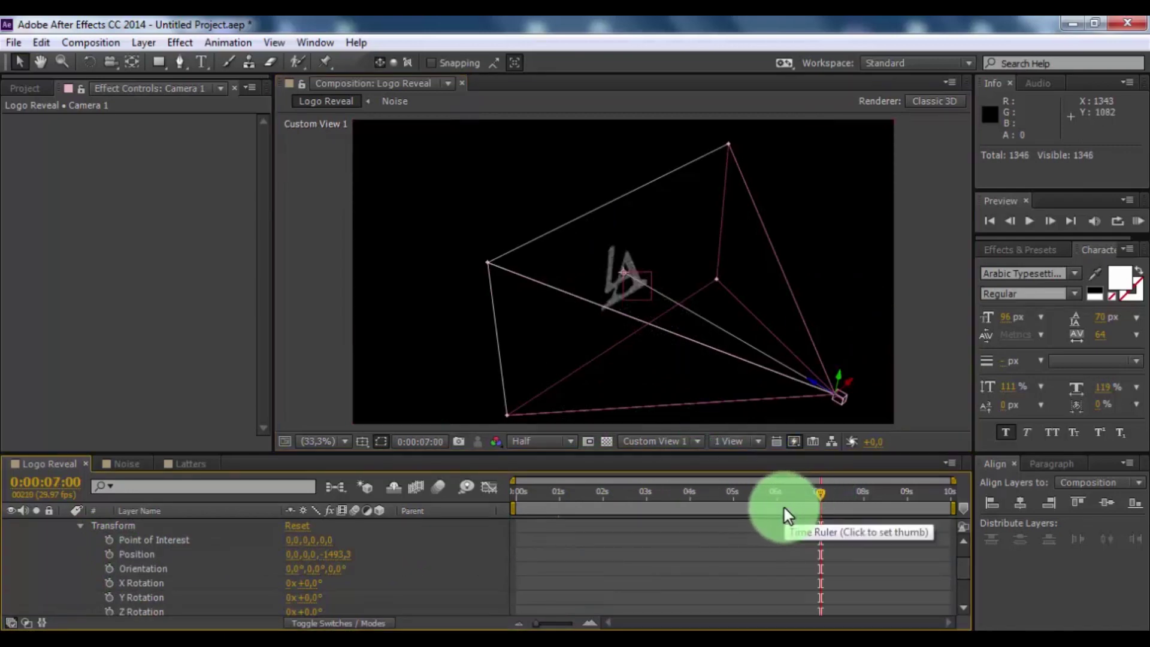
{"action": "left_click", "coordinate": [109, 555]}
{"action": "left_click_drag", "start_coordinate": [530, 496], "coordinate": [454, 506]}
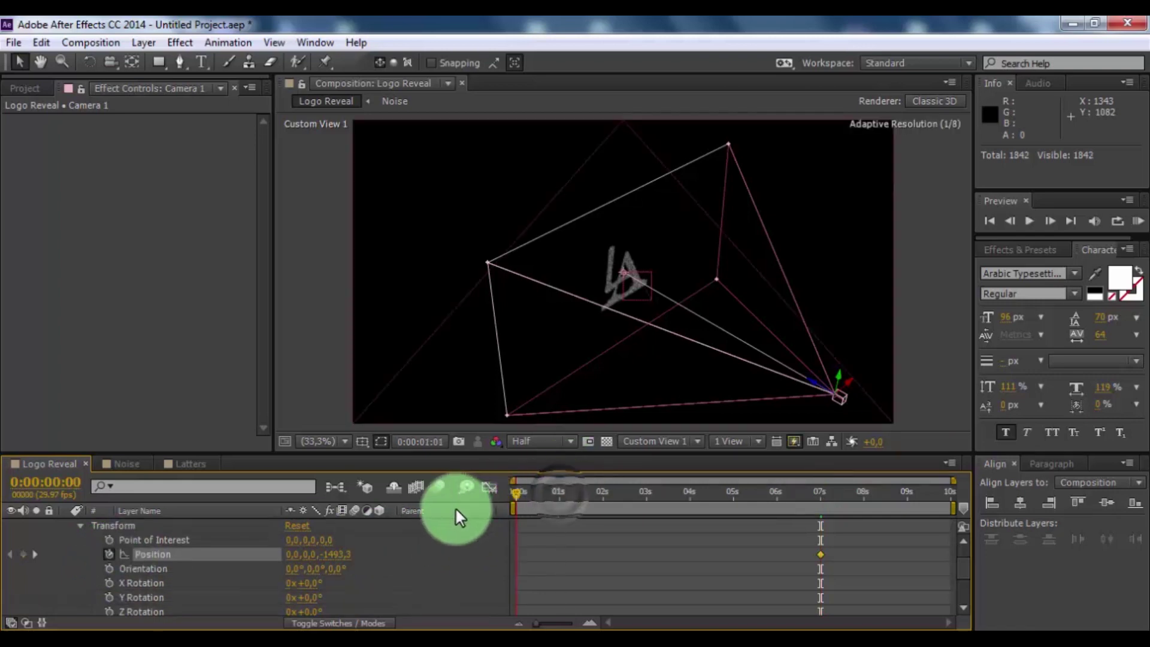
{"action": "left_click_drag", "start_coordinate": [335, 562], "coordinate": [358, 534]}
{"action": "left_click_drag", "start_coordinate": [599, 492], "coordinate": [702, 493]}
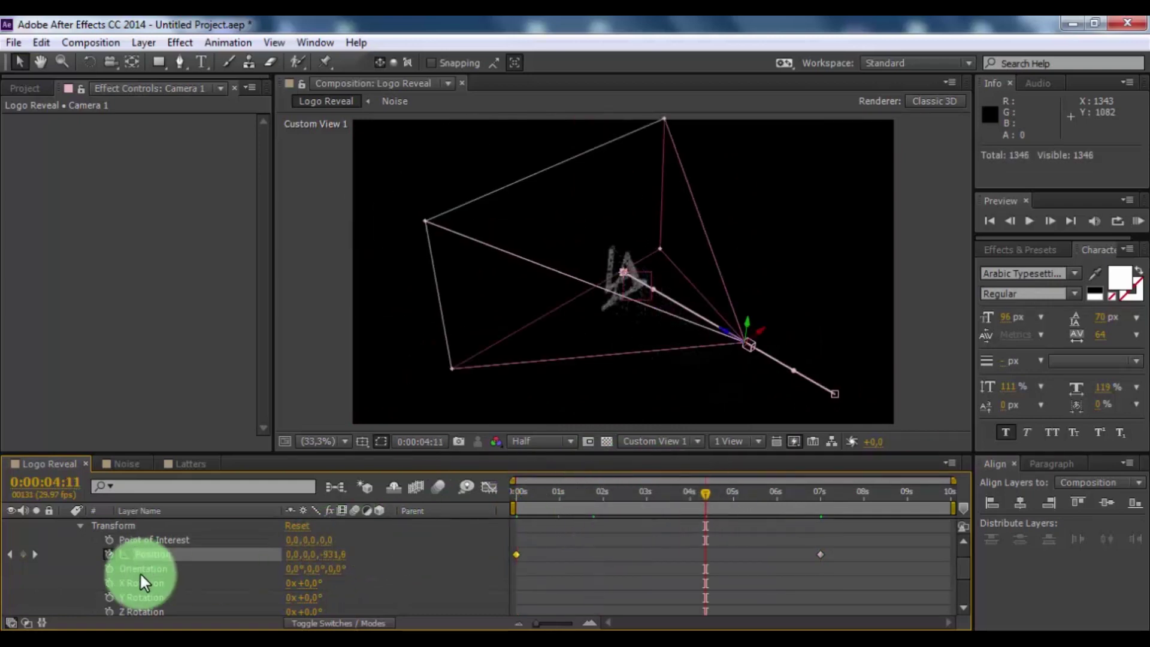
{"action": "left_click", "coordinate": [80, 525]}
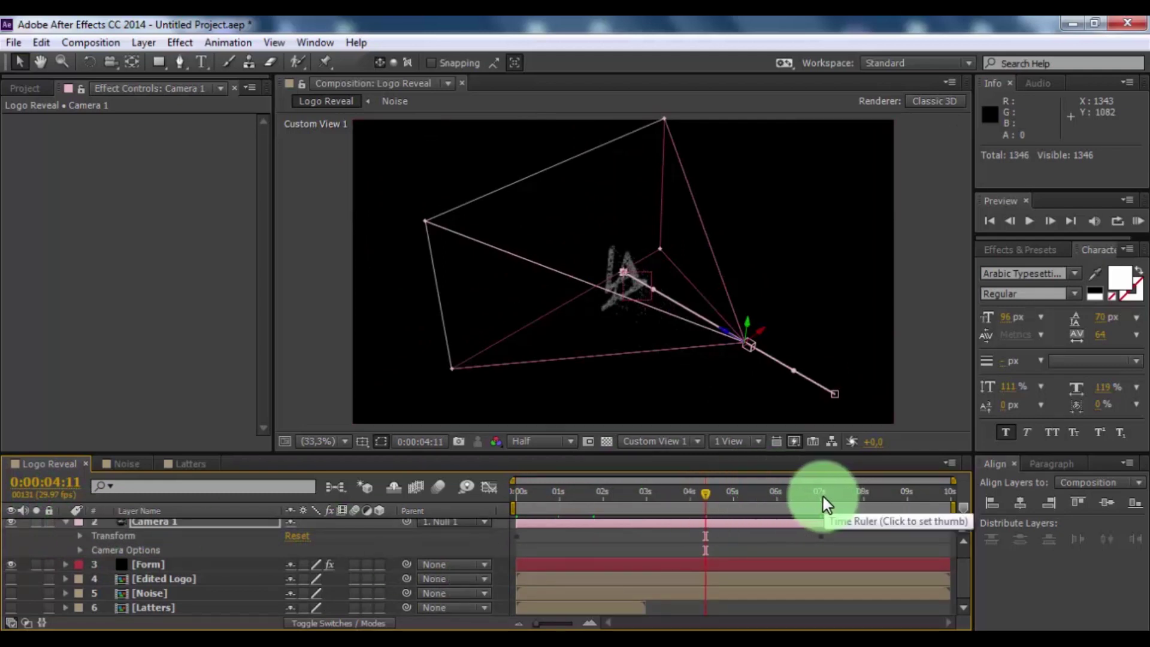
Step: Keyframe Camera 1's Focus Distance at 7:00 and change its value at 0:00
{"action": "left_click", "coordinate": [820, 497]}
{"action": "left_click", "coordinate": [80, 549]}
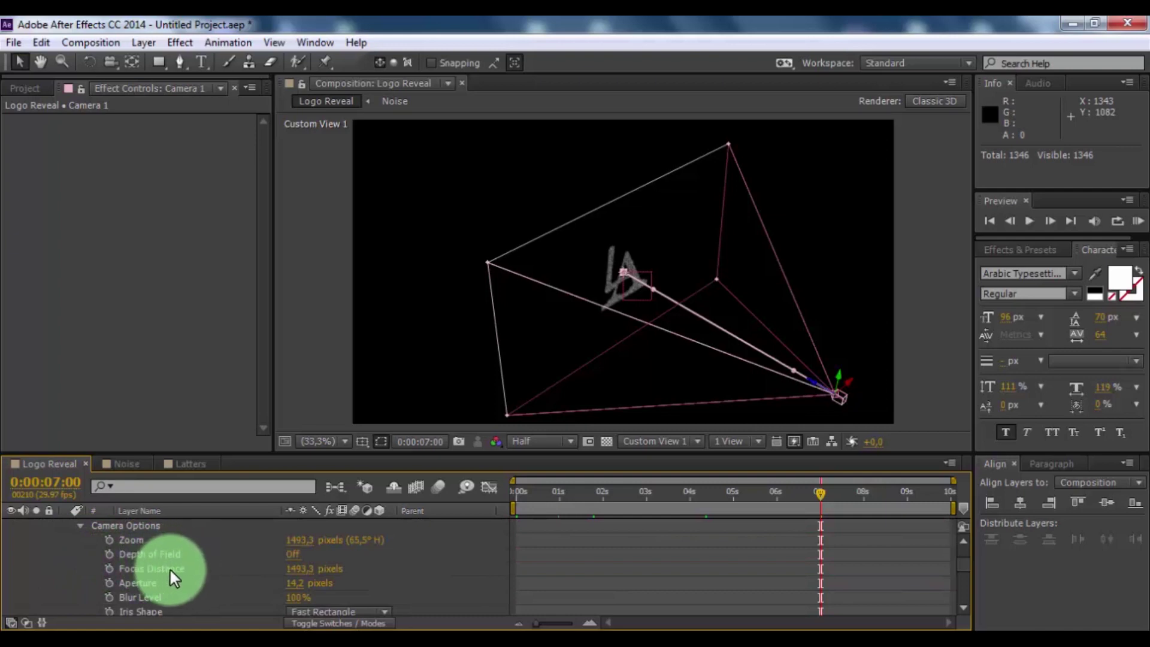
{"action": "left_click", "coordinate": [109, 568]}
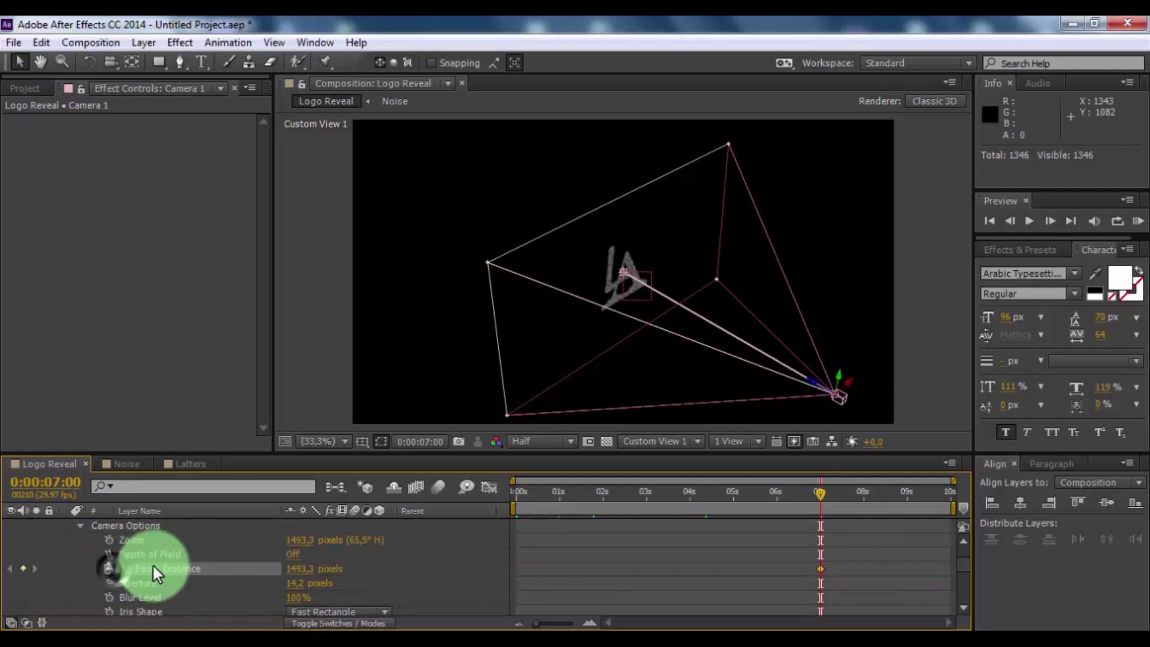
{"action": "key", "text": "Home"}
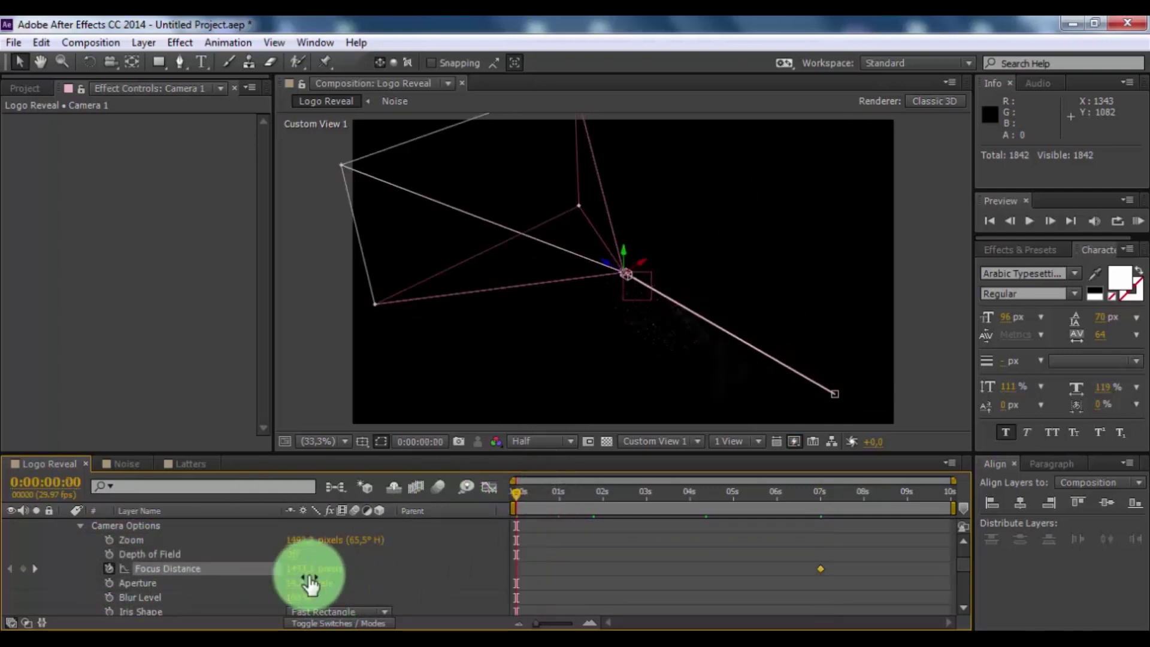
{"action": "left_click", "coordinate": [300, 568]}
{"action": "key", "text": "Return"}
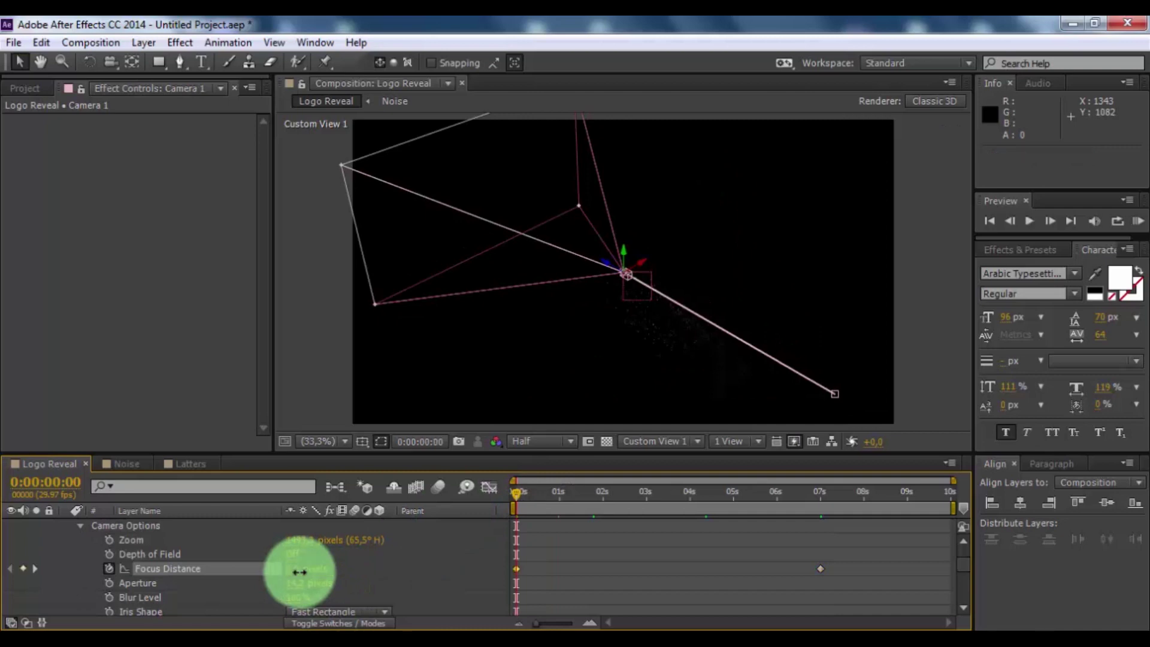
{"action": "scroll", "coordinate": [84, 570], "scroll_direction": "up", "scroll_amount": 2}
{"action": "left_click", "coordinate": [78, 569]}
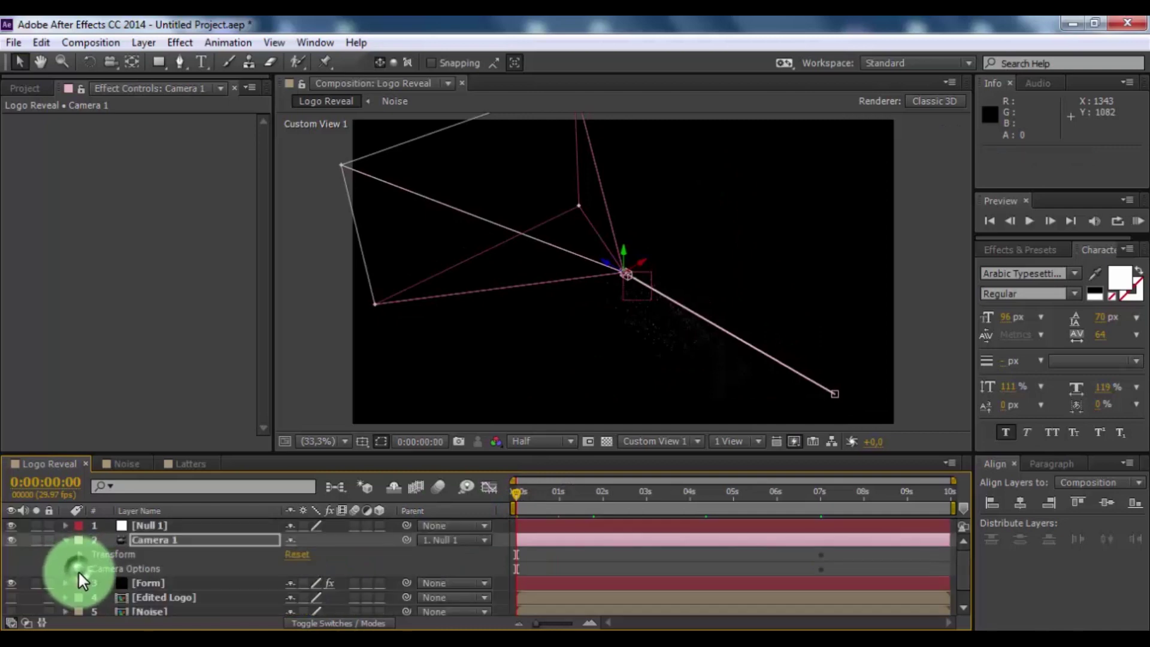
{"action": "left_click", "coordinate": [655, 494]}
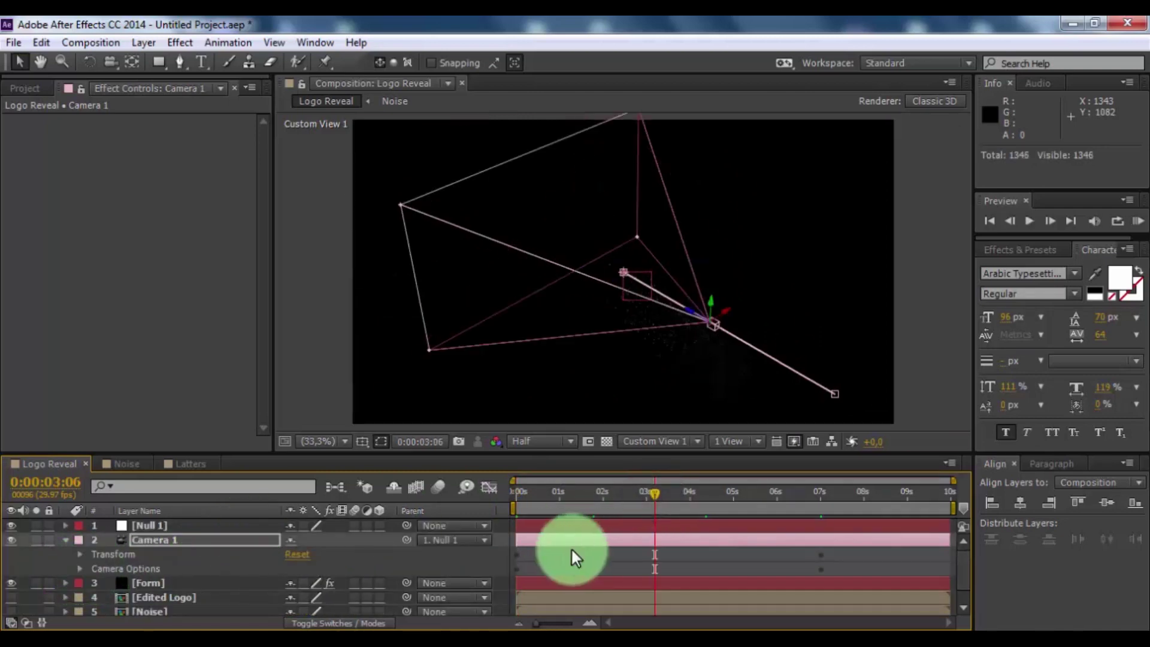
{"action": "key", "text": "Home"}
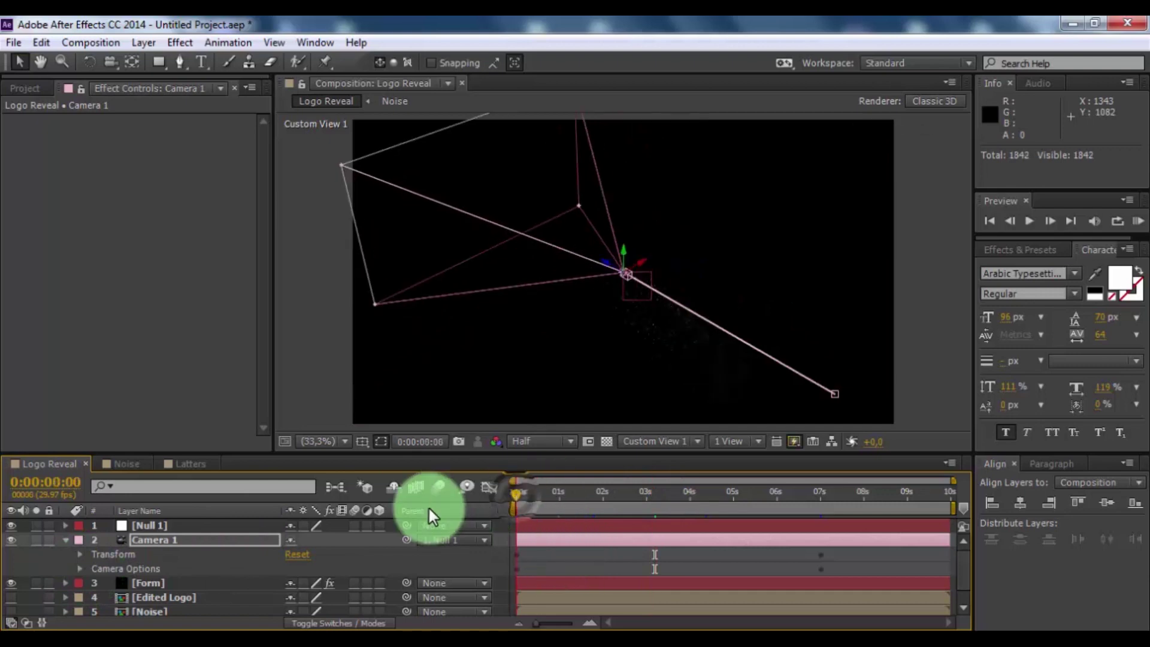
Step: Make Null 1 a 3D layer and keyframe its X Rotation at 45° at 0:00
{"action": "left_click", "coordinate": [66, 527]}
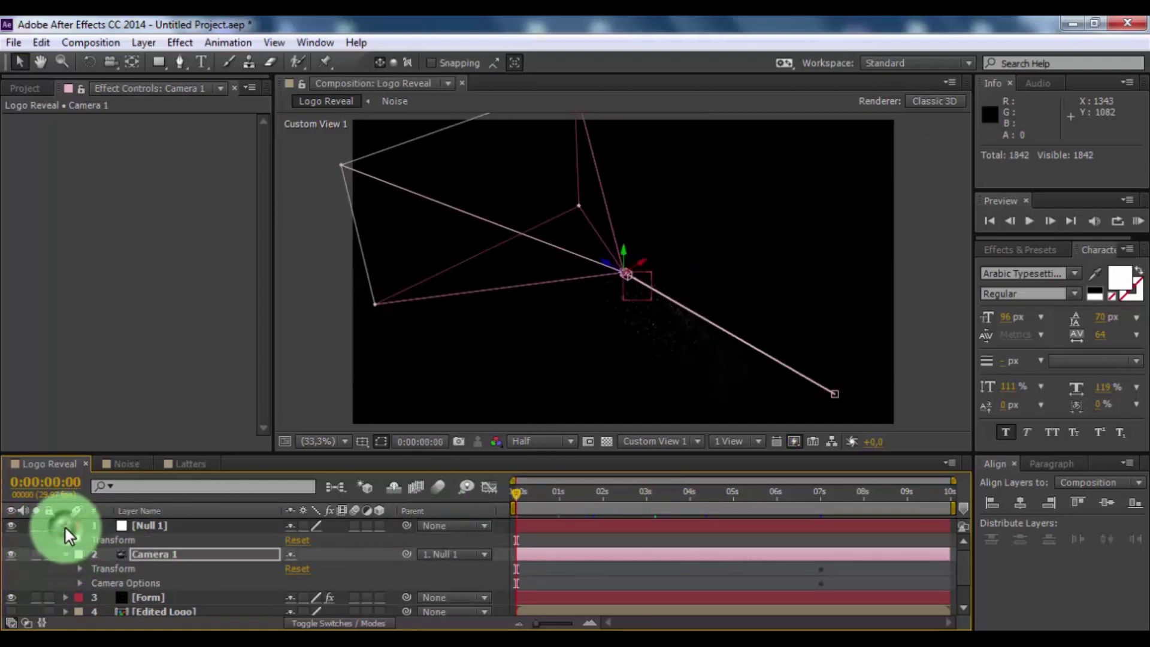
{"action": "left_click", "coordinate": [79, 539]}
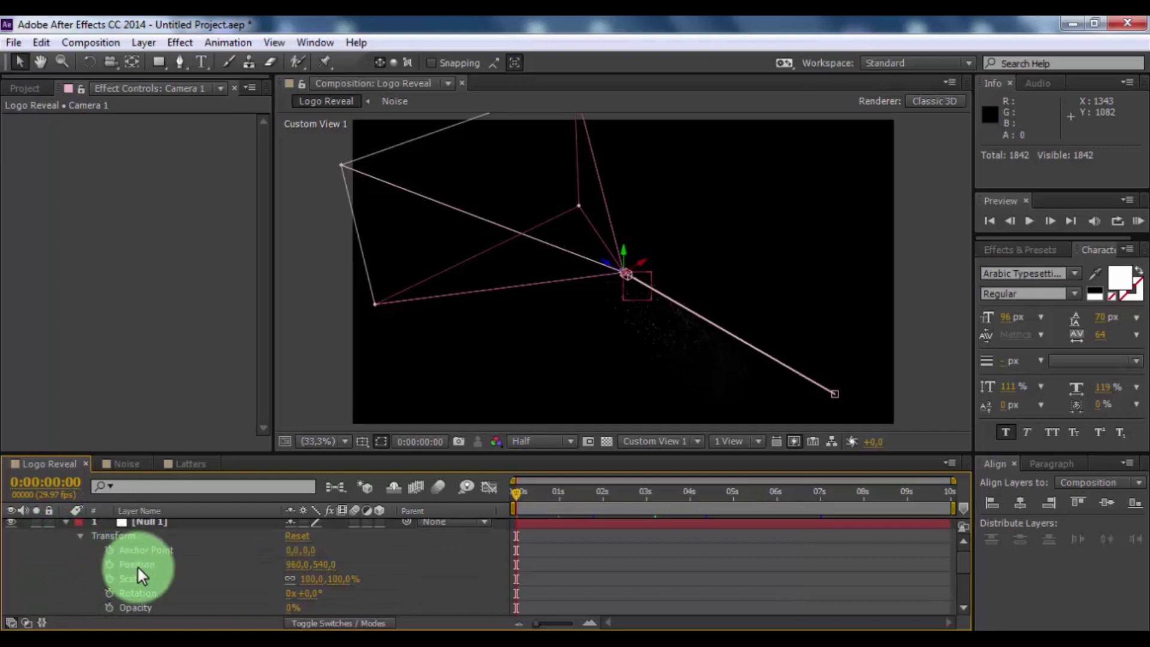
{"action": "left_click", "coordinate": [381, 526]}
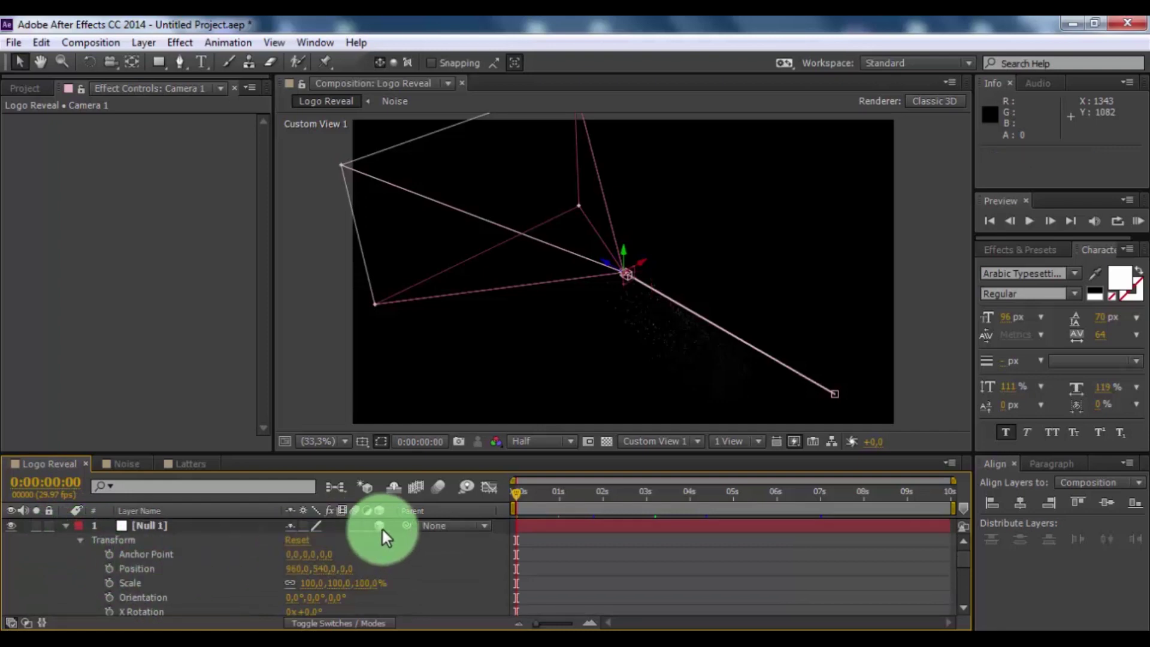
{"action": "scroll", "coordinate": [382, 526], "scroll_direction": "down", "scroll_amount": 3}
{"action": "left_click", "coordinate": [109, 567]}
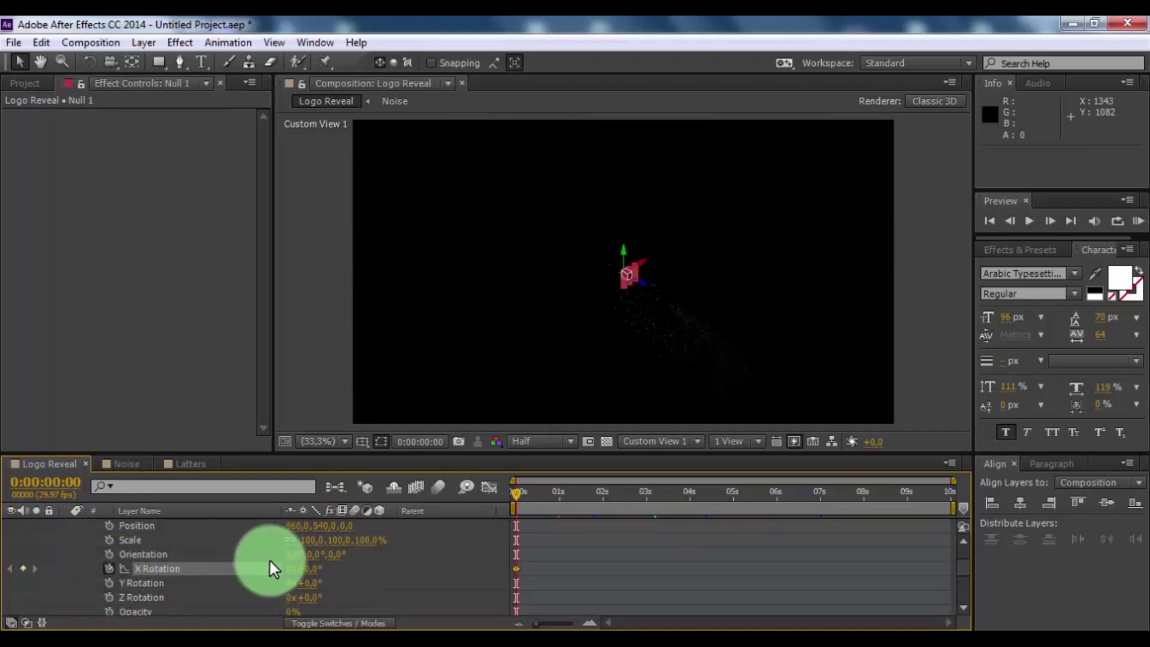
{"action": "left_click", "coordinate": [308, 567]}
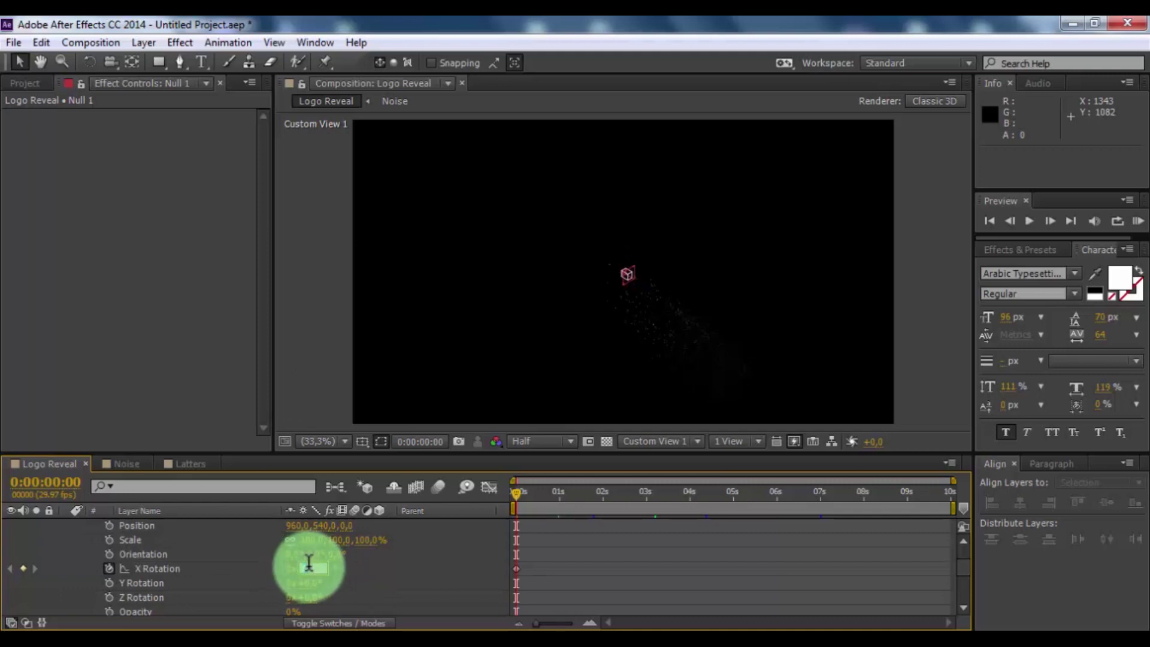
{"action": "type", "text": "45"}
{"action": "key", "text": "Return"}
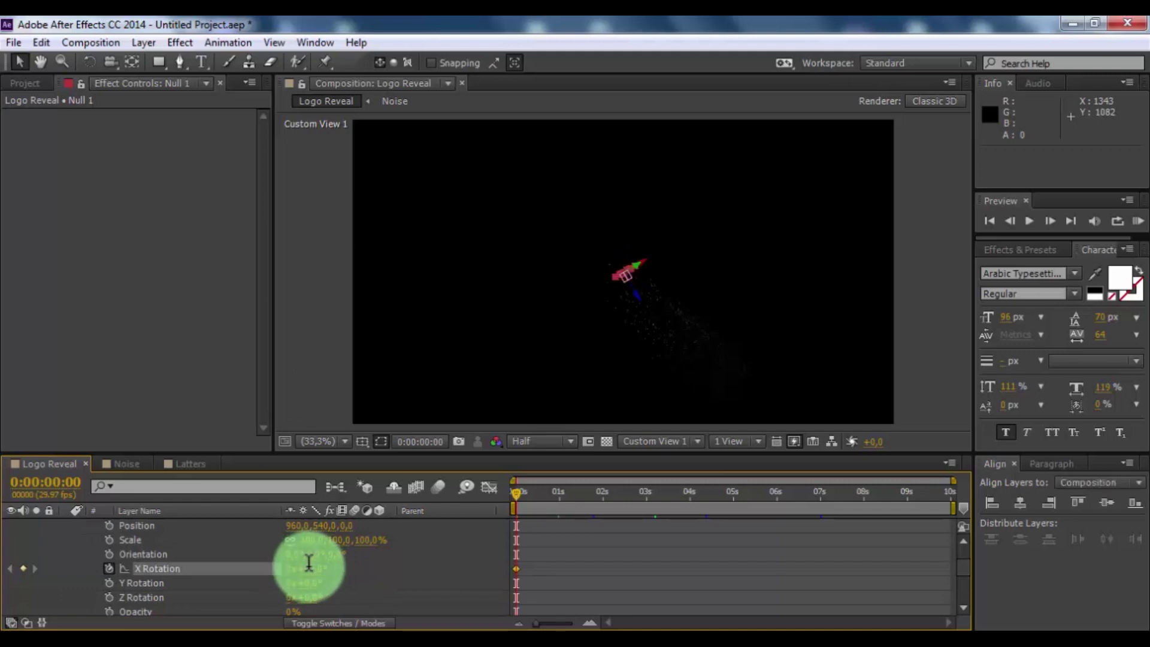
{"action": "scroll", "coordinate": [197, 548], "scroll_direction": "up", "scroll_amount": 3}
{"action": "scroll", "coordinate": [203, 542], "scroll_direction": "down", "scroll_amount": 6}
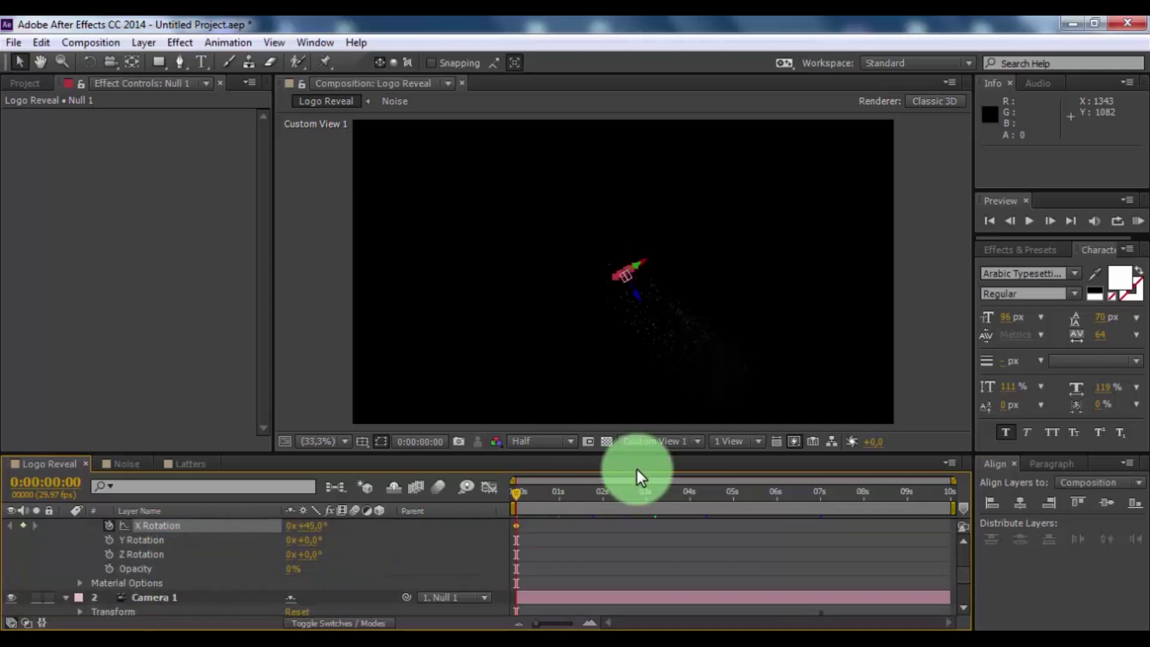
Step: Keyframe Null 1's X Rotation to 0° at 7:00, collapse the layers, and preview the move
{"action": "left_click", "coordinate": [819, 498]}
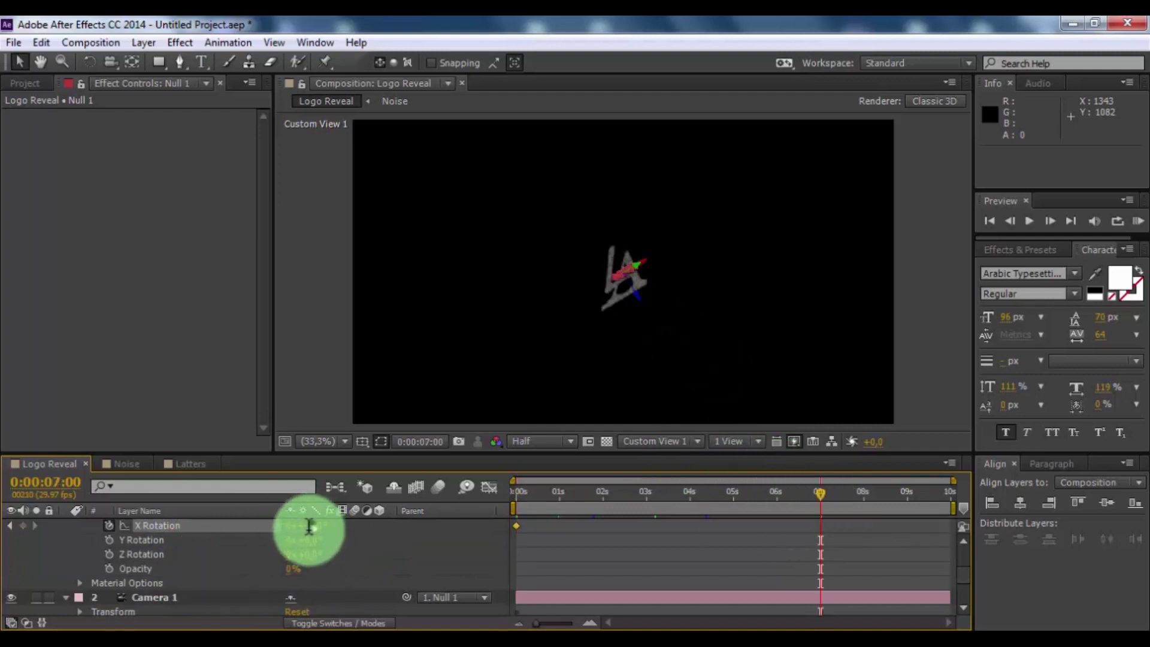
{"action": "left_click", "coordinate": [289, 525]}
{"action": "key", "text": "Return"}
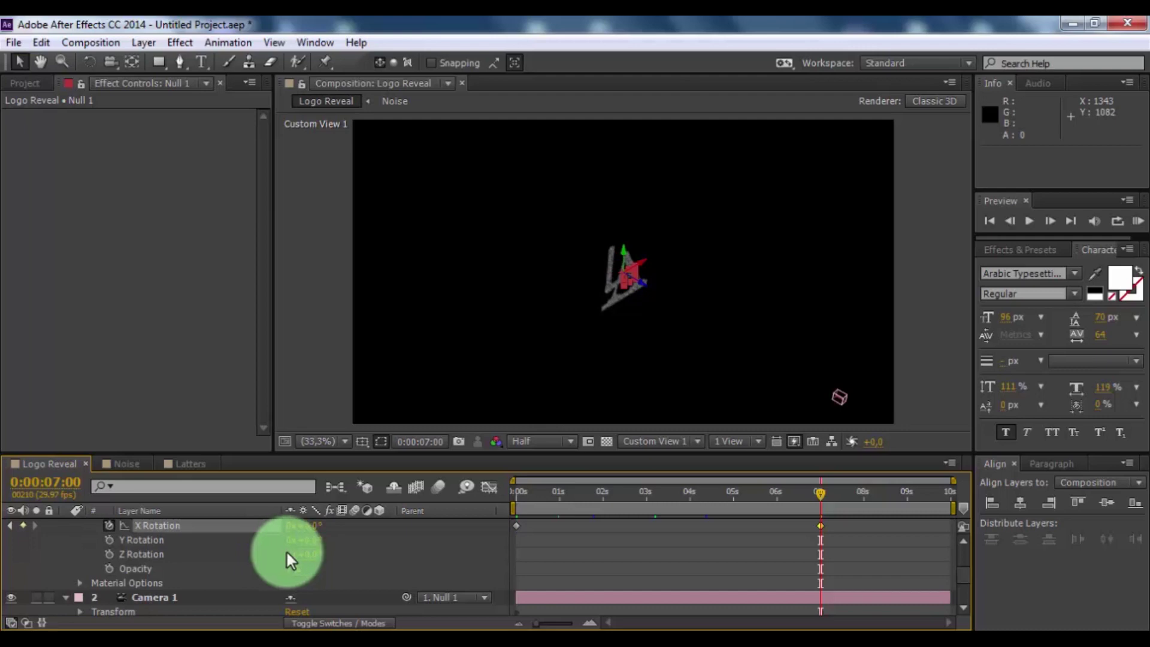
{"action": "left_click", "coordinate": [427, 540]}
{"action": "scroll", "coordinate": [188, 569], "scroll_direction": "up", "scroll_amount": 2}
{"action": "left_click", "coordinate": [65, 525]}
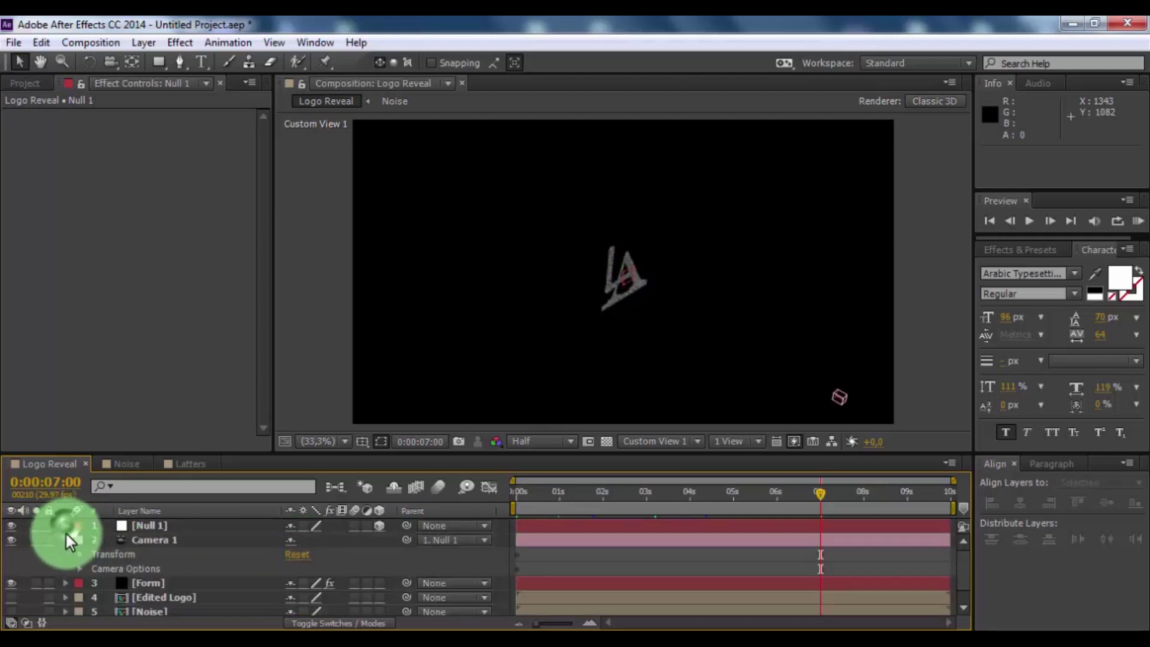
{"action": "left_click", "coordinate": [65, 540]}
{"action": "left_click", "coordinate": [566, 539]}
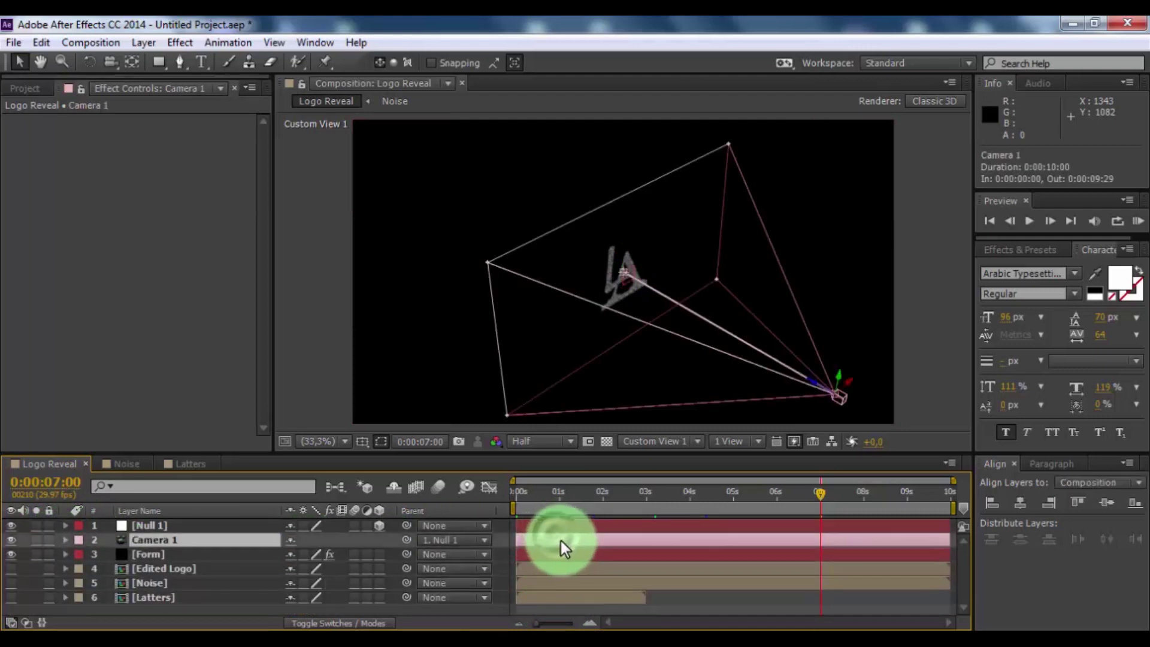
{"action": "left_click", "coordinate": [595, 500]}
{"action": "left_click_drag", "start_coordinate": [589, 503], "coordinate": [549, 492]}
{"action": "left_click_drag", "start_coordinate": [699, 500], "coordinate": [835, 498]}
{"action": "left_click", "coordinate": [334, 509]}
Step: View through the Active Camera and scrub to see letters converge into the LA logo by 4:19
{"action": "left_click", "coordinate": [655, 442]}
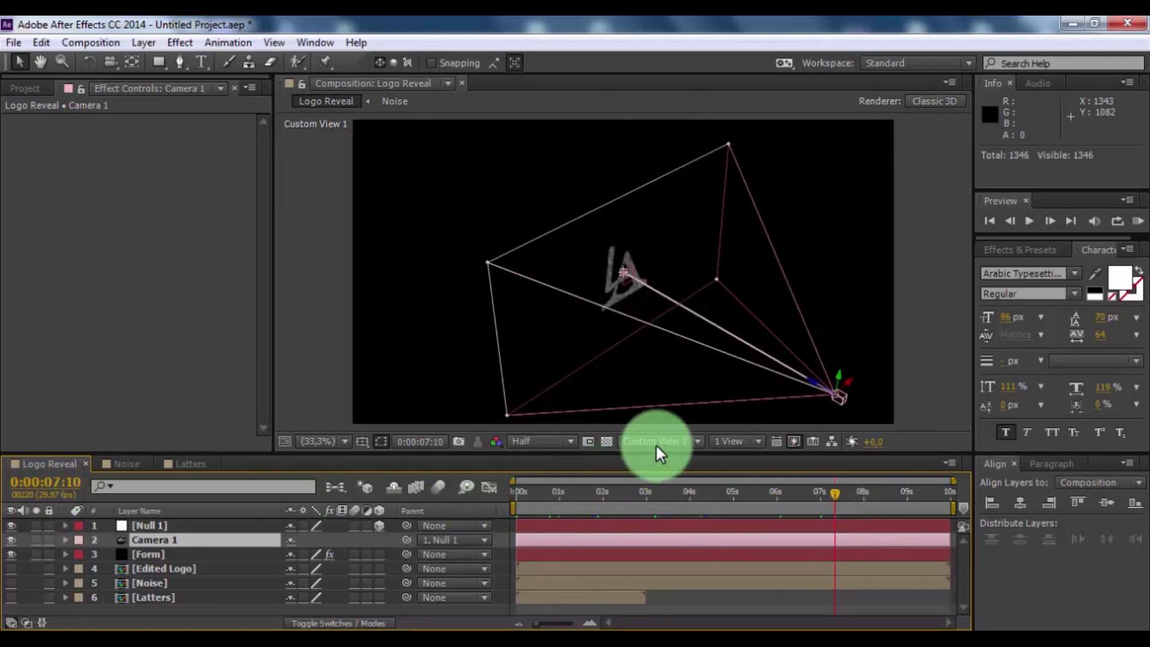
{"action": "left_click", "coordinate": [666, 217]}
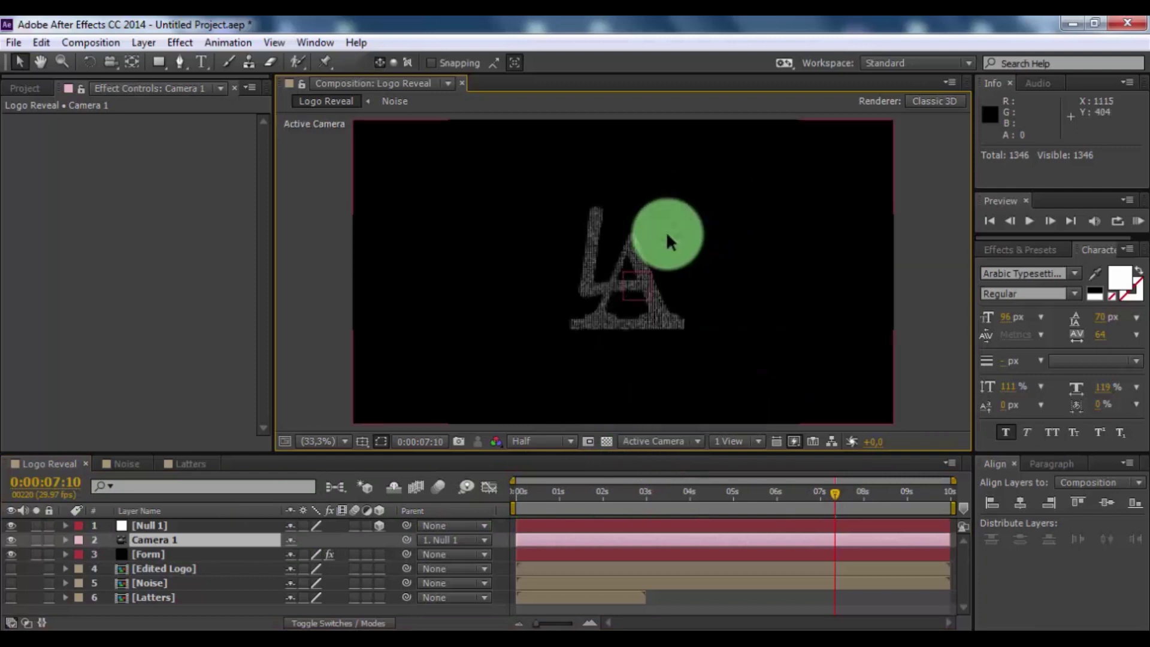
{"action": "left_click_drag", "start_coordinate": [537, 496], "coordinate": [688, 502]}
{"action": "left_click", "coordinate": [716, 513]}
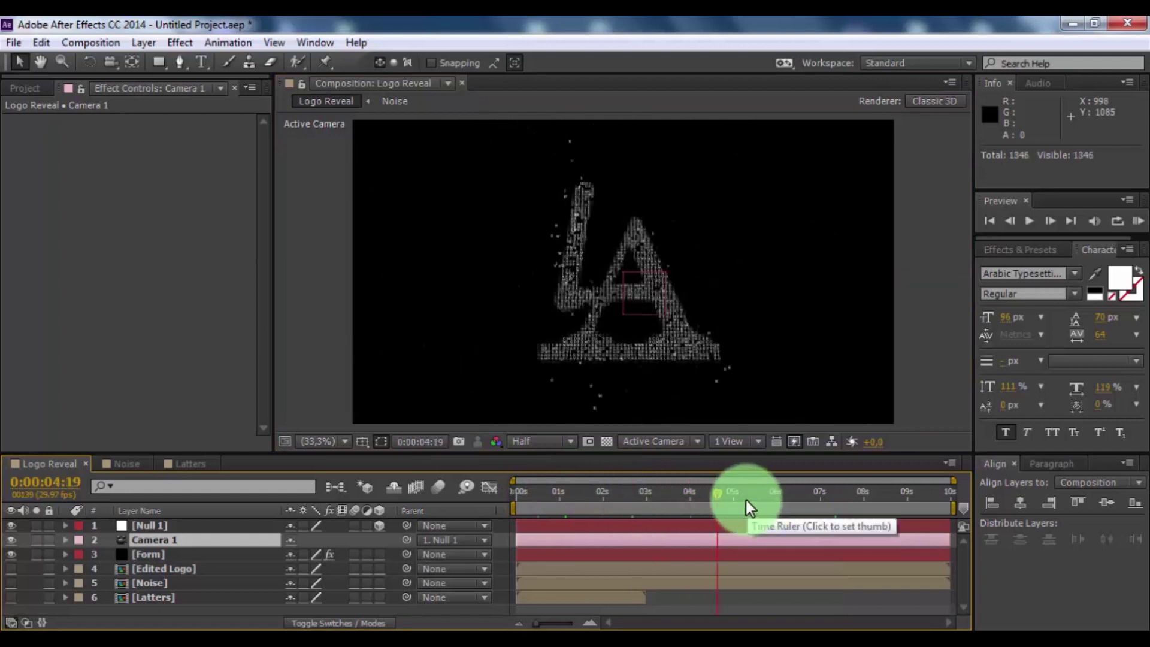
{"action": "left_click", "coordinate": [160, 608]}
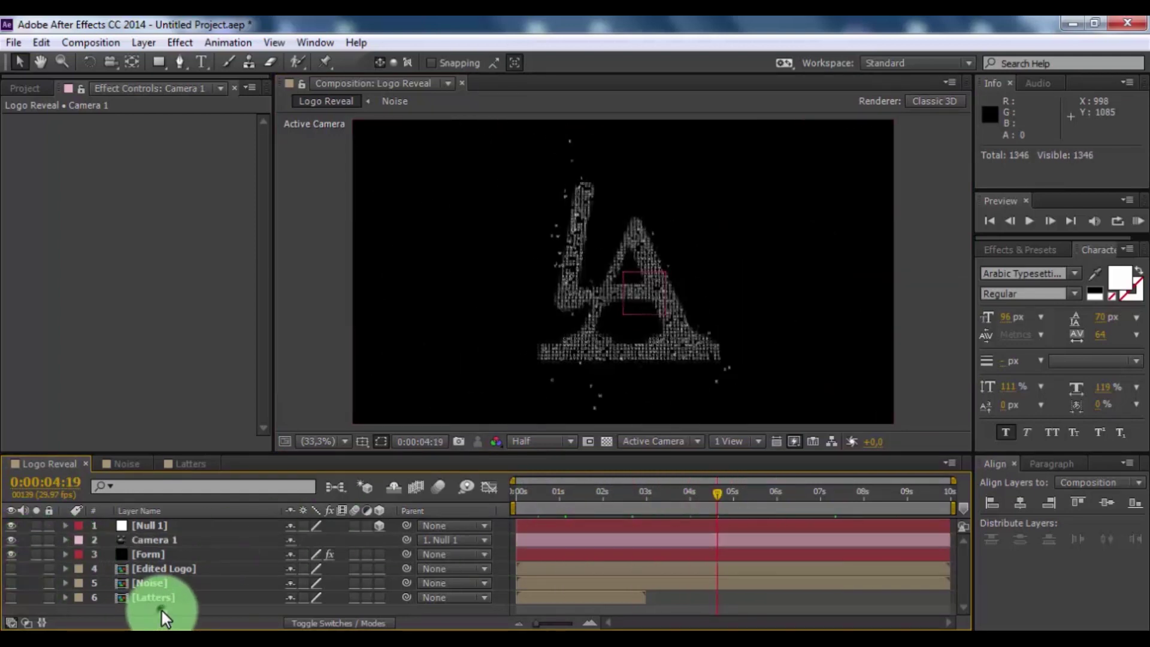
Step: Add LA png.png to Logo Reveal and scale it to 150%
{"action": "left_click", "coordinate": [25, 88]}
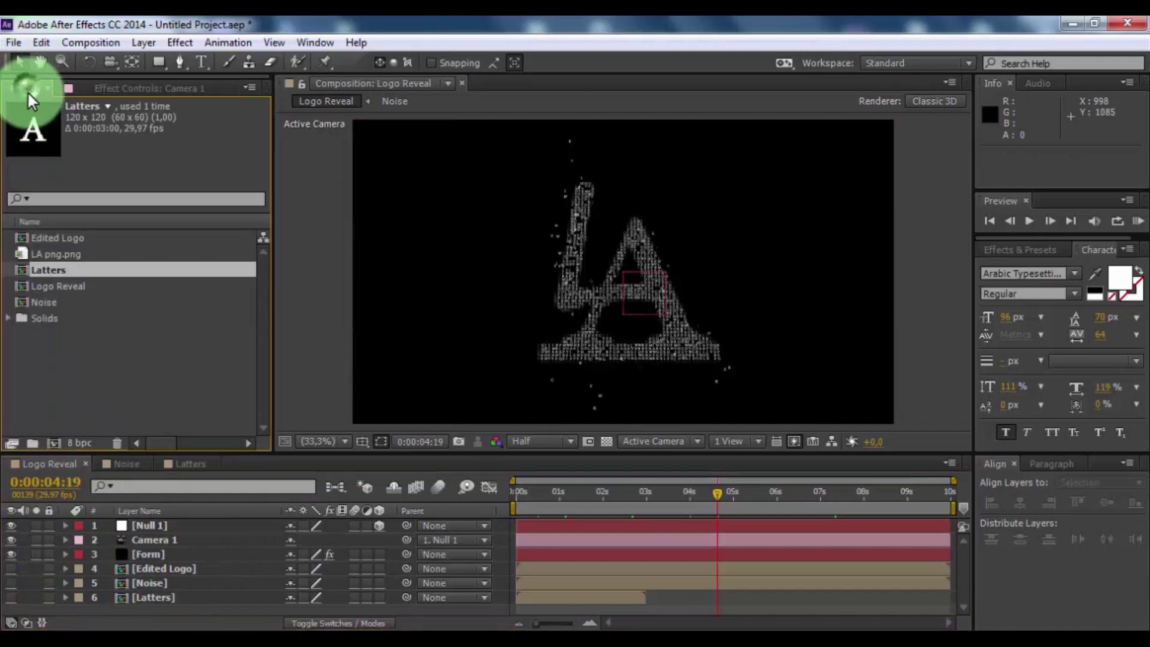
{"action": "left_click_drag", "start_coordinate": [42, 248], "coordinate": [148, 558]}
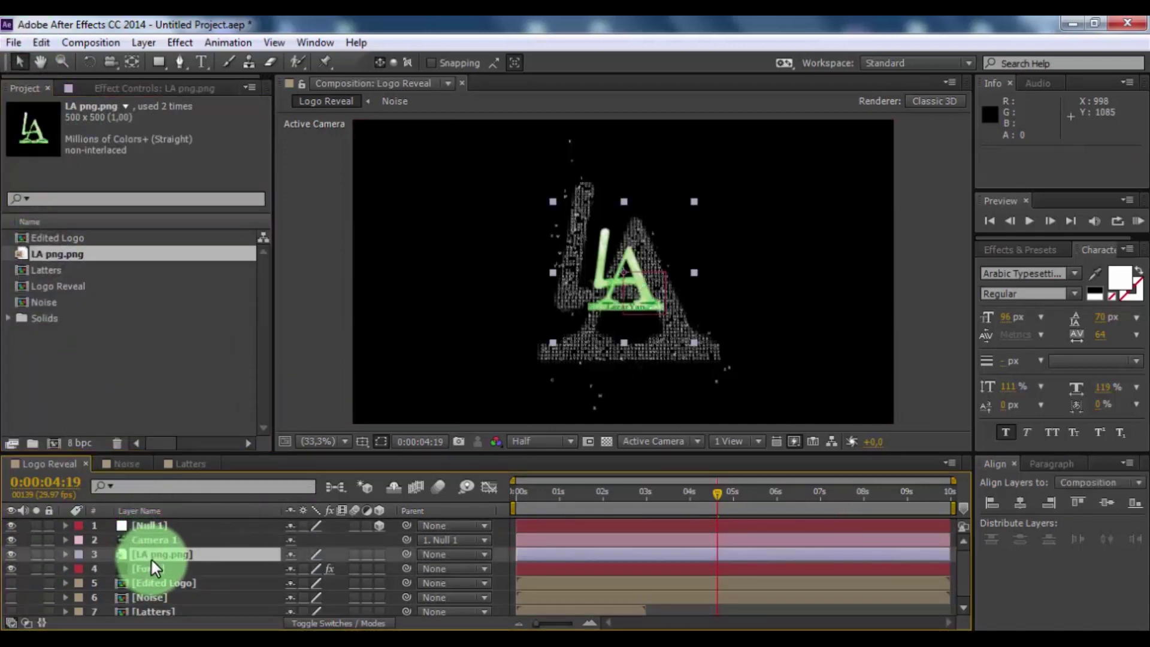
{"action": "key", "text": "s"}
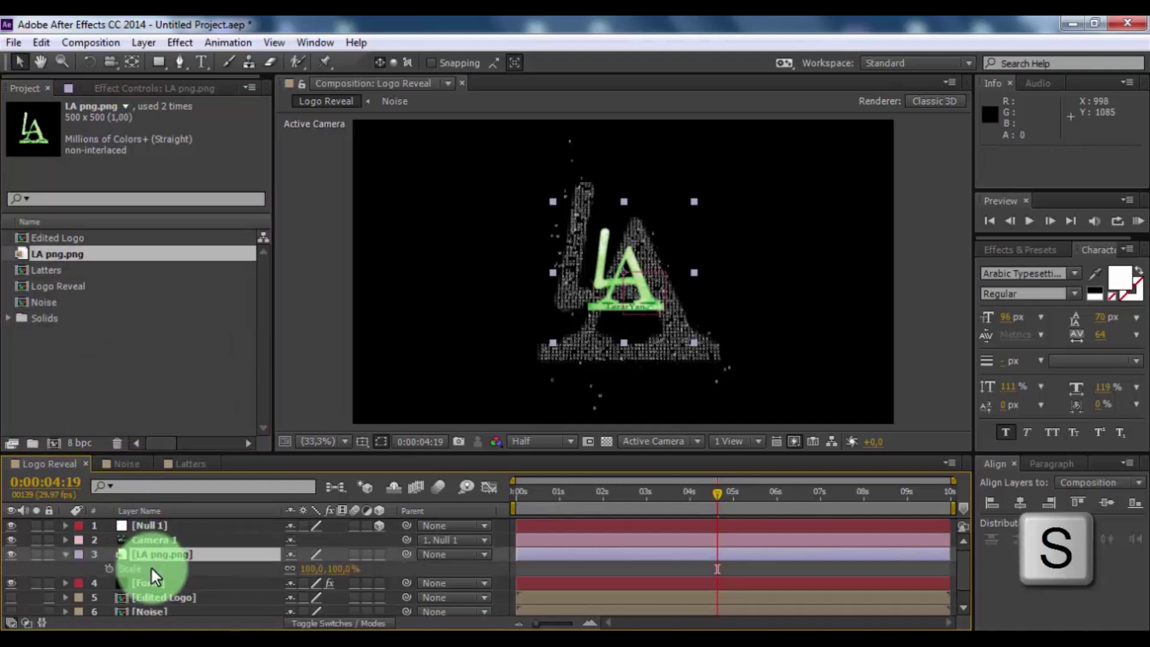
{"action": "left_click", "coordinate": [306, 572]}
{"action": "type", "text": "150"}
{"action": "key", "text": "Return"}
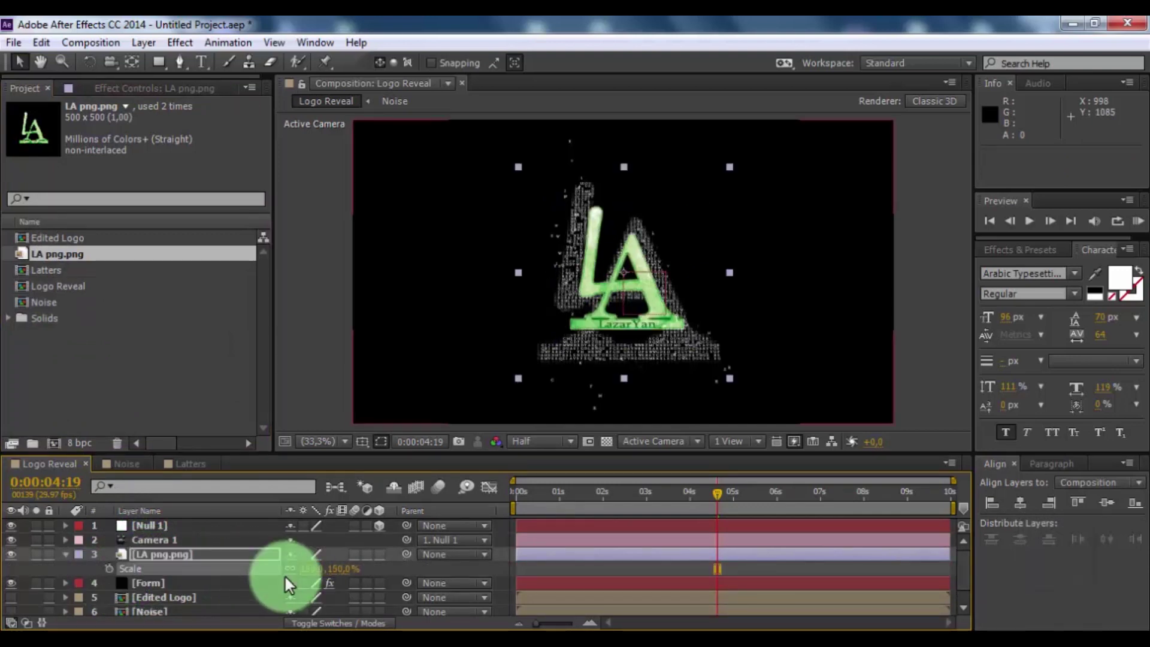
Step: Make the logo layer 3D and solo it
{"action": "left_click", "coordinate": [63, 554]}
{"action": "left_click", "coordinate": [379, 554]}
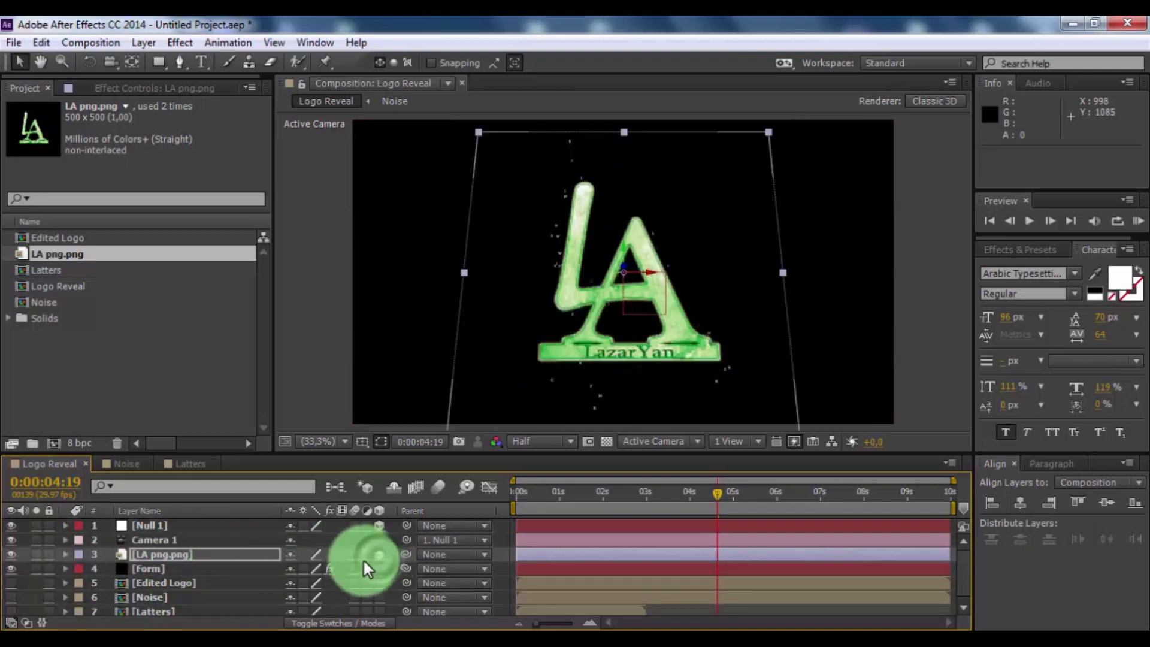
{"action": "left_click", "coordinate": [815, 499]}
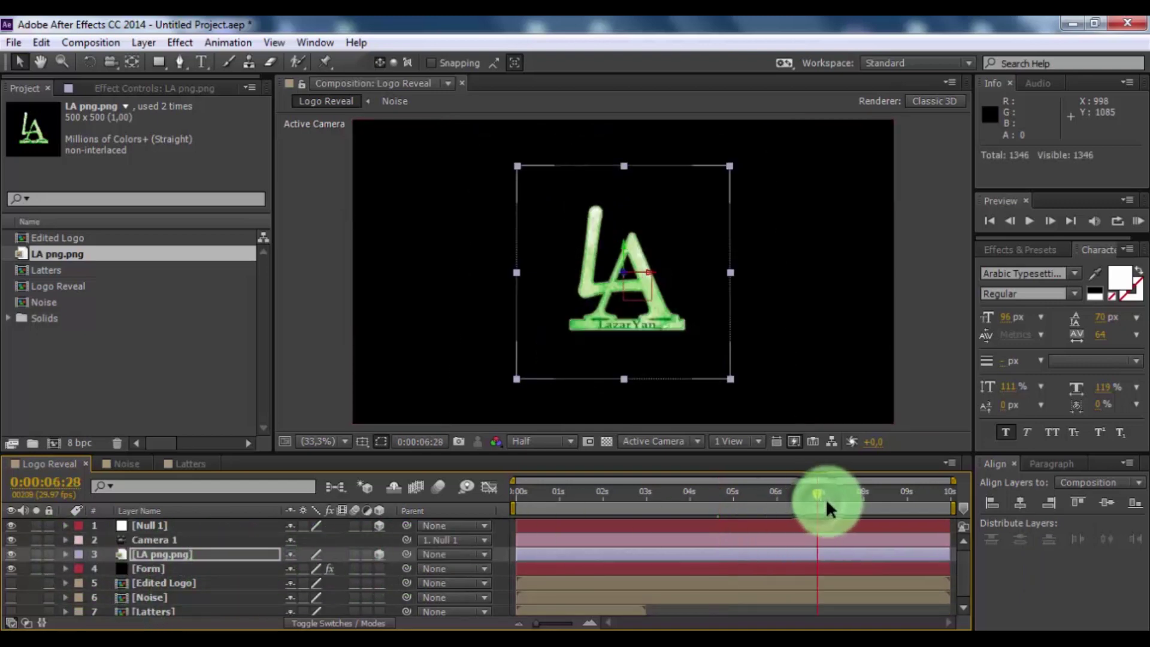
{"action": "left_click", "coordinate": [877, 497]}
{"action": "left_click", "coordinate": [37, 560]}
{"action": "left_click", "coordinate": [170, 555]}
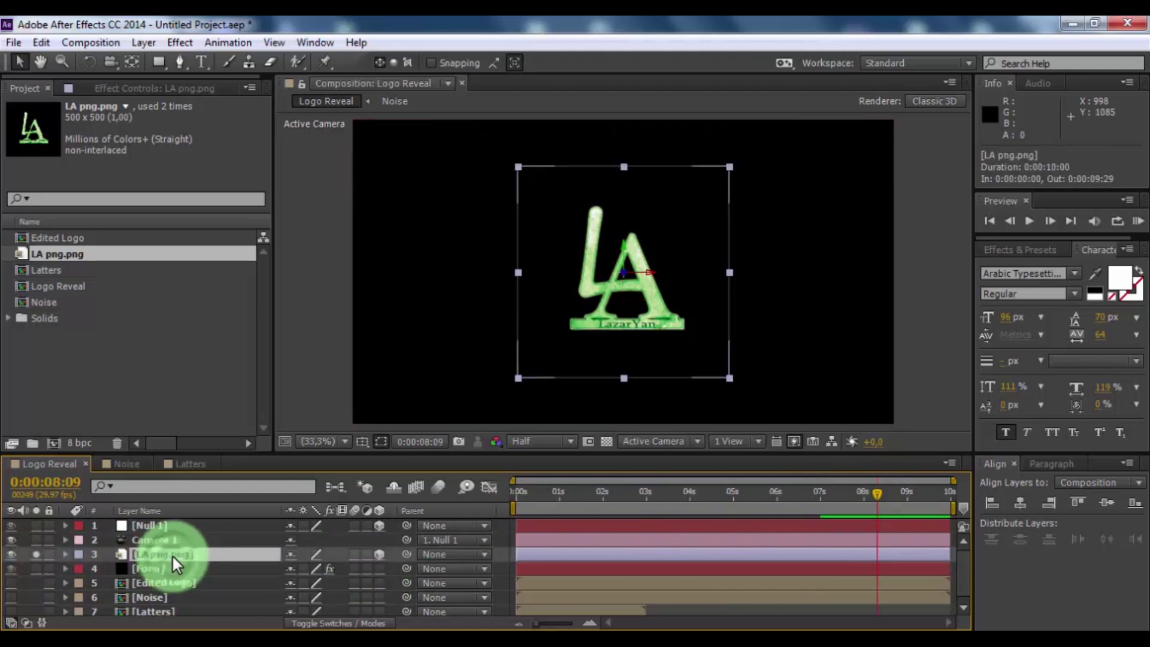
Step: Apply Card Wipe to the logo, keyframing Transition Completion from 75% at 0:00 to 0% near 3 seconds
{"action": "left_click", "coordinate": [182, 46]}
{"action": "left_click", "coordinate": [274, 515]}
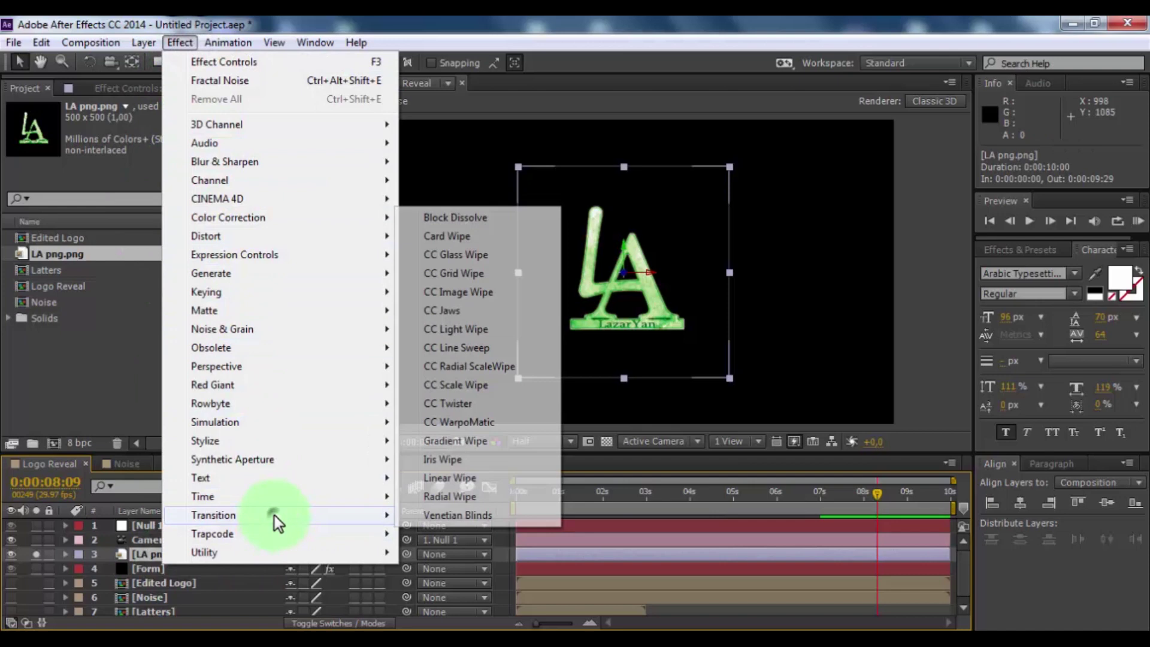
{"action": "left_click", "coordinate": [441, 237]}
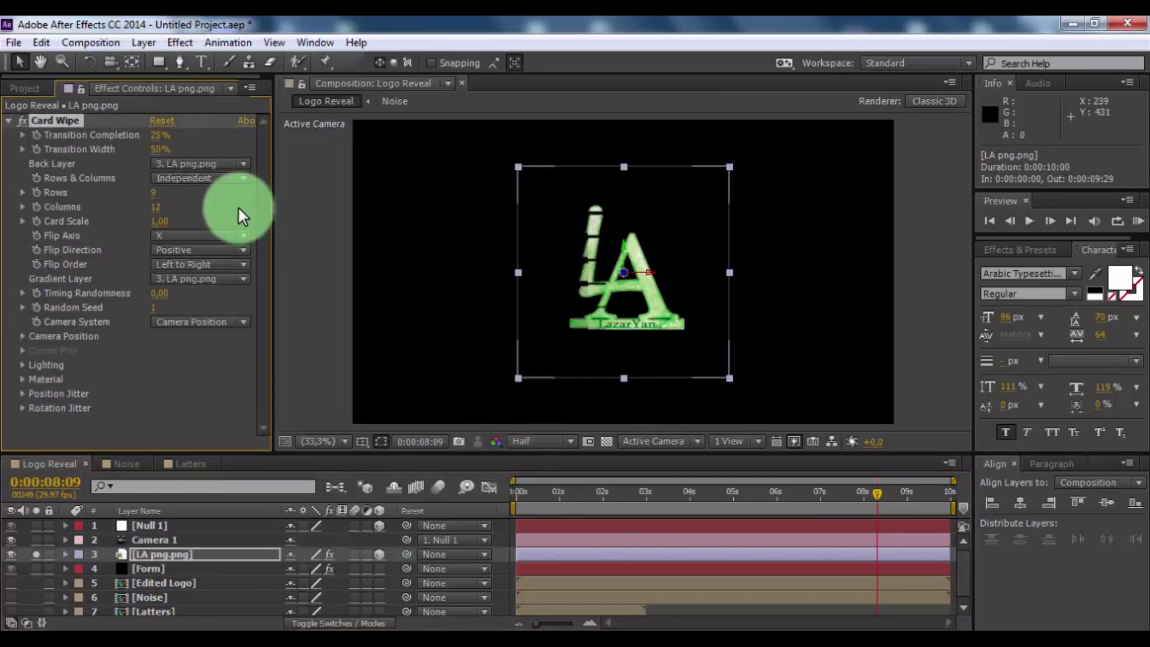
{"action": "left_click_drag", "start_coordinate": [562, 495], "coordinate": [454, 496]}
{"action": "left_click", "coordinate": [15, 535]}
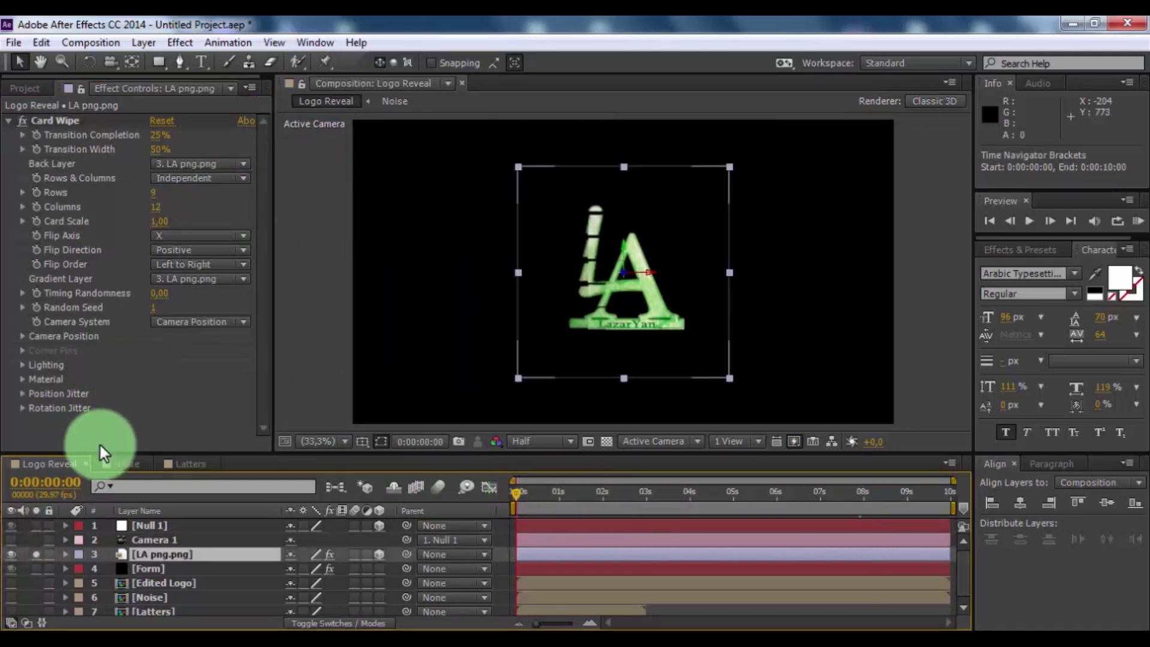
{"action": "left_click", "coordinate": [158, 135]}
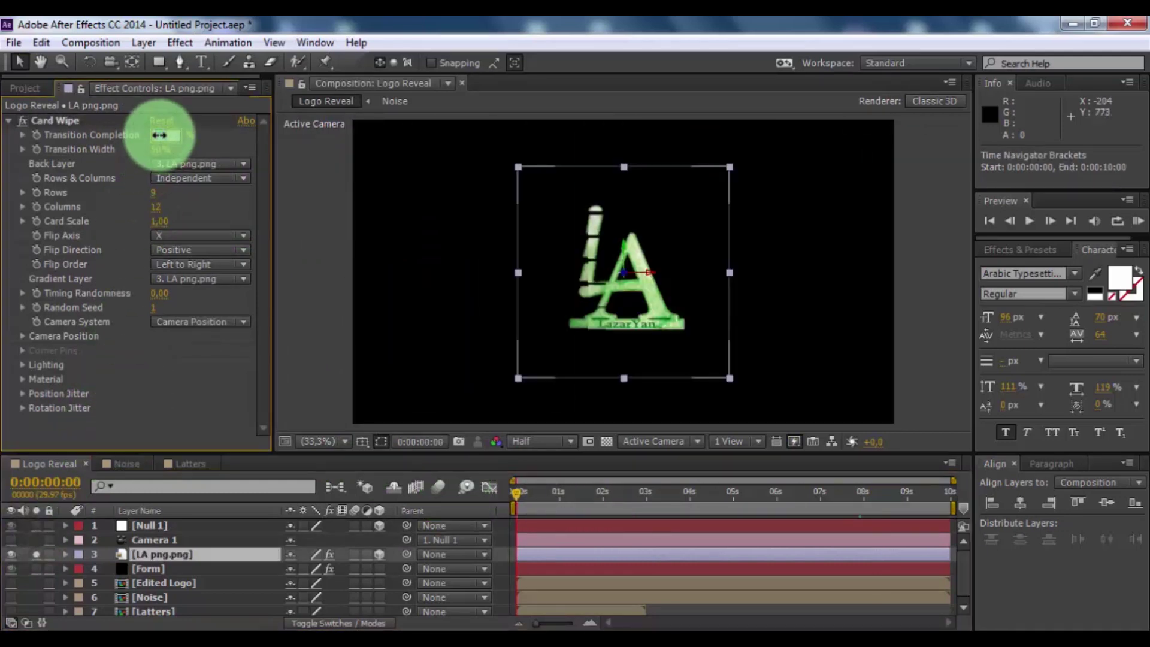
{"action": "type", "text": "75"}
{"action": "key", "text": "Return"}
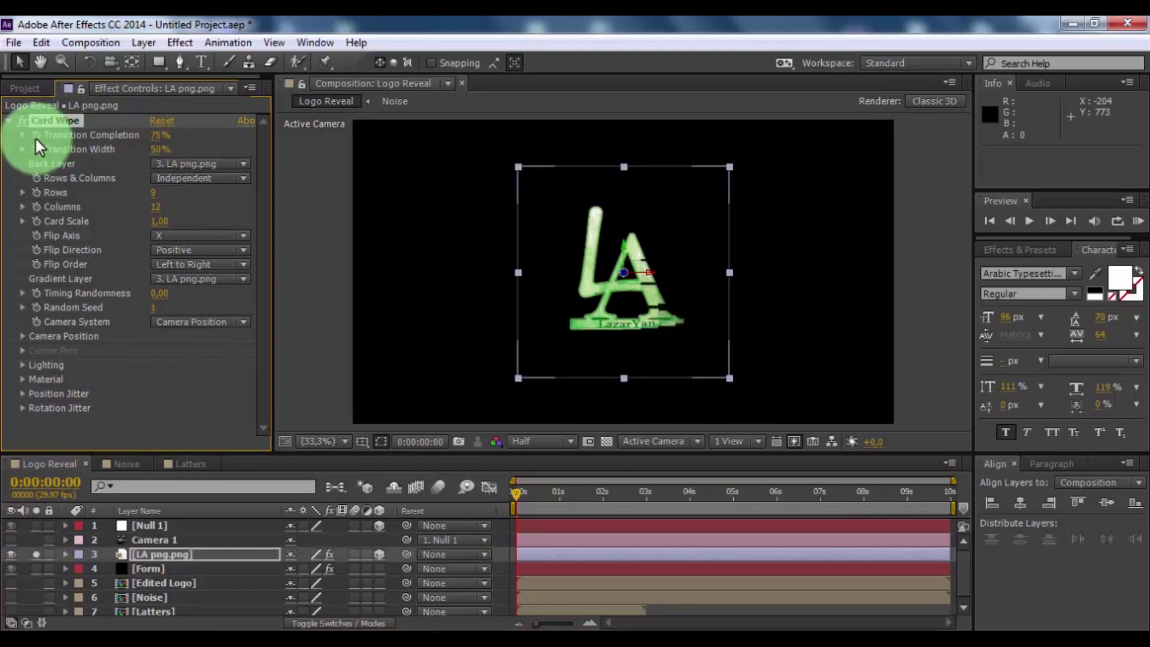
{"action": "left_click", "coordinate": [644, 492]}
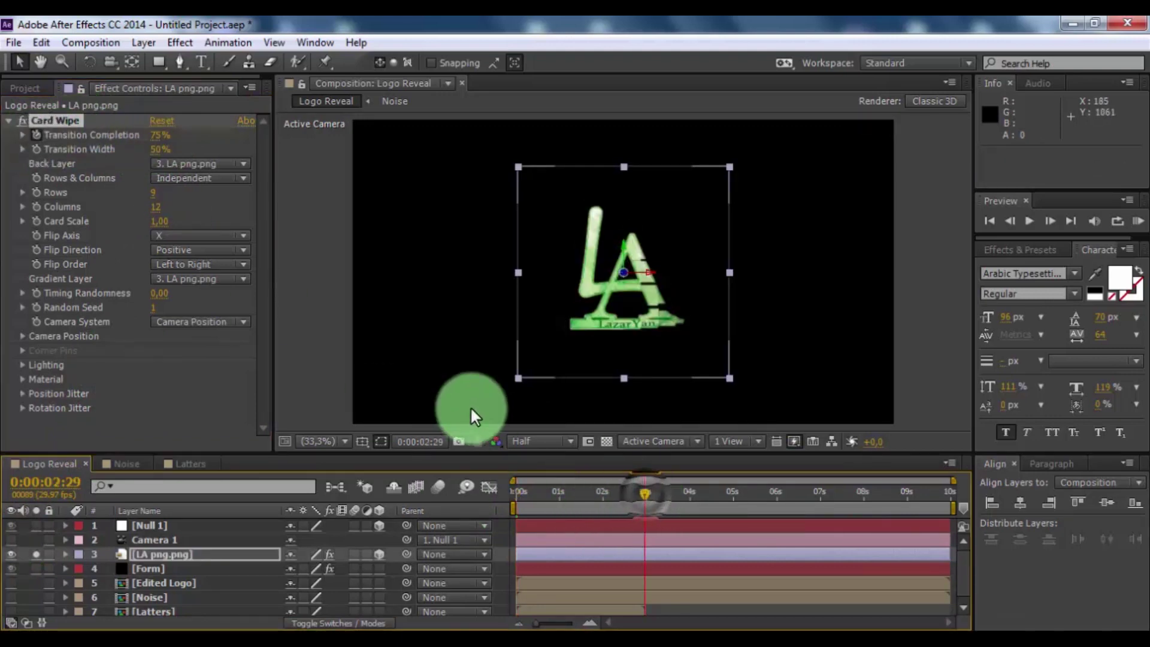
{"action": "left_click", "coordinate": [157, 133]}
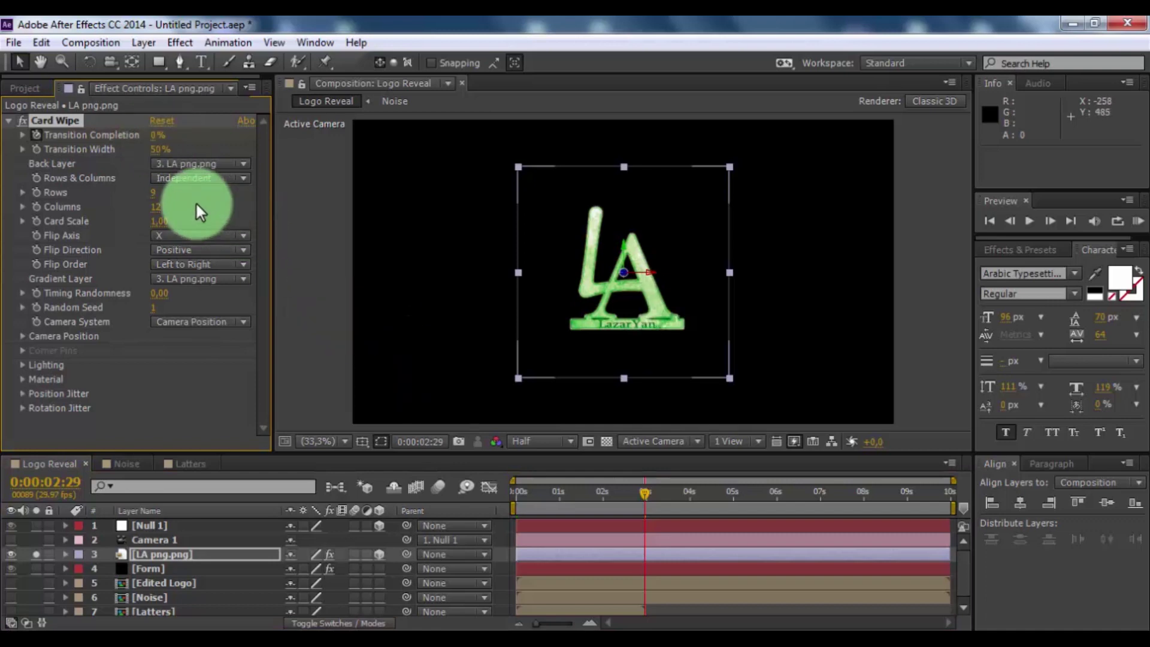
Step: Set Card Wipe's Transition Width to 30% and preview the wipe
{"action": "left_click_drag", "start_coordinate": [537, 487], "coordinate": [472, 483]}
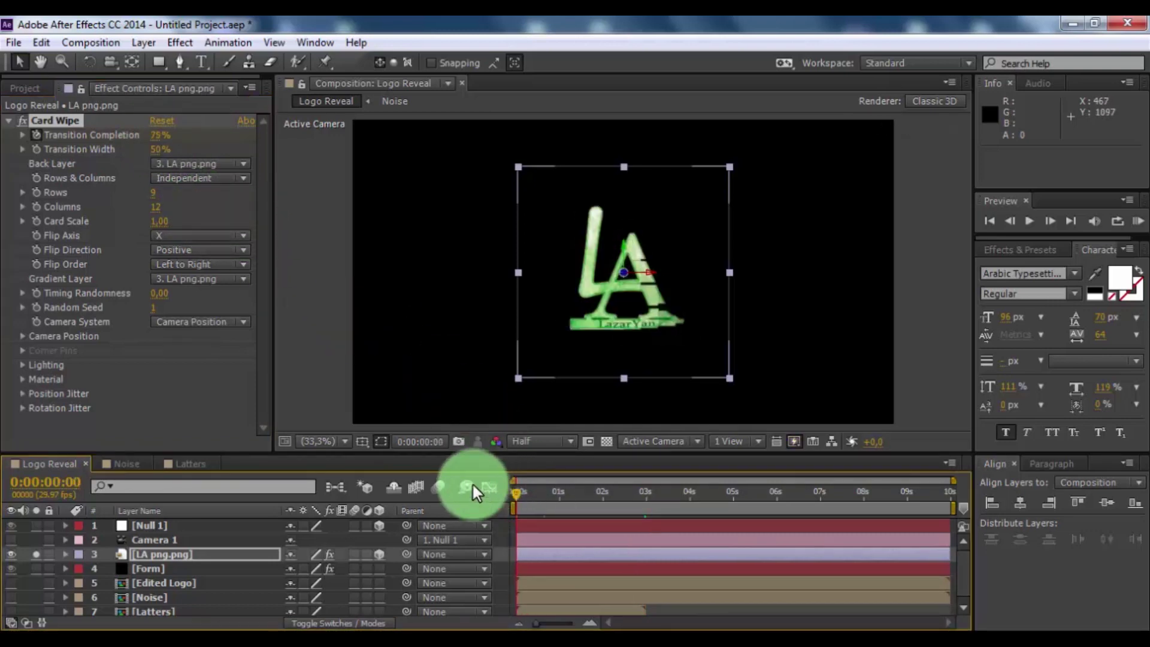
{"action": "left_click", "coordinate": [155, 150]}
{"action": "left_click_drag", "start_coordinate": [155, 149], "coordinate": [147, 153]}
{"action": "left_click", "coordinate": [505, 501]}
{"action": "left_click_drag", "start_coordinate": [505, 502], "coordinate": [557, 501]}
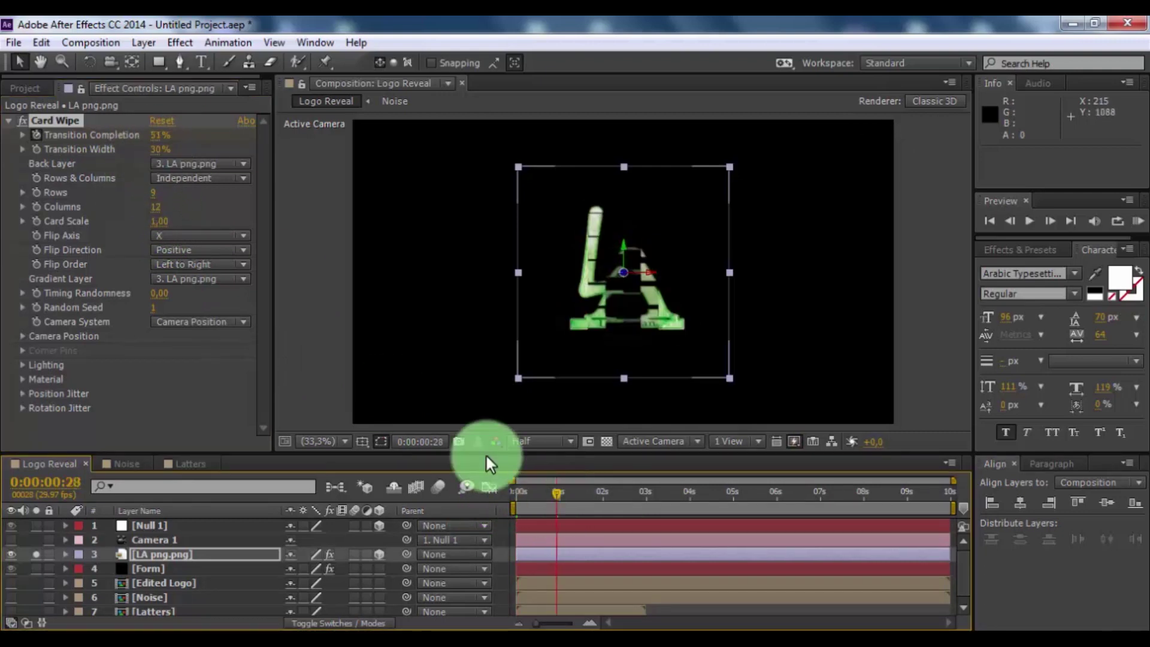
Step: In Card Wipe, set Back Layer to None, Rows to 150 and Columns to 200
{"action": "left_click", "coordinate": [211, 163]}
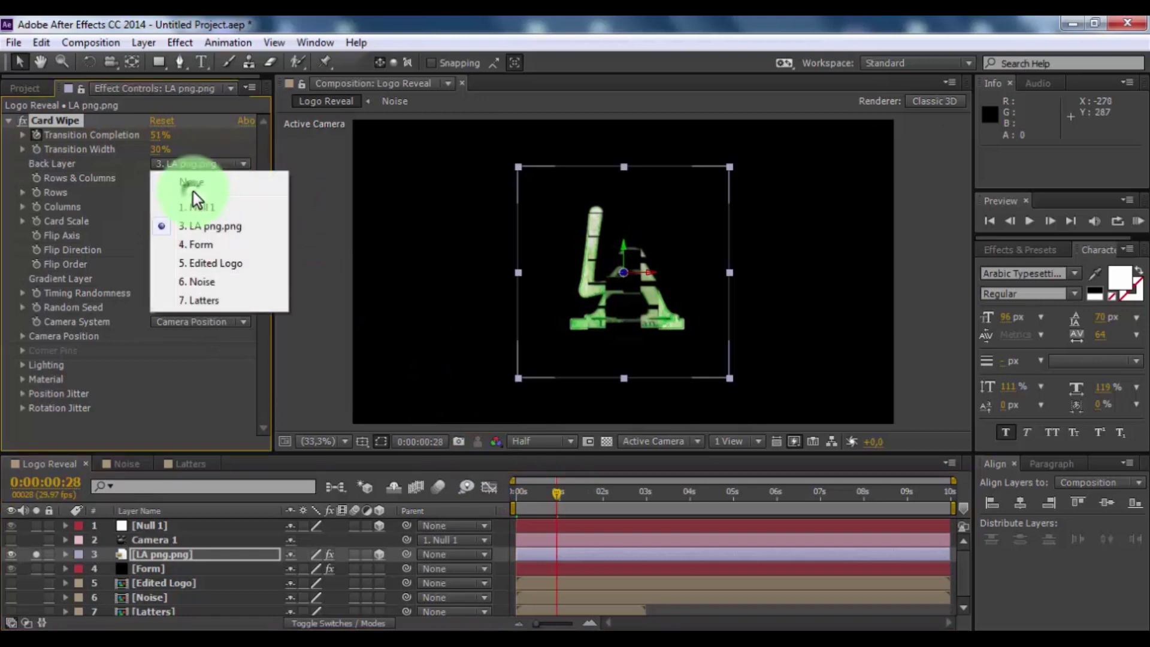
{"action": "left_click", "coordinate": [194, 191]}
{"action": "left_click_drag", "start_coordinate": [153, 194], "coordinate": [132, 195]}
{"action": "type", "text": "150"}
{"action": "key", "text": "Return"}
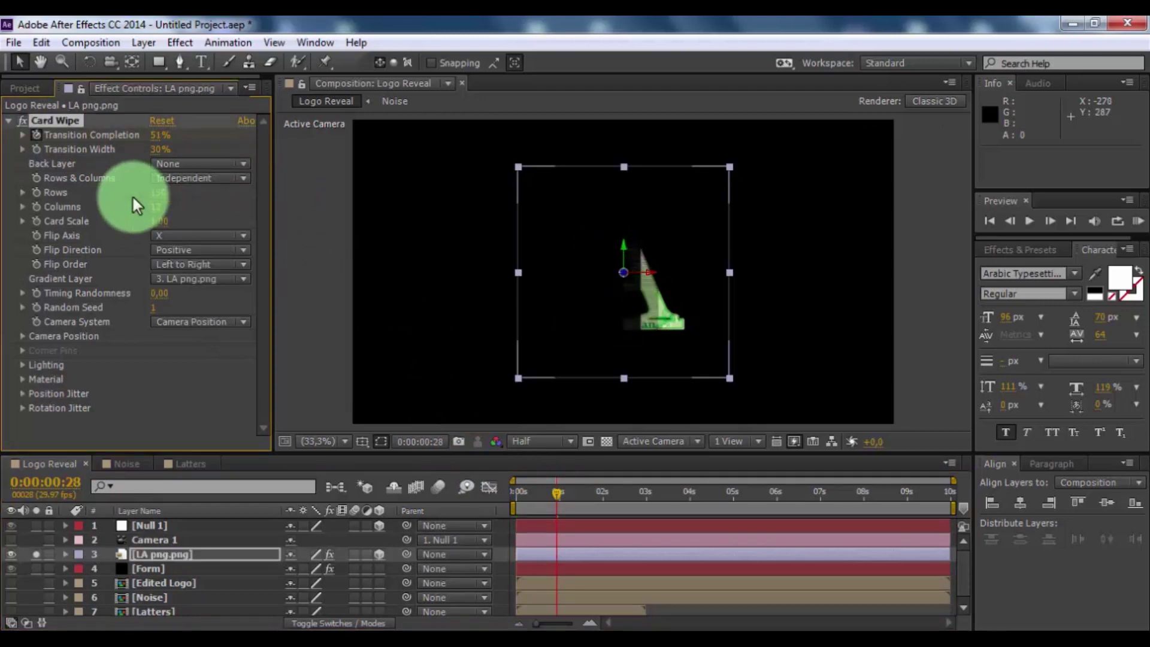
{"action": "left_click", "coordinate": [160, 207]}
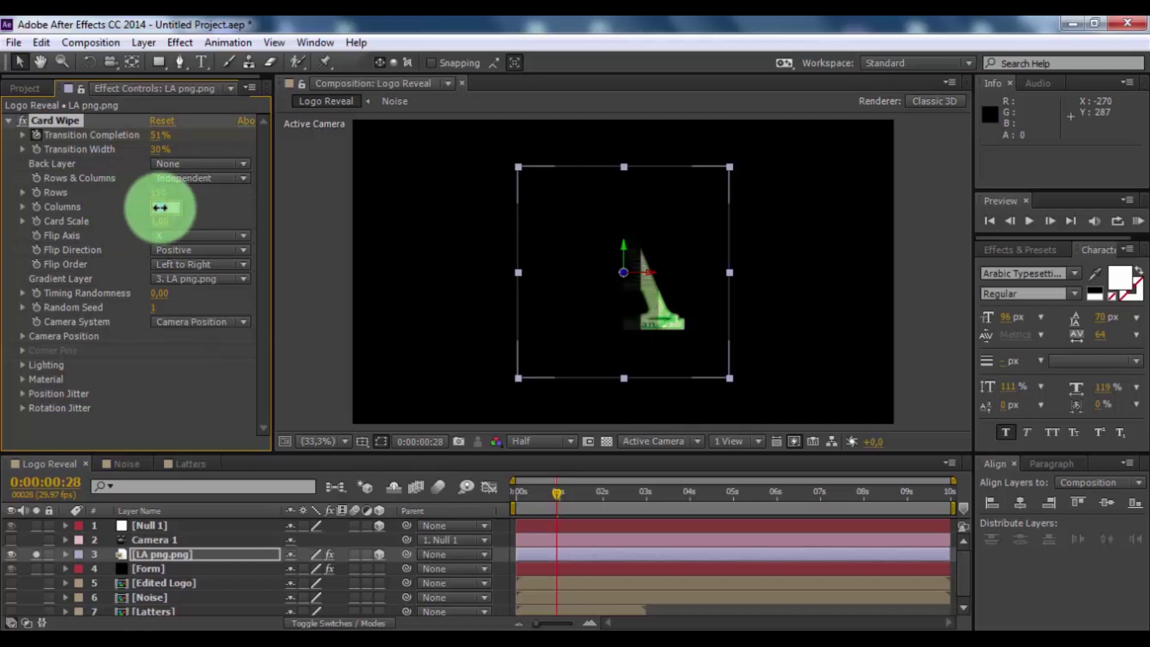
{"action": "type", "text": "200"}
{"action": "key", "text": "Return"}
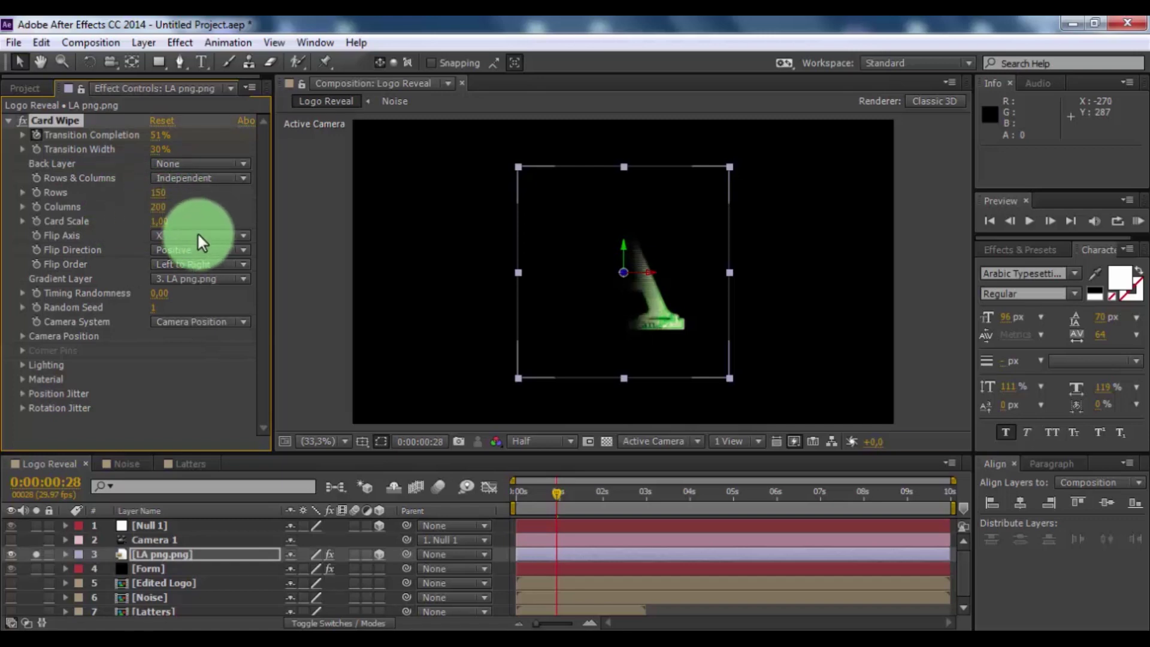
{"action": "left_click", "coordinate": [197, 221]}
Step: Set Flip Axis to Random, Flip Direction to Negative and Flip Order to Right to Left
{"action": "left_click", "coordinate": [190, 234]}
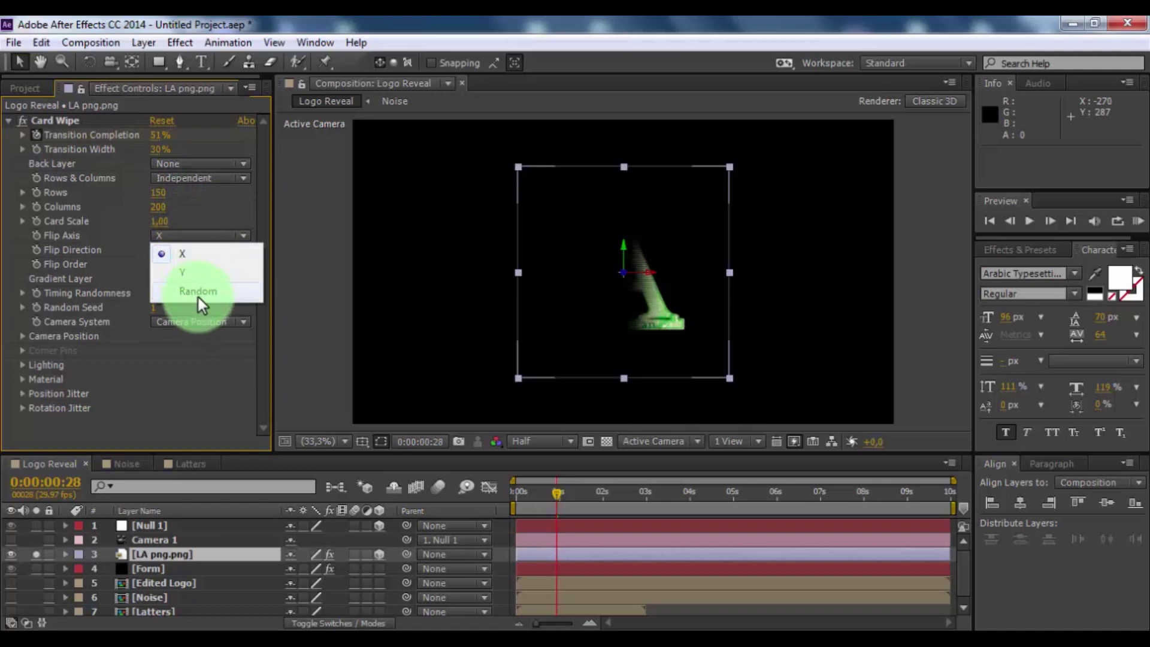
{"action": "left_click", "coordinate": [199, 297]}
{"action": "left_click", "coordinate": [208, 251]}
{"action": "left_click", "coordinate": [210, 290]}
{"action": "scroll", "coordinate": [655, 303], "scroll_direction": "up", "scroll_amount": 3}
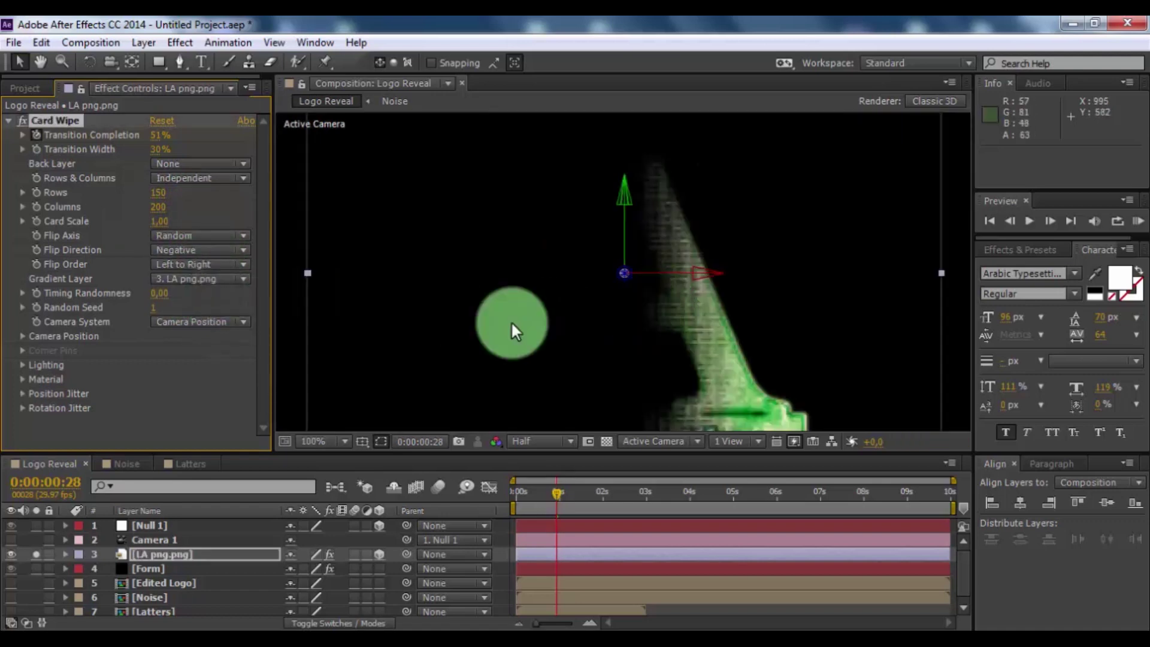
{"action": "left_click", "coordinate": [185, 266]}
{"action": "left_click", "coordinate": [196, 300]}
{"action": "scroll", "coordinate": [564, 289], "scroll_direction": "down", "scroll_amount": 2}
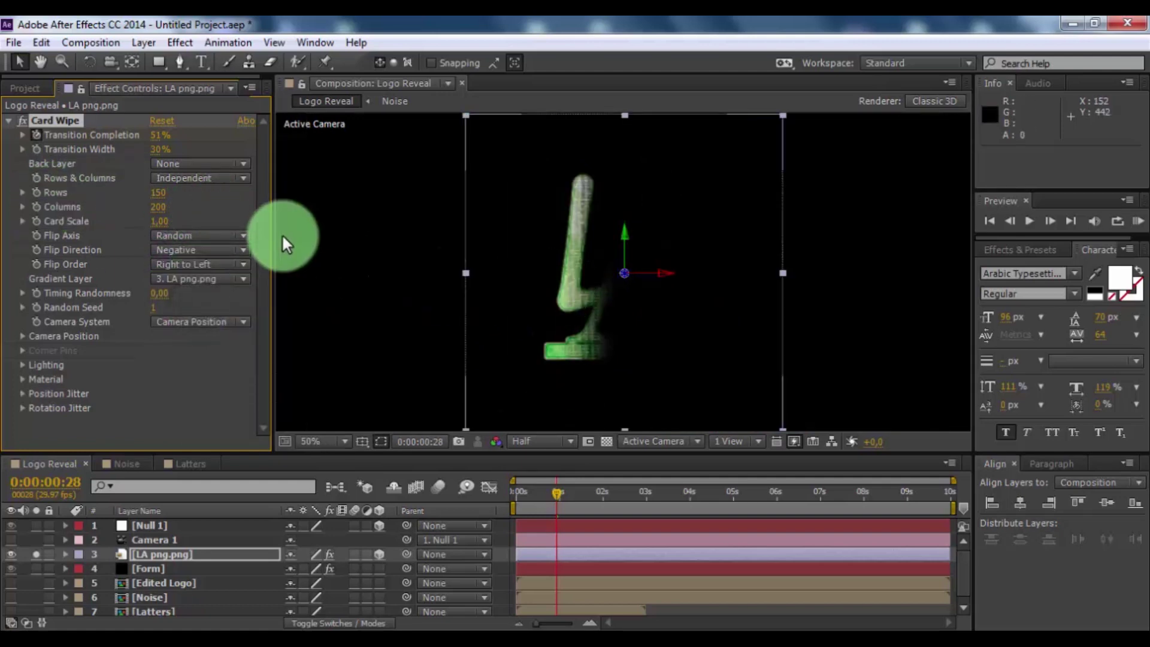
{"action": "left_click", "coordinate": [600, 502]}
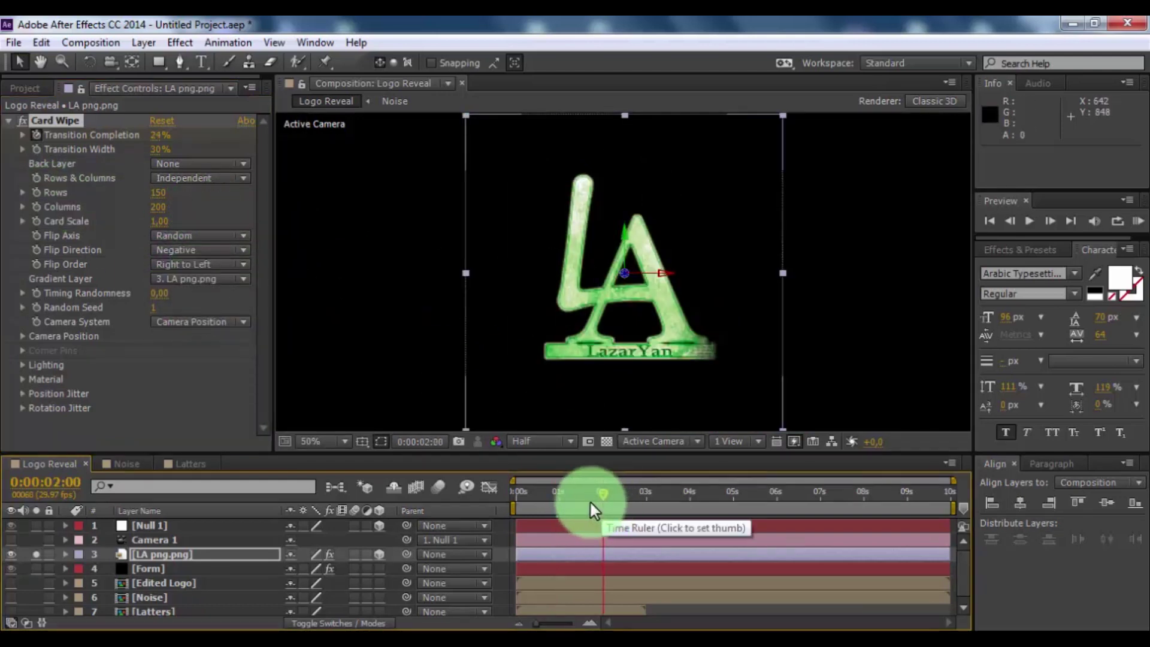
Step: Advance through the reveal and view it through Camera 1, fitted to the viewer
{"action": "left_click", "coordinate": [588, 500]}
{"action": "left_click", "coordinate": [264, 552]}
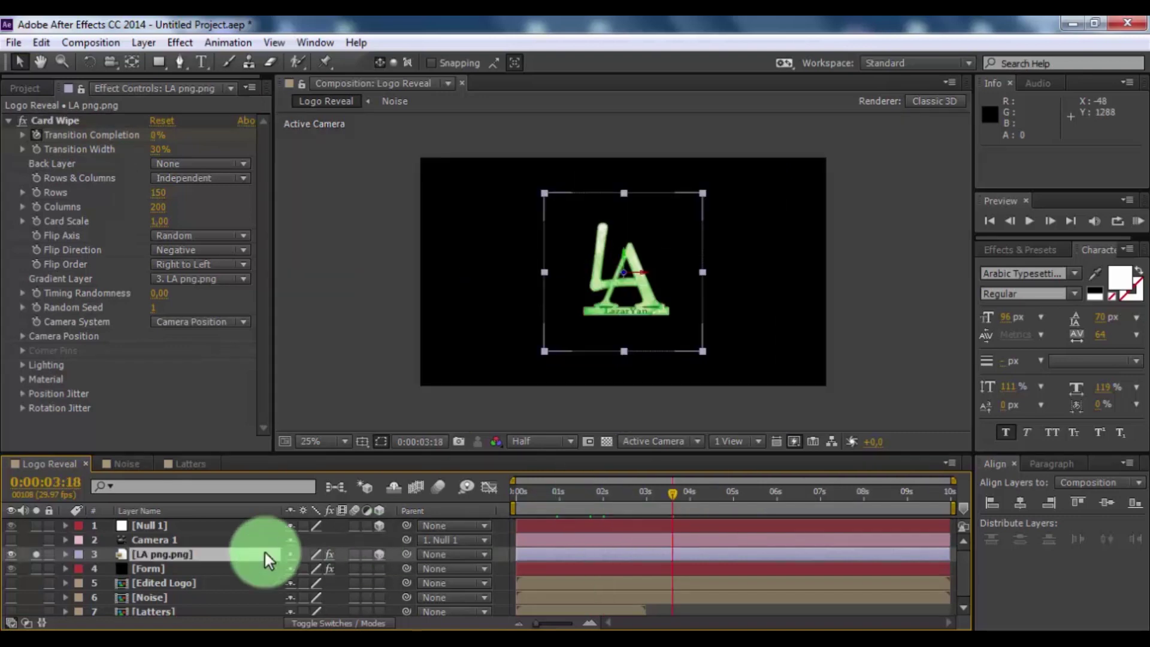
{"action": "left_click", "coordinate": [38, 552]}
{"action": "left_click", "coordinate": [10, 540]}
{"action": "key", "text": "period"}
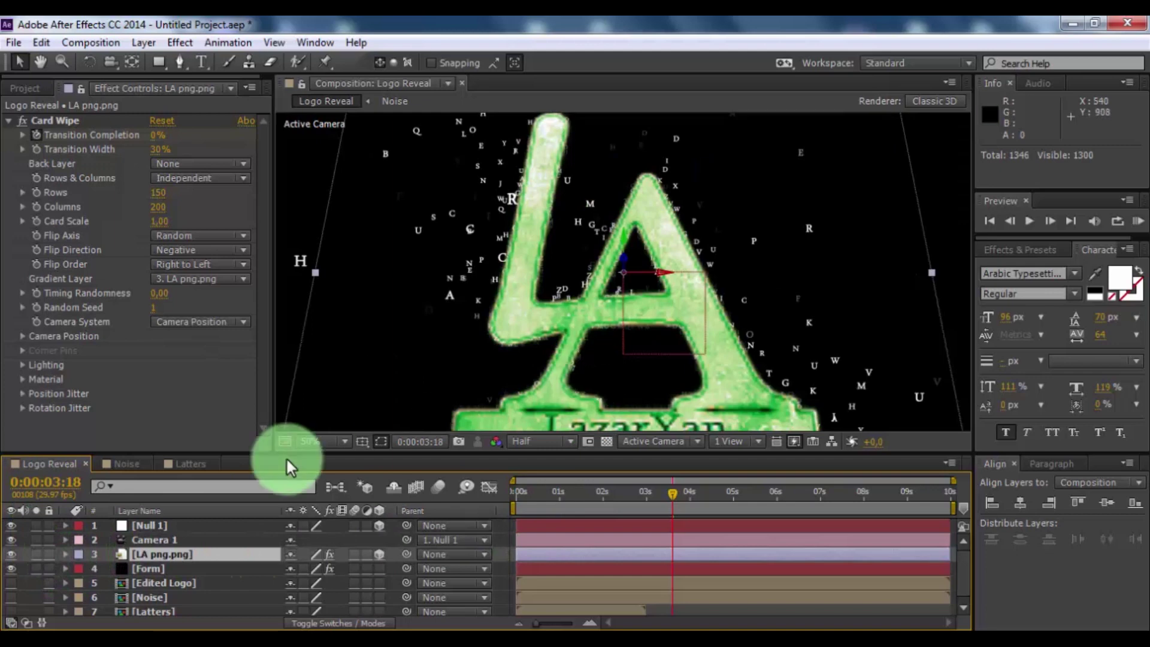
{"action": "left_click", "coordinate": [335, 440]}
{"action": "left_click", "coordinate": [342, 136]}
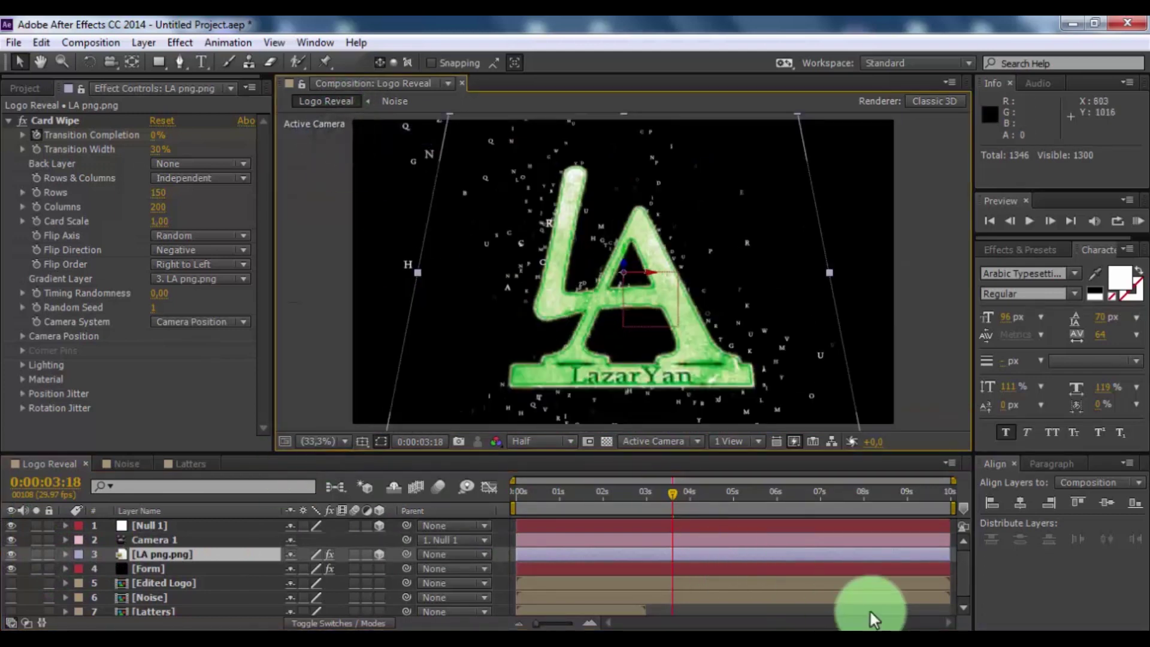
Step: Hide the logo layer, return to 0:00:05:03 and select the LA png.png layer
{"action": "left_click", "coordinate": [768, 484]}
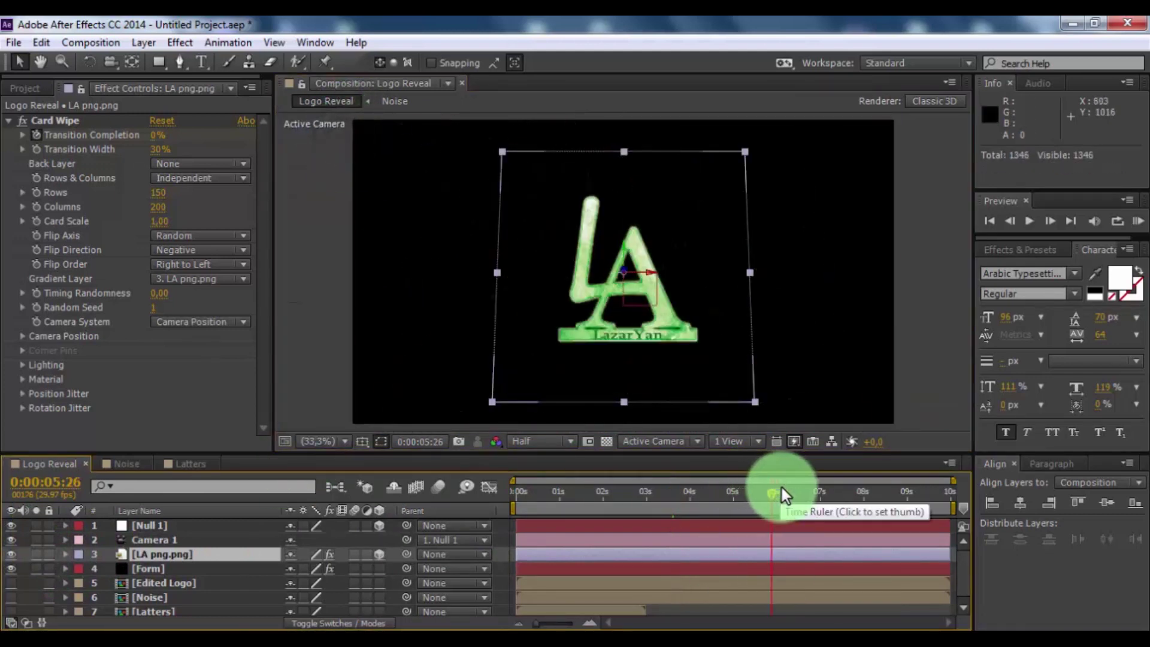
{"action": "left_click", "coordinate": [20, 554]}
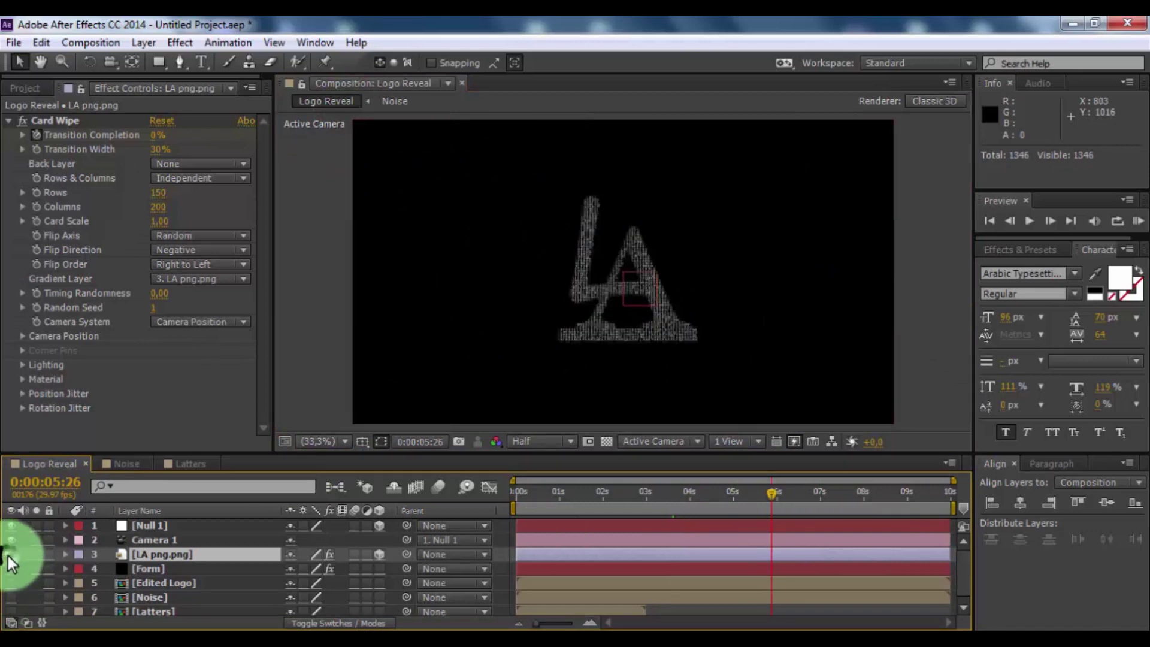
{"action": "left_click", "coordinate": [752, 497]}
{"action": "left_click_drag", "start_coordinate": [752, 498], "coordinate": [738, 496]}
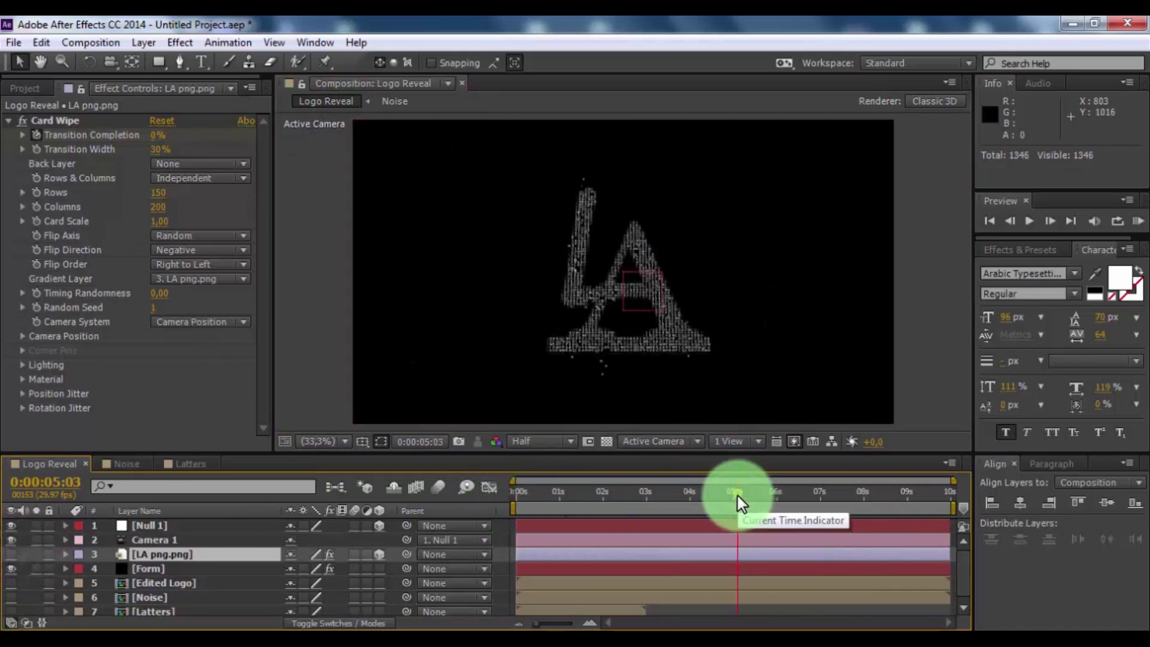
{"action": "left_click", "coordinate": [546, 586]}
{"action": "left_click", "coordinate": [552, 554]}
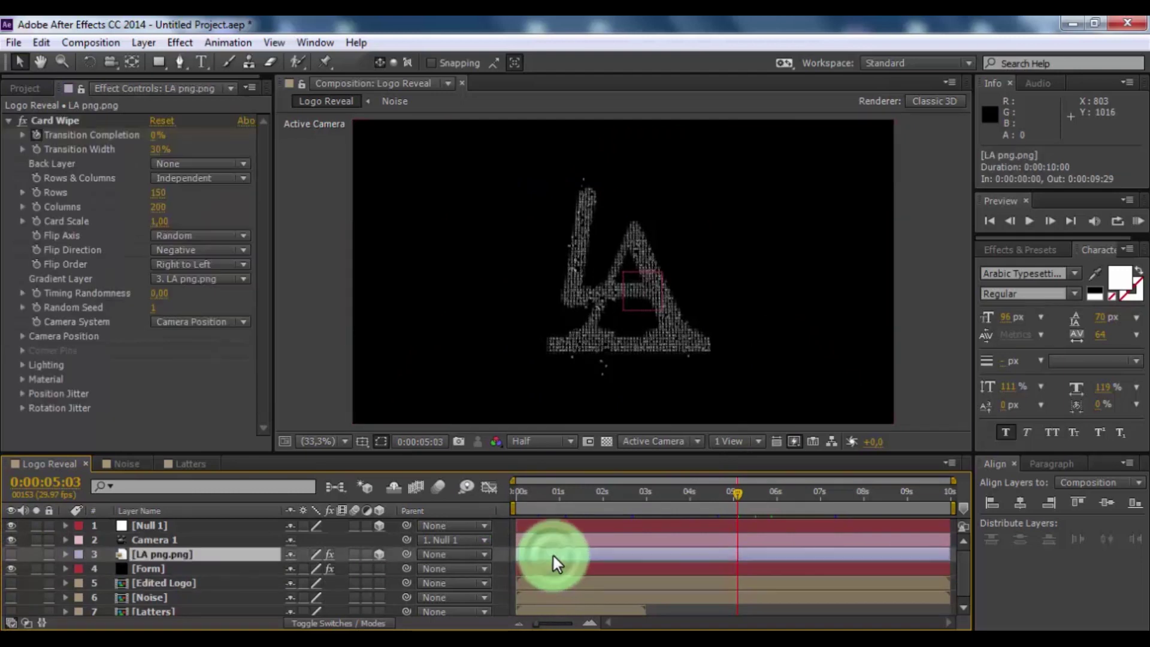
Step: Pre-compose LA png.png into a composition named 'Logo' and make it visible again
{"action": "right_click", "coordinate": [553, 556]}
{"action": "left_click", "coordinate": [604, 544]}
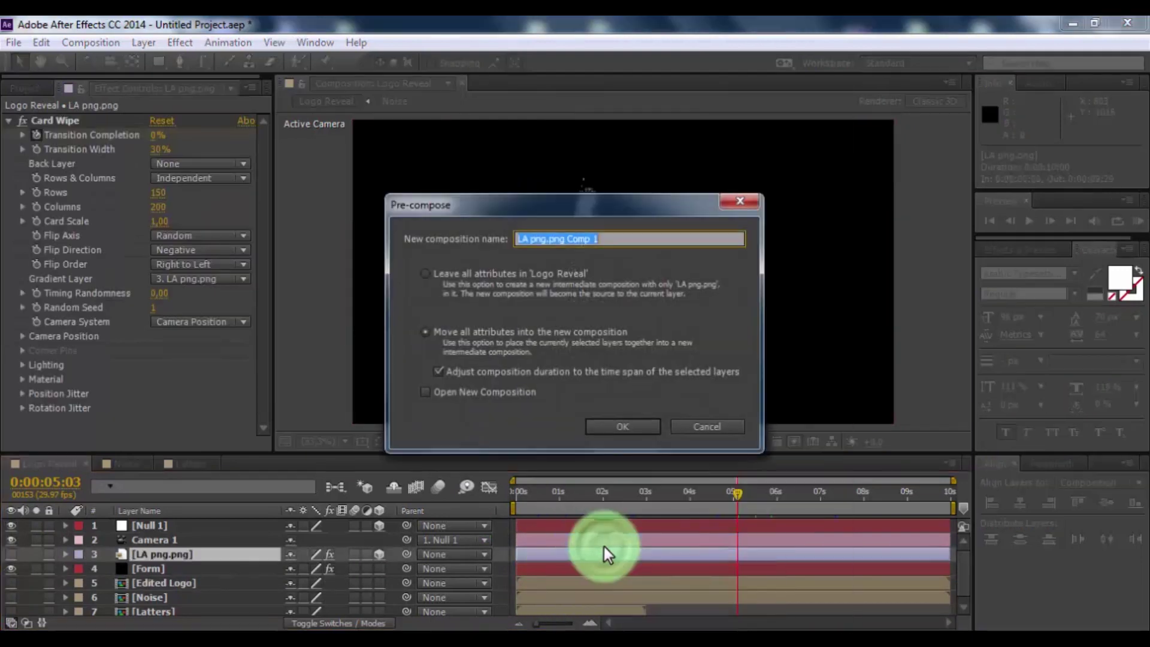
{"action": "type", "text": "Logo"}
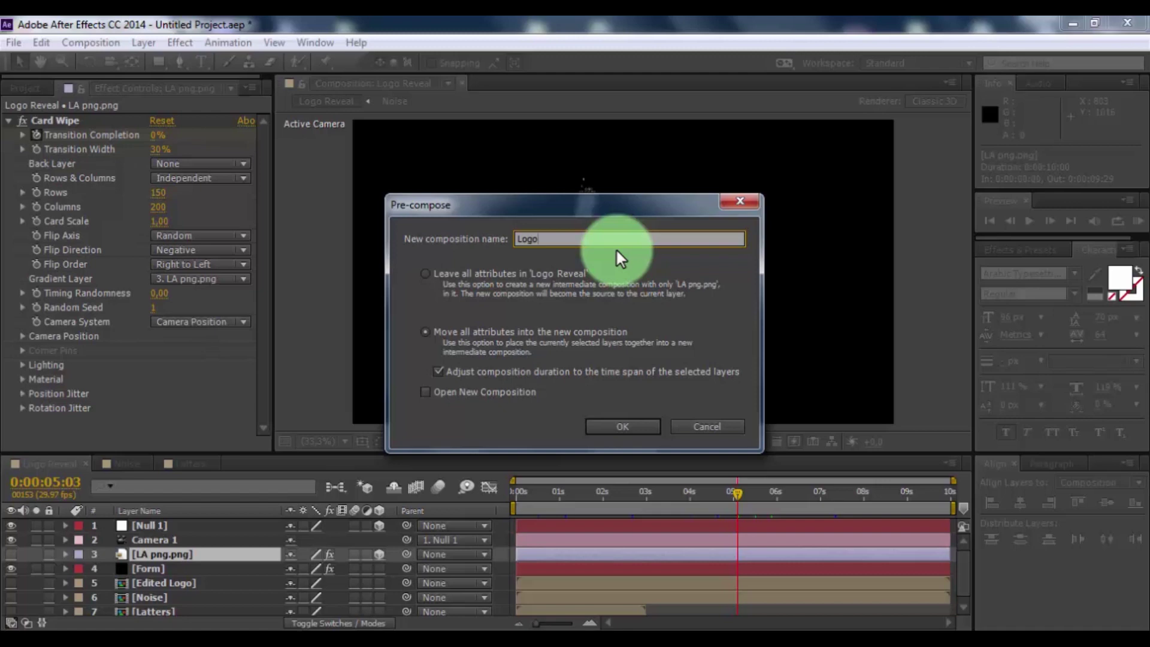
{"action": "left_click", "coordinate": [630, 425]}
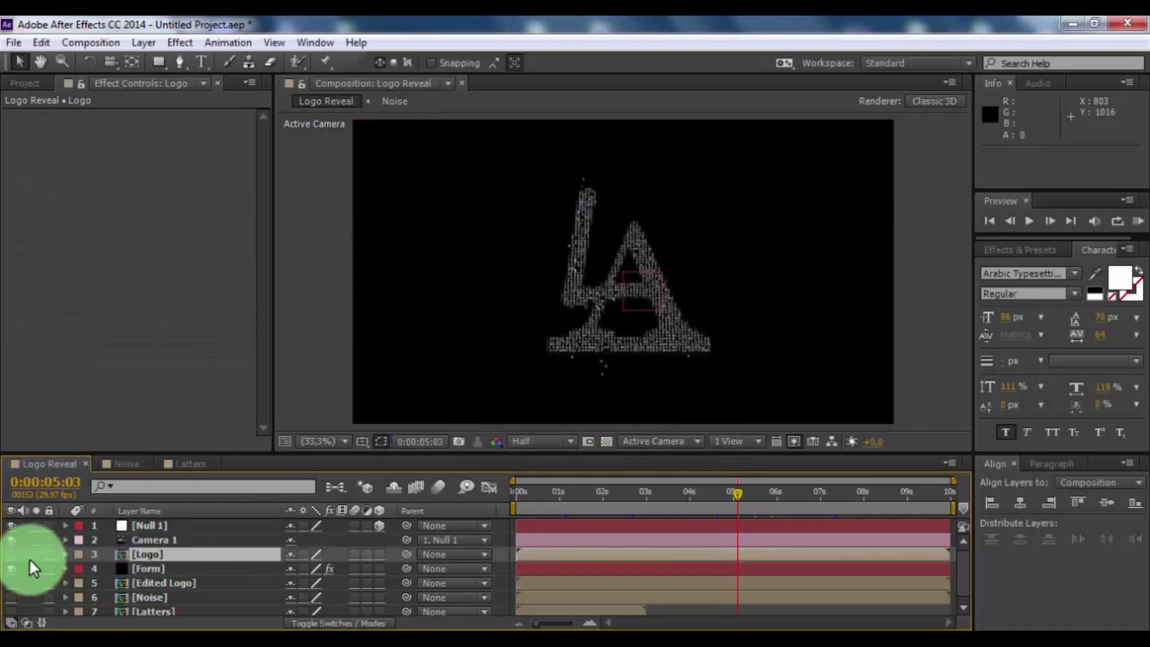
{"action": "left_click", "coordinate": [11, 554]}
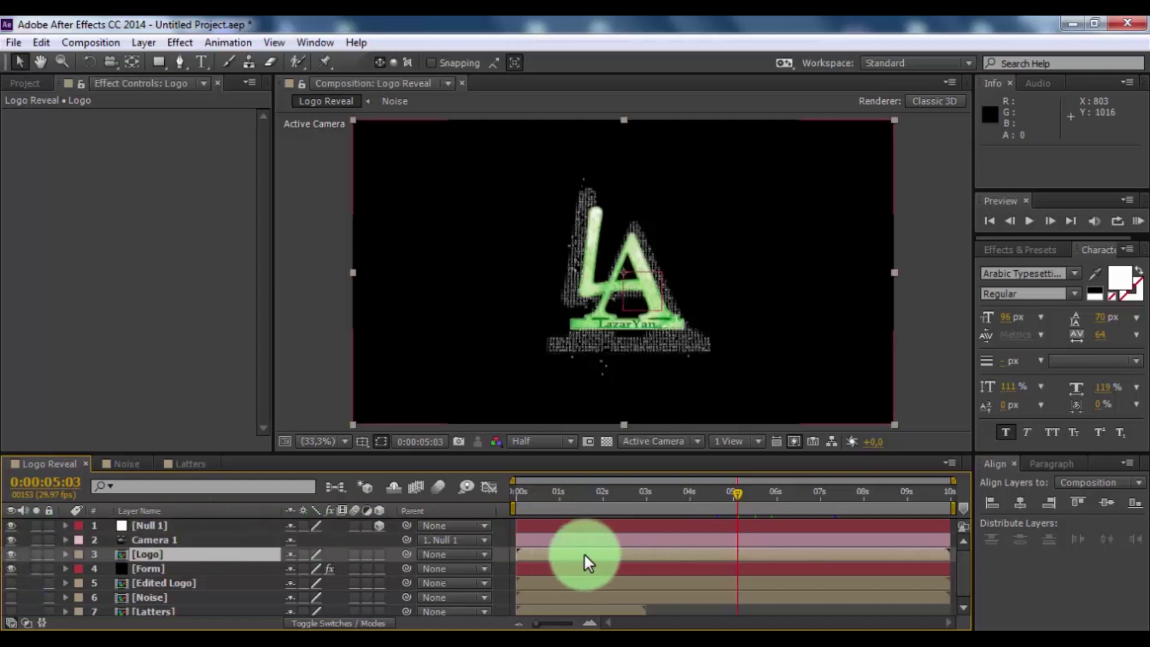
Step: Make the Logo layer 3D and shift it to start at about 0:00:04:25
{"action": "left_click", "coordinate": [379, 554]}
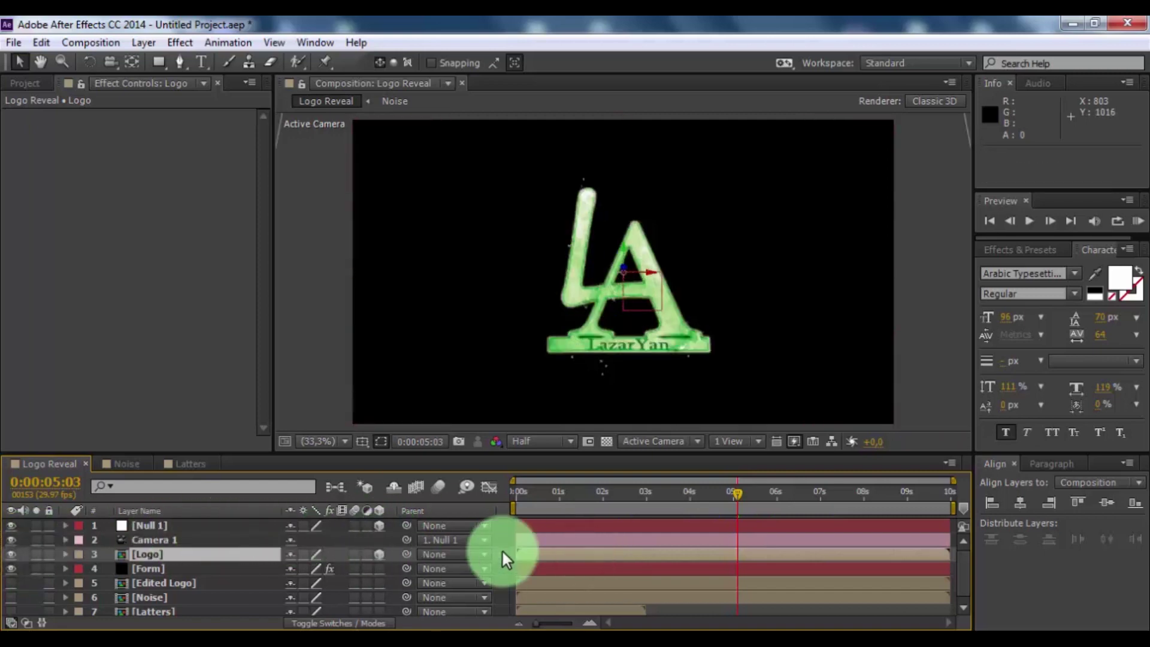
{"action": "left_click_drag", "start_coordinate": [555, 558], "coordinate": [776, 567]}
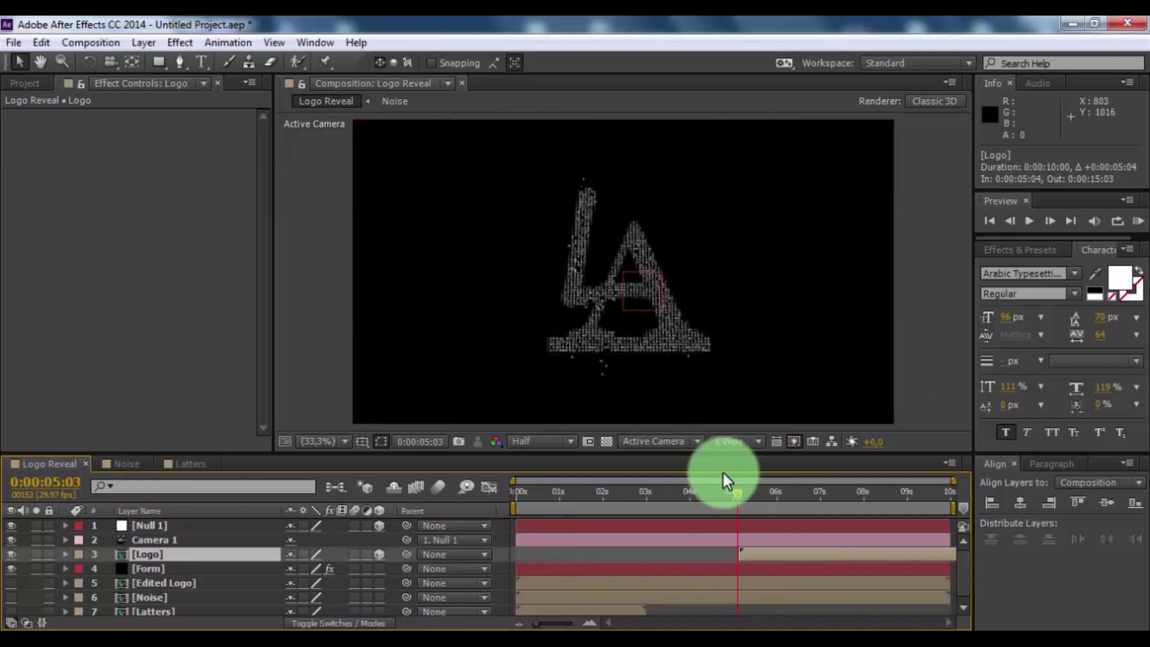
{"action": "left_click", "coordinate": [745, 501]}
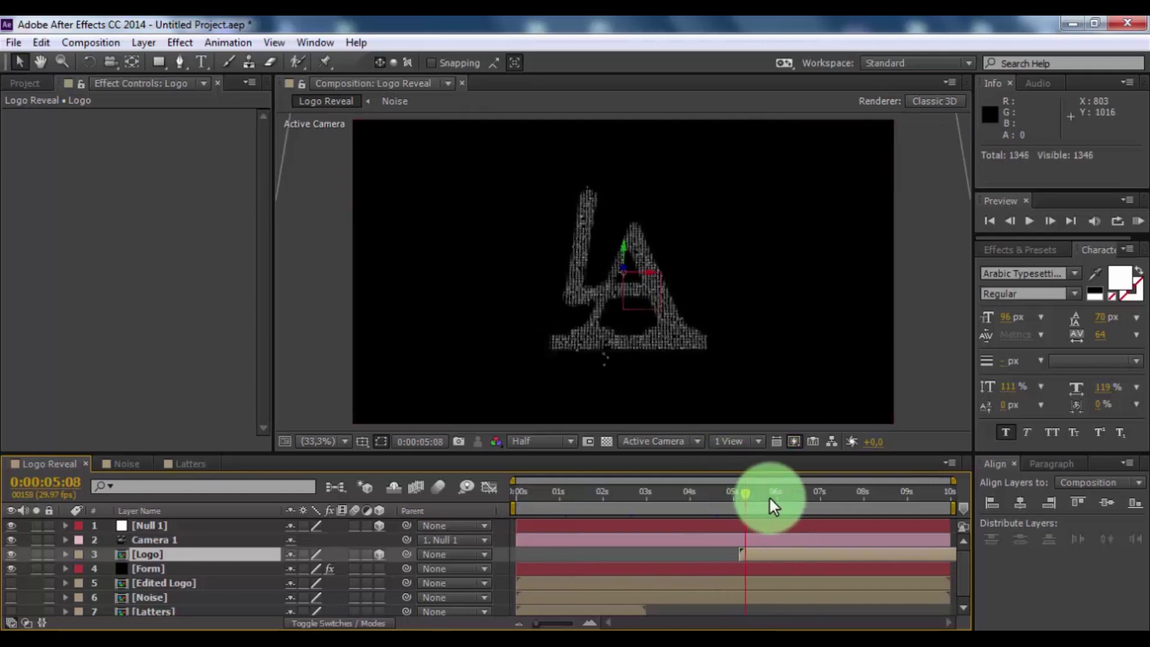
{"action": "mouse_move", "coordinate": [770, 500]}
{"action": "left_mouse_down"}
{"action": "mouse_move", "coordinate": [808, 497]}
{"action": "mouse_move", "coordinate": [755, 498]}
{"action": "left_mouse_up"}
{"action": "left_click_drag", "start_coordinate": [758, 555], "coordinate": [745, 556]}
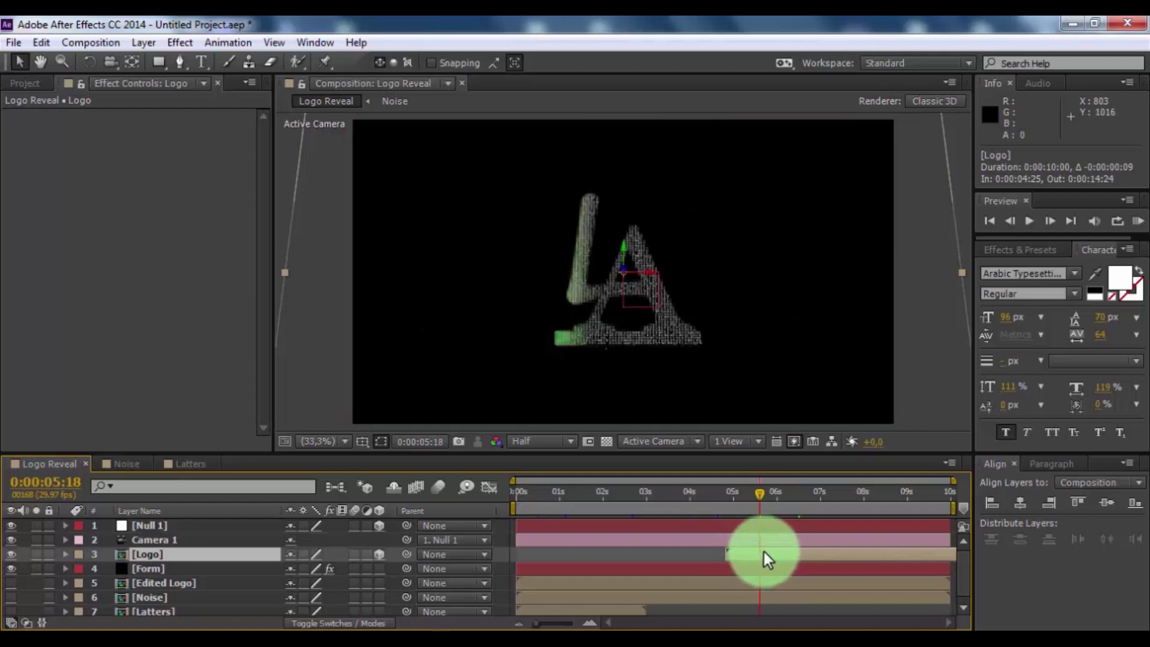
{"action": "left_click", "coordinate": [773, 496]}
{"action": "left_click_drag", "start_coordinate": [812, 493], "coordinate": [910, 495]}
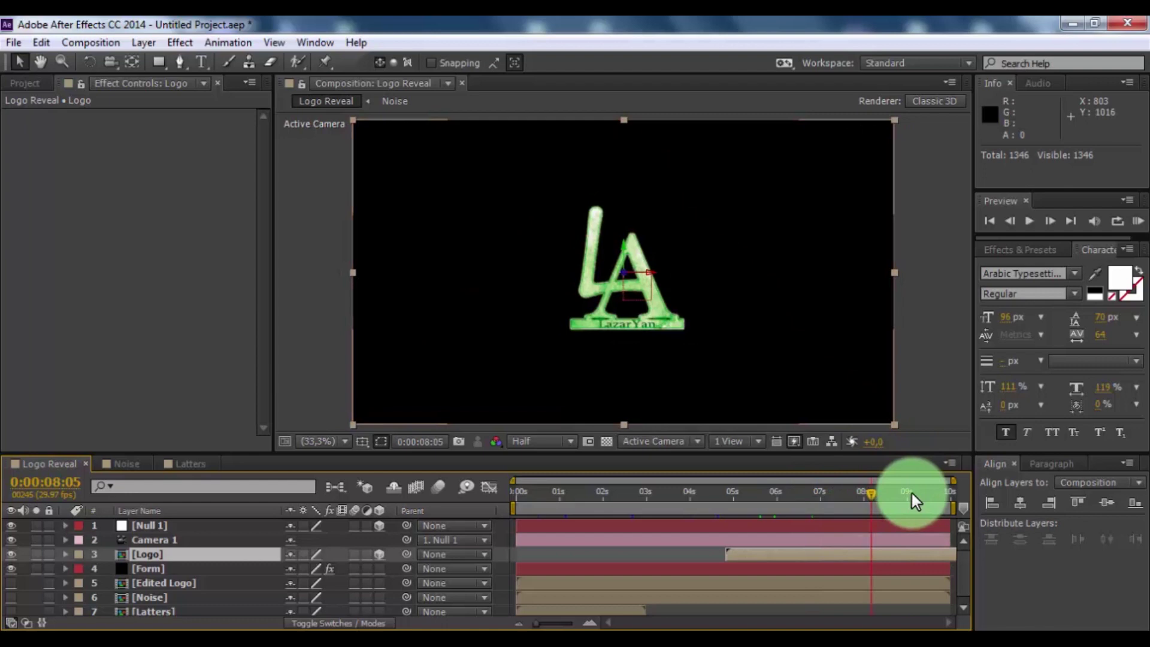
Step: Pre-compose all layers into 'Logo Animate' and duplicate that precomp layer
{"action": "left_click", "coordinate": [580, 559]}
{"action": "key", "text": "ctrl+a"}
{"action": "left_click", "coordinate": [177, 570]}
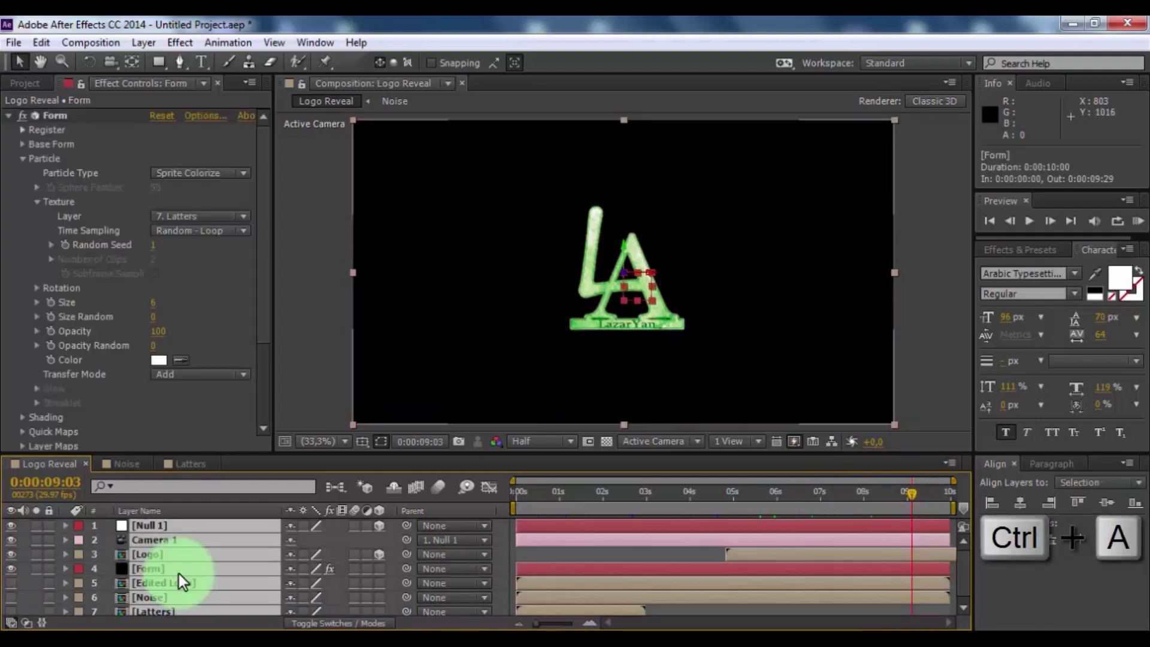
{"action": "right_click", "coordinate": [179, 574]}
{"action": "left_click", "coordinate": [260, 476]}
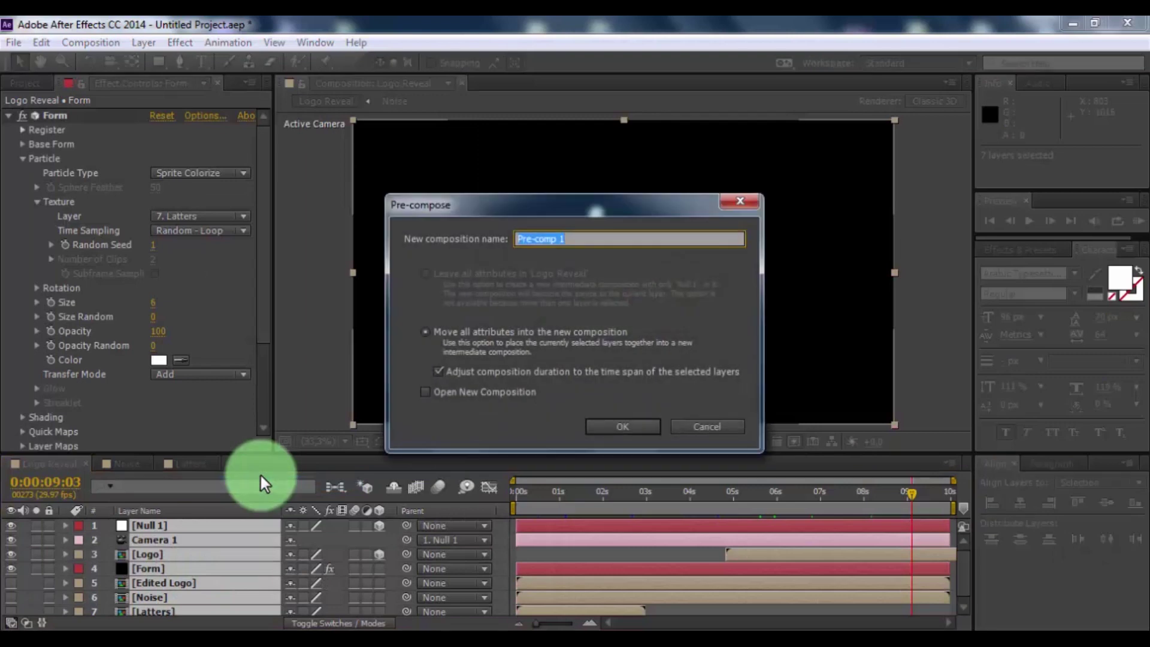
{"action": "type", "text": "Logo Animate"}
{"action": "left_click", "coordinate": [633, 426]}
{"action": "left_click", "coordinate": [267, 566]}
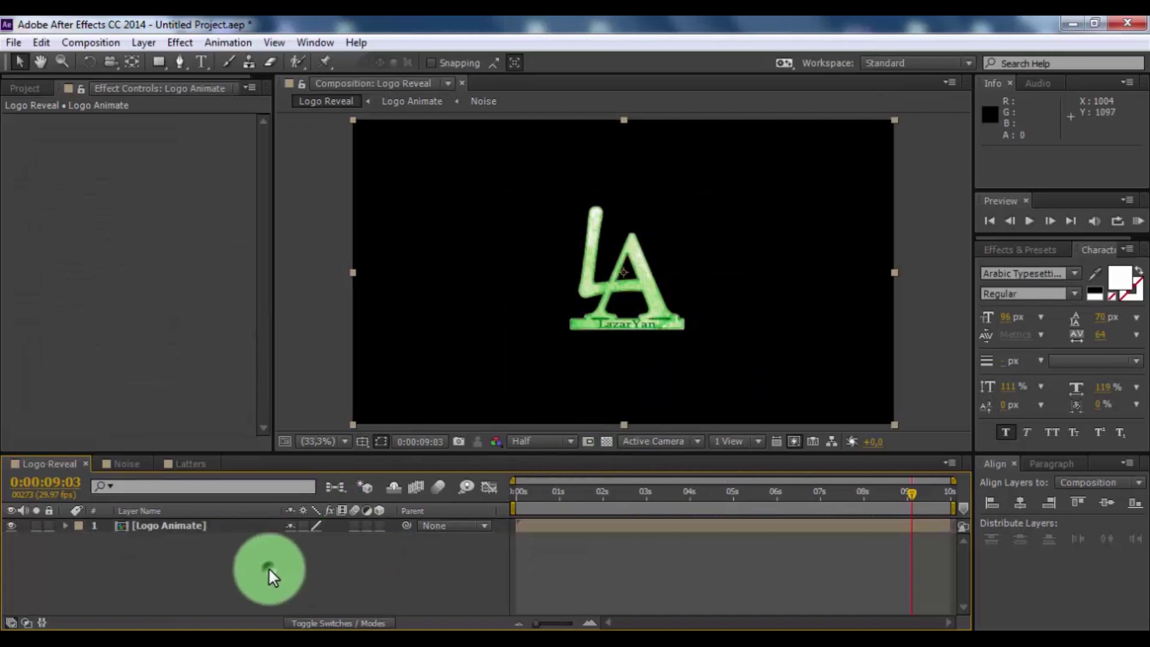
{"action": "left_click", "coordinate": [146, 528]}
{"action": "key", "text": "ctrl+d"}
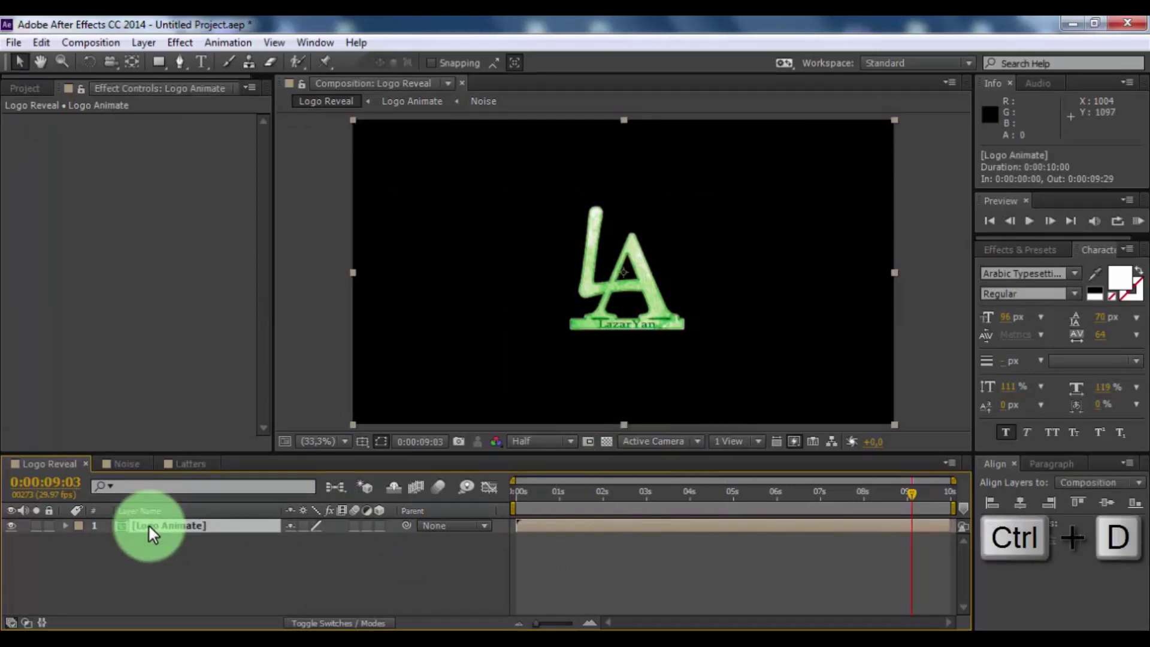
Step: Apply CC Radial Fast Blur to the second Logo Animate layer
{"action": "left_click", "coordinate": [599, 500]}
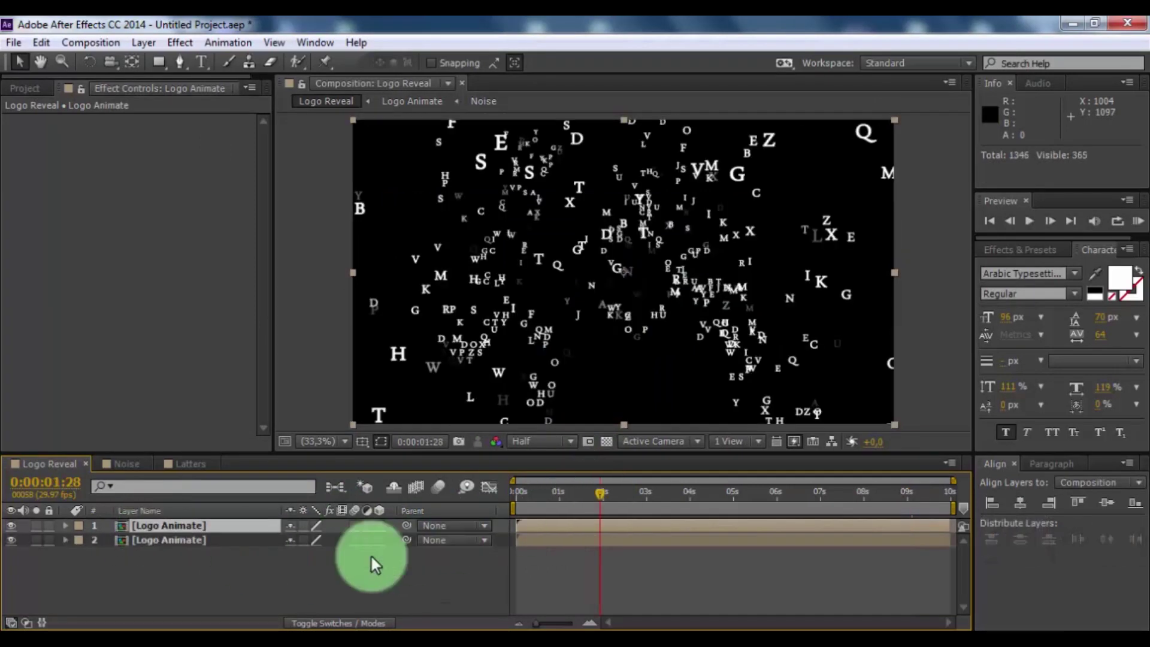
{"action": "left_click", "coordinate": [230, 577]}
{"action": "left_click", "coordinate": [179, 526]}
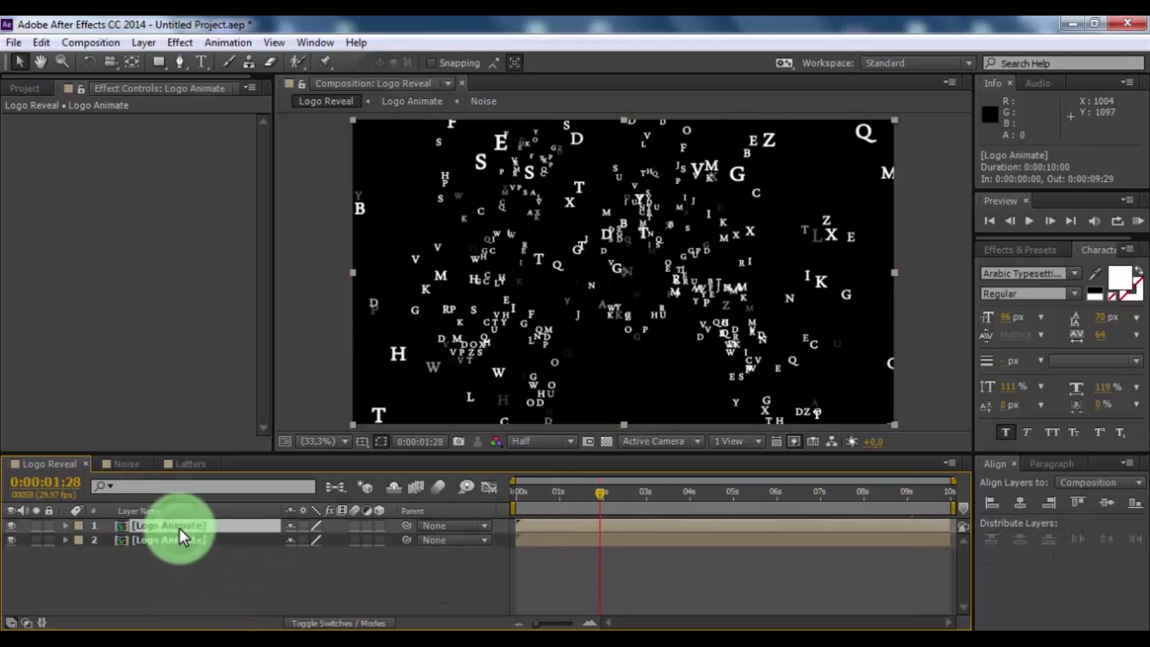
{"action": "left_click", "coordinate": [176, 543]}
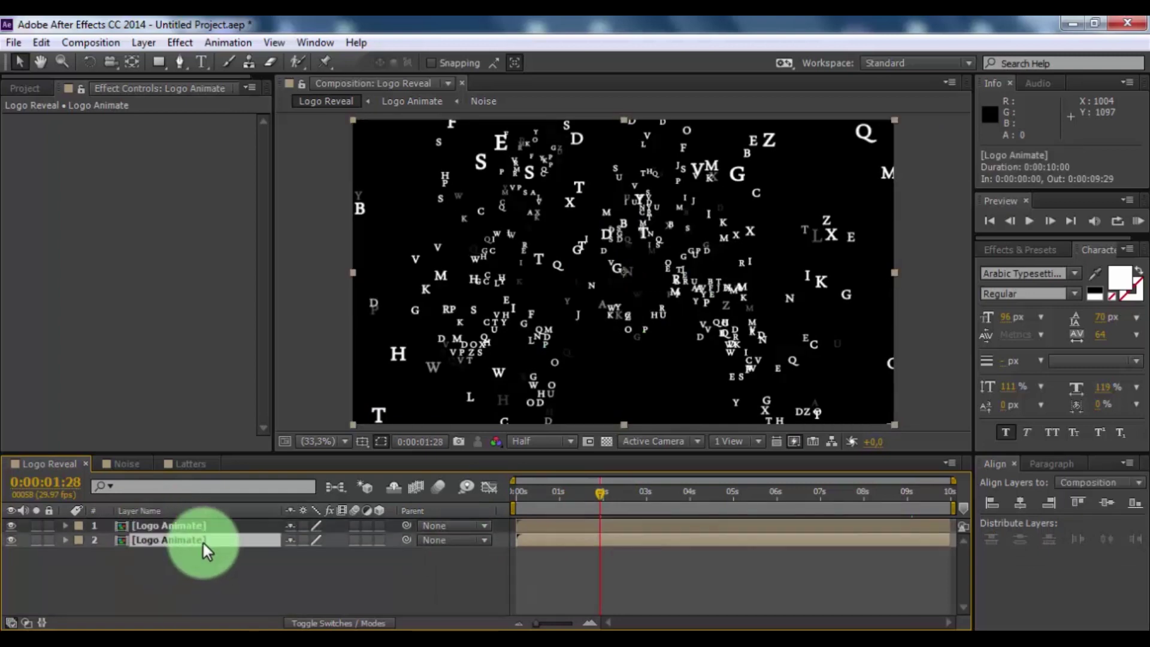
{"action": "left_click", "coordinate": [1045, 249]}
{"action": "left_click", "coordinate": [1035, 267]}
{"action": "type", "text": "cc ra"}
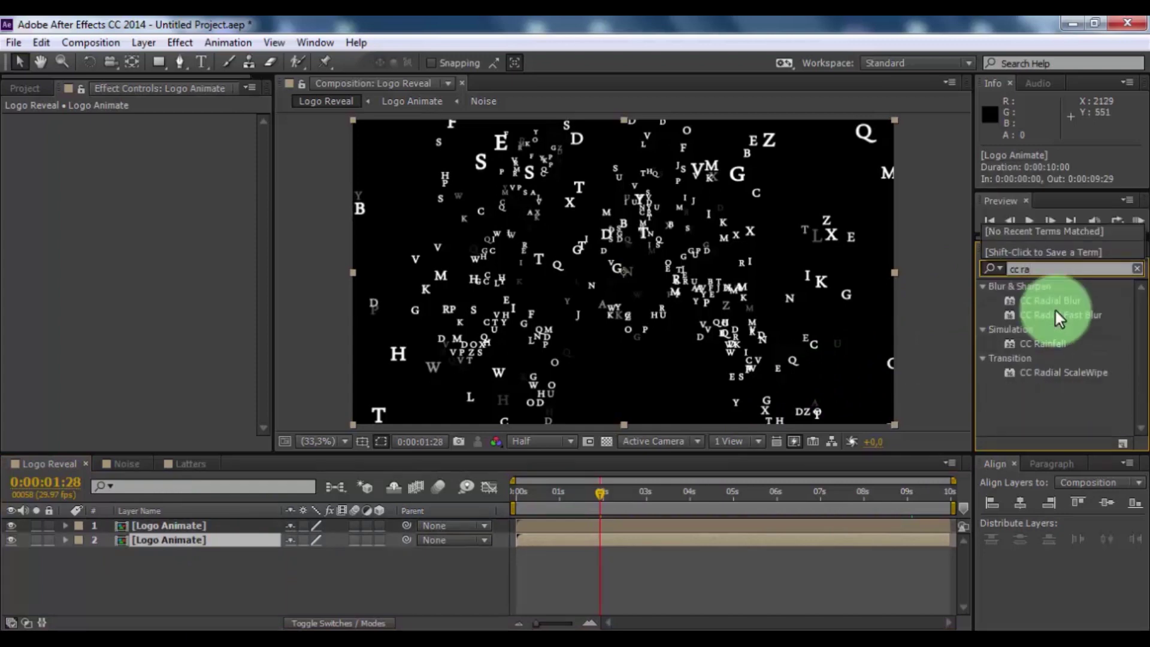
{"action": "type", "text": "dial"}
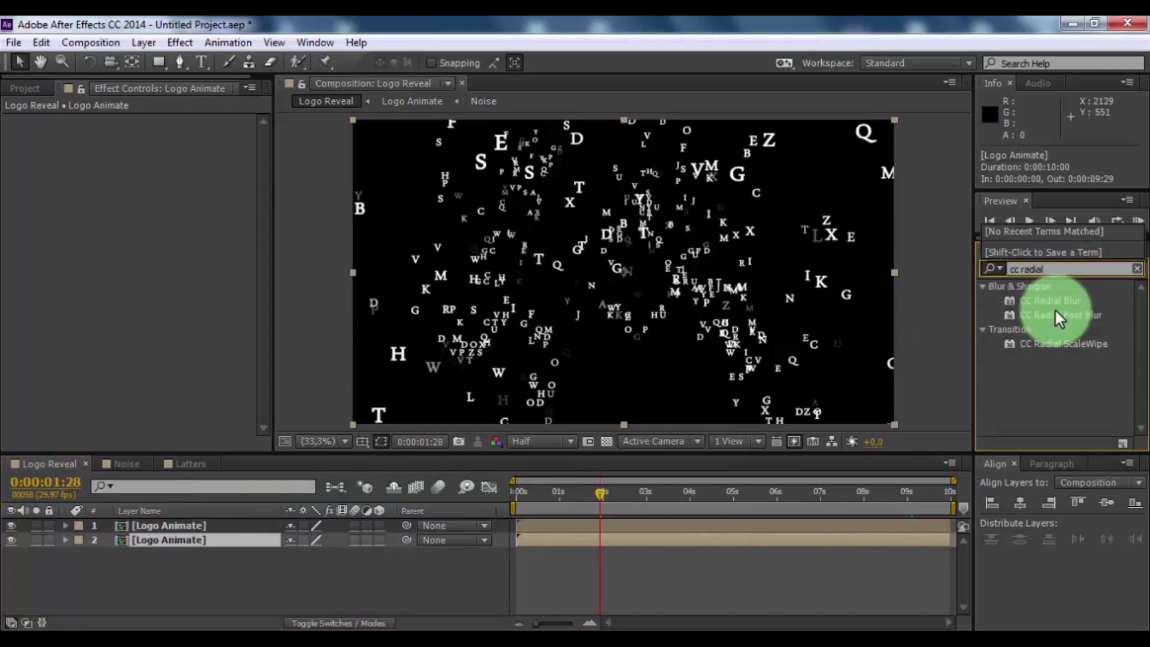
{"action": "left_click_drag", "start_coordinate": [1055, 312], "coordinate": [232, 542]}
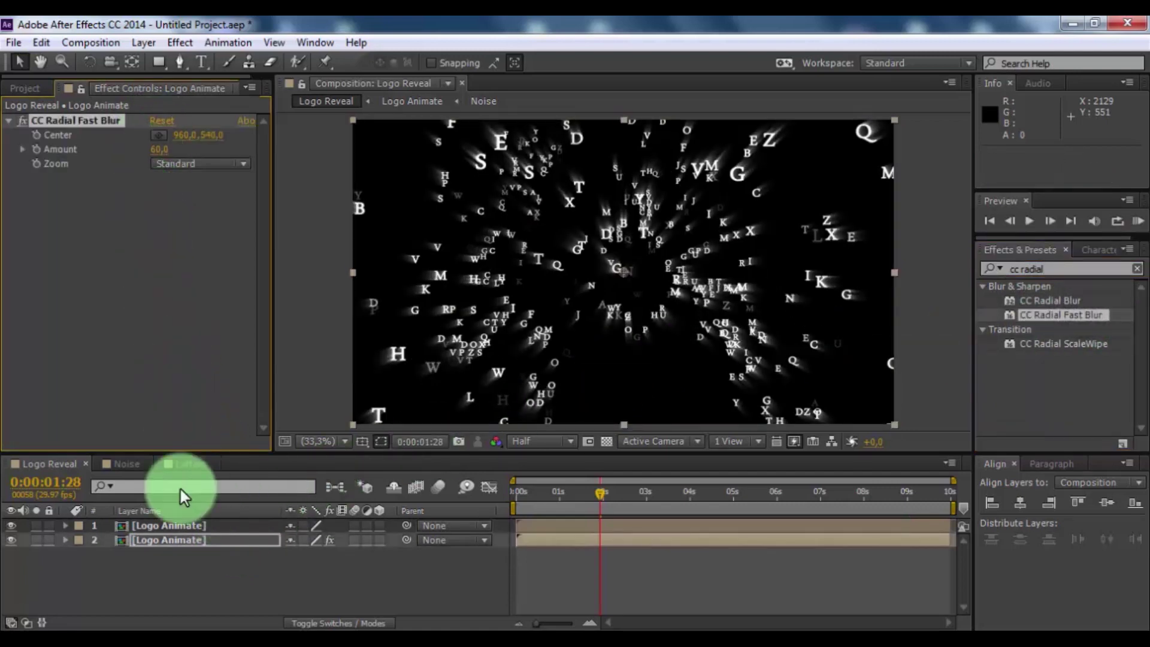
Step: Inside Logo Animate, change the Form particle colour to dark green #246C24
{"action": "left_click", "coordinate": [174, 562]}
{"action": "double_click", "coordinate": [161, 531]}
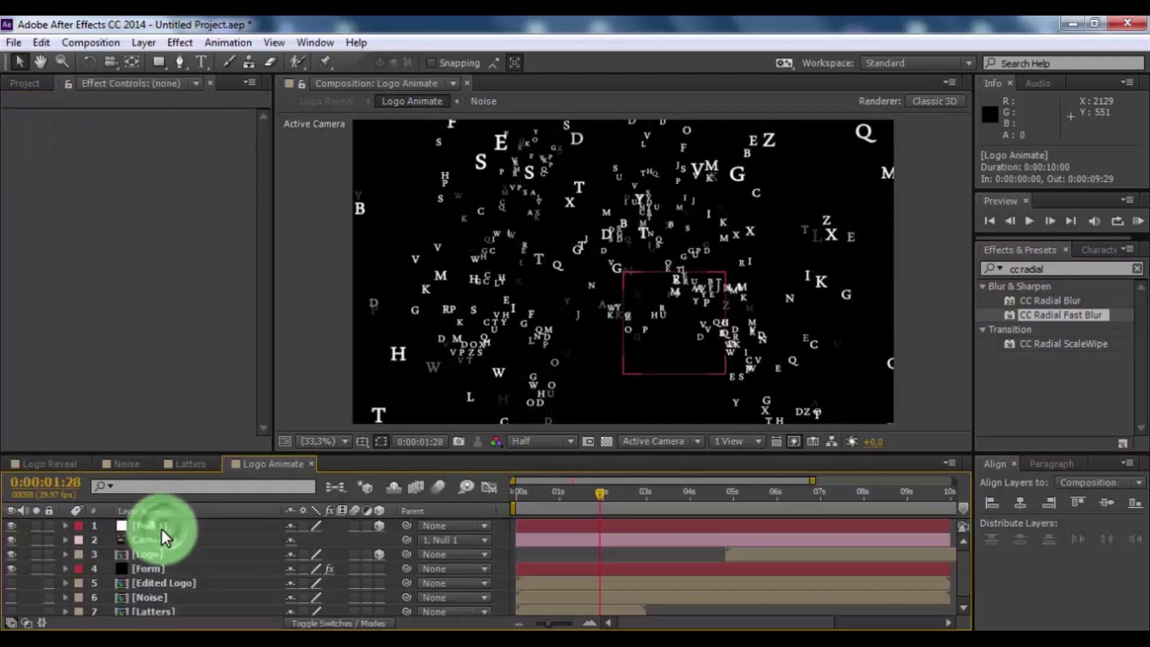
{"action": "left_click", "coordinate": [147, 572]}
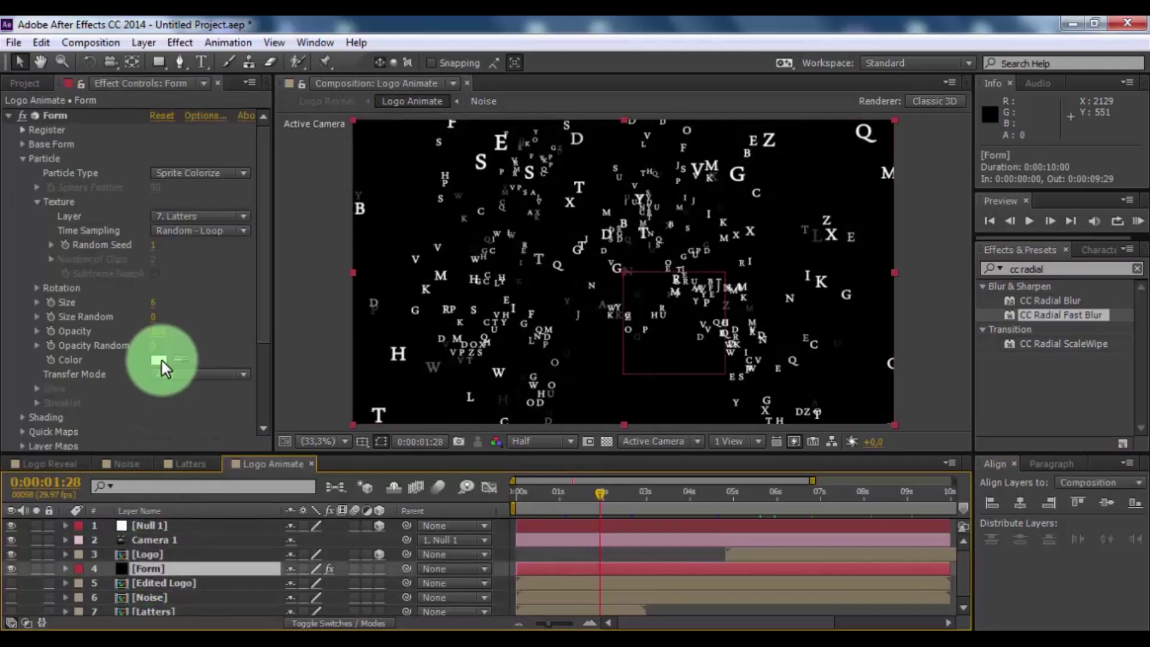
{"action": "left_click", "coordinate": [158, 361]}
{"action": "left_click", "coordinate": [270, 386]}
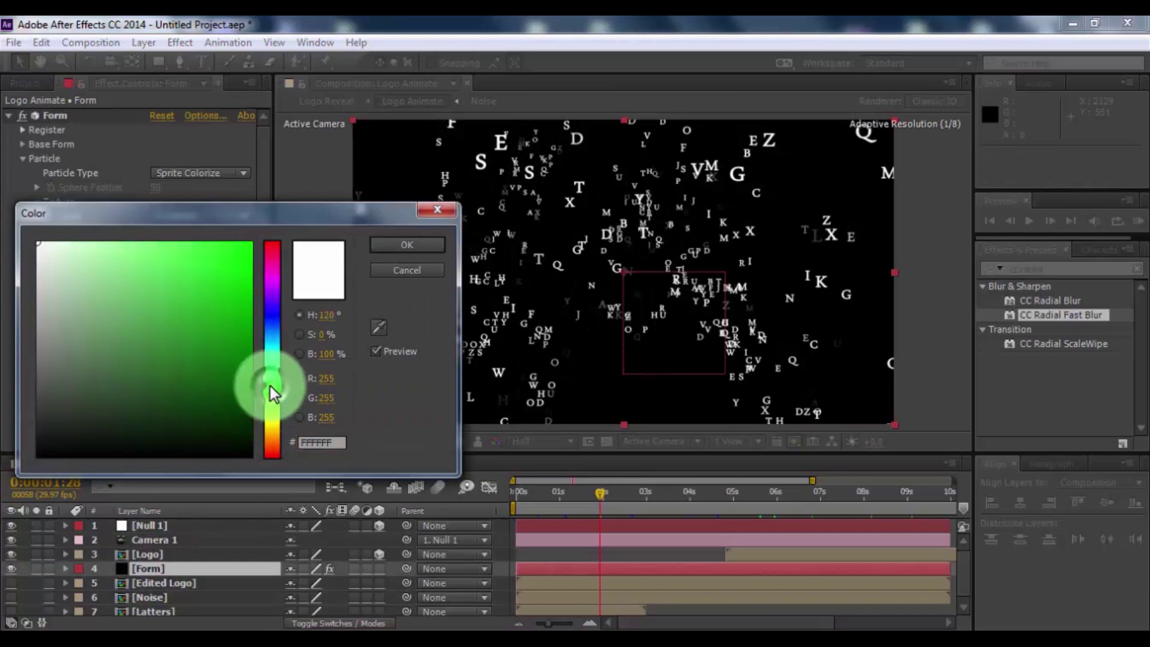
{"action": "left_click", "coordinate": [179, 373]}
{"action": "left_click", "coordinate": [368, 292]}
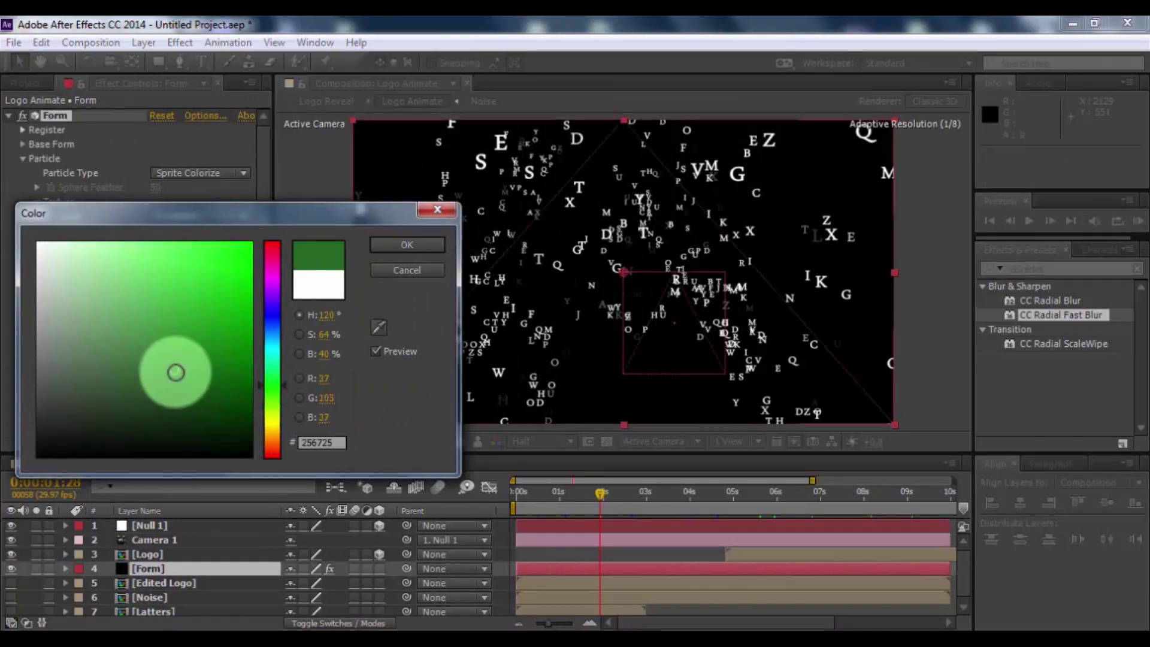
{"action": "left_click_drag", "start_coordinate": [177, 369], "coordinate": [180, 365]}
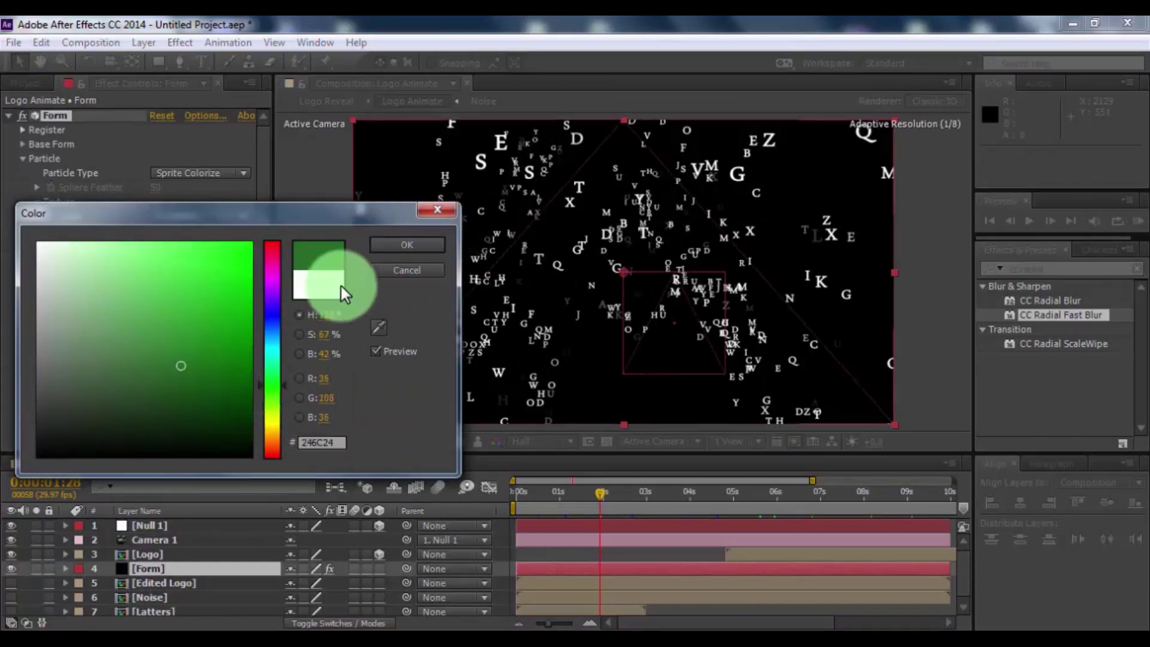
{"action": "left_click", "coordinate": [388, 244]}
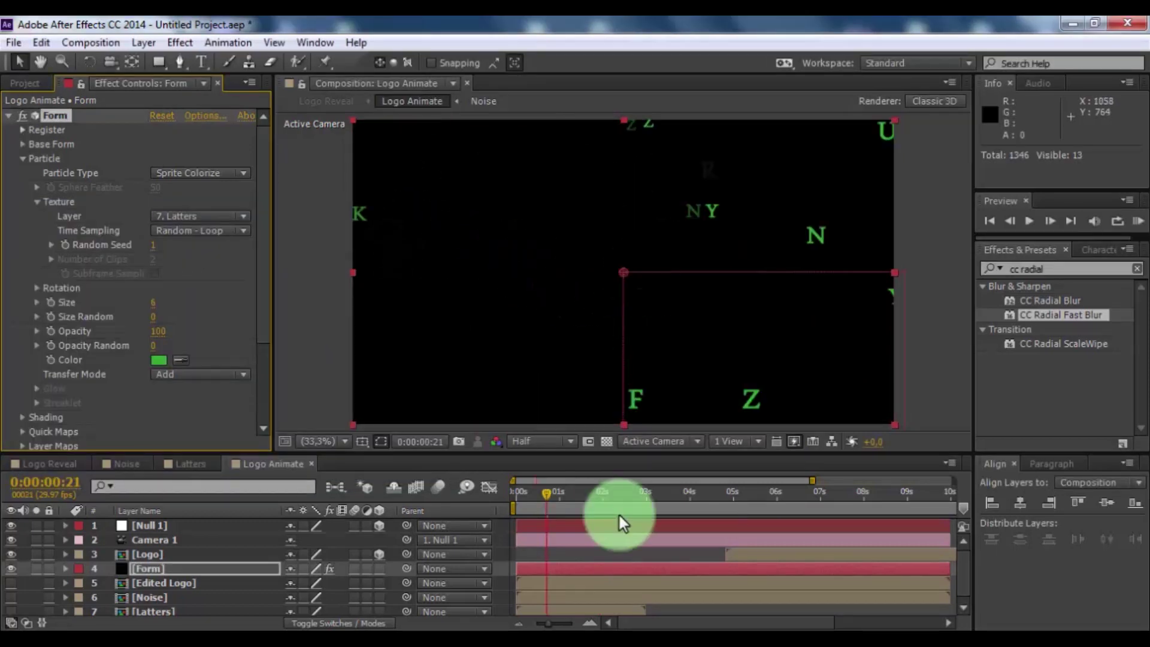
{"action": "left_click", "coordinate": [689, 514]}
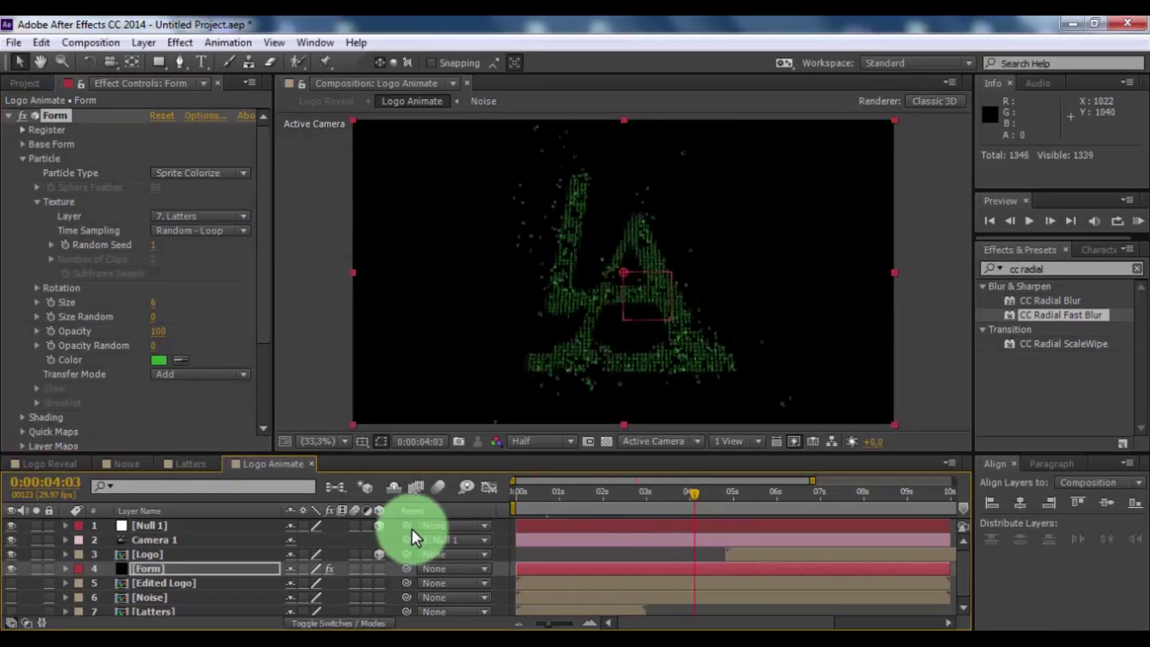
Step: Add a new solid layer named Background to Logo Reveal
{"action": "left_click", "coordinate": [43, 461]}
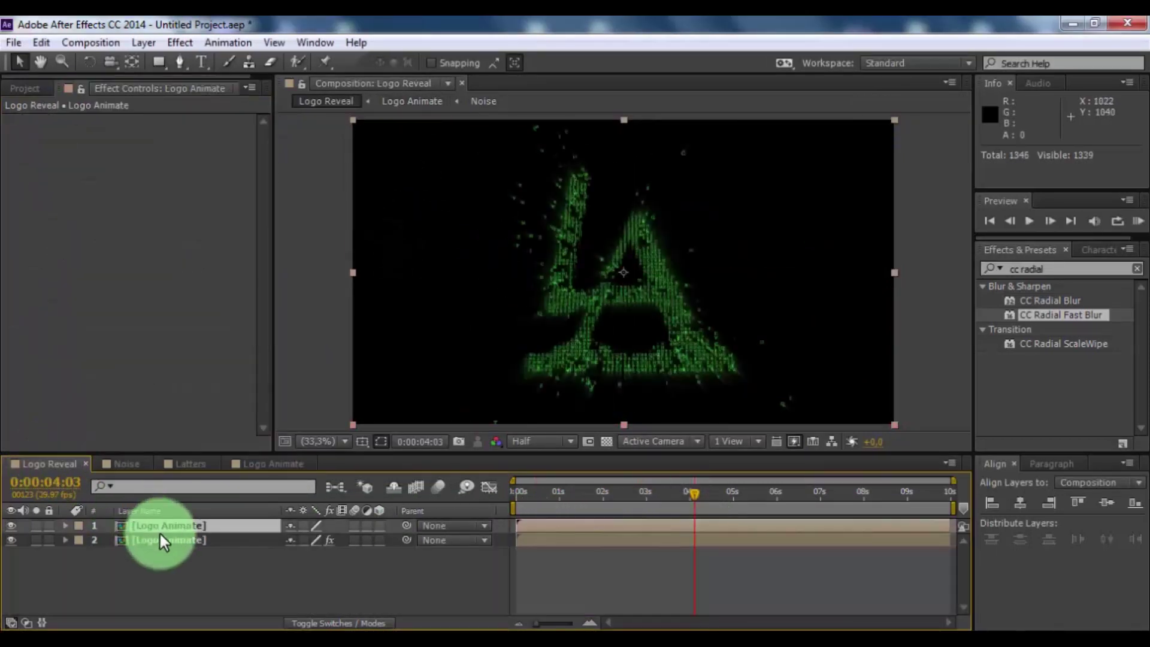
{"action": "right_click", "coordinate": [186, 562]}
{"action": "mouse_move", "coordinate": [244, 388]}
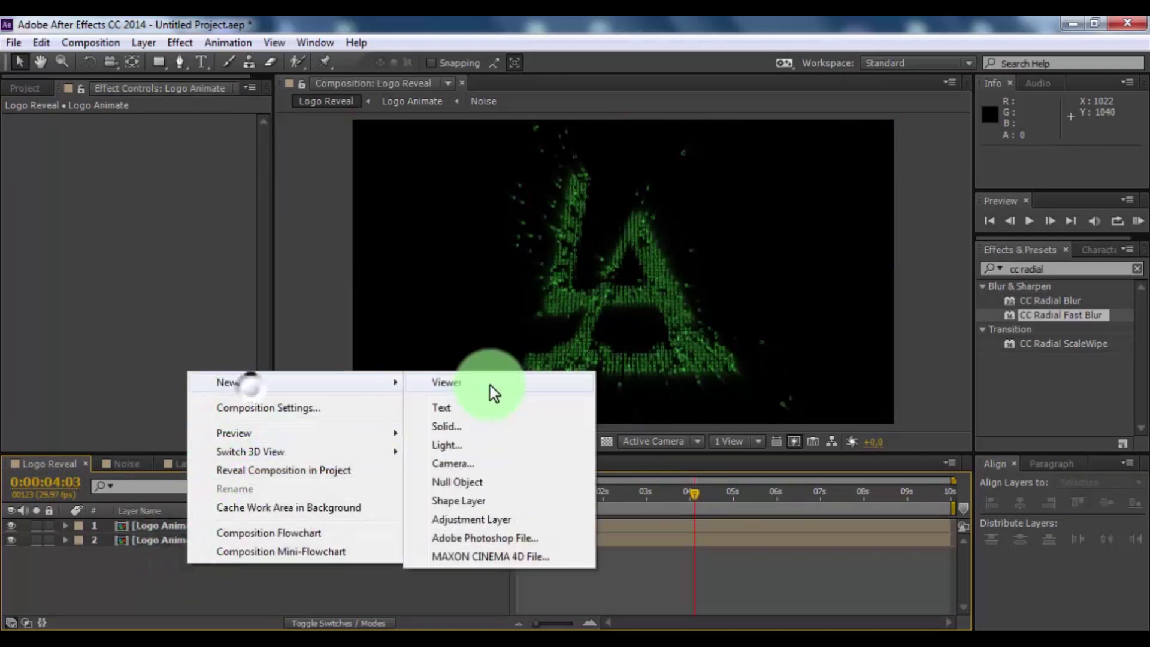
{"action": "left_click", "coordinate": [462, 429]}
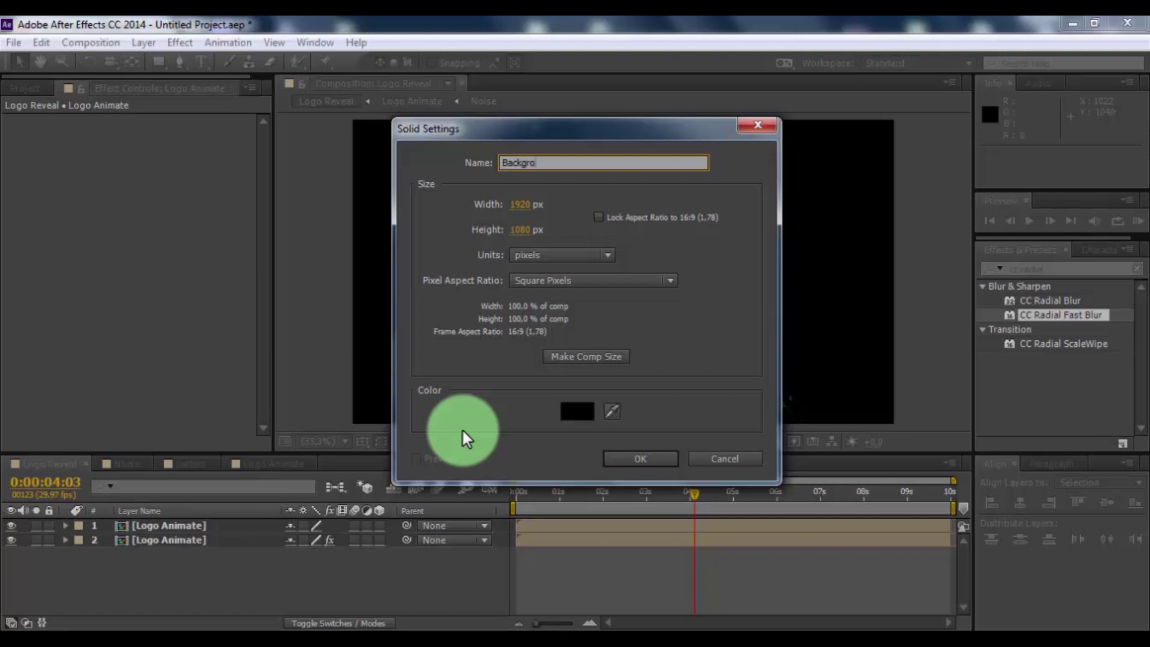
{"action": "left_click", "coordinate": [640, 459]}
{"action": "left_click", "coordinate": [172, 524]}
Step: Apply Gradient Ramp to Background, set it to Radial Ramp and swap colours
{"action": "left_click", "coordinate": [1052, 267]}
{"action": "type", "text": "gradient"}
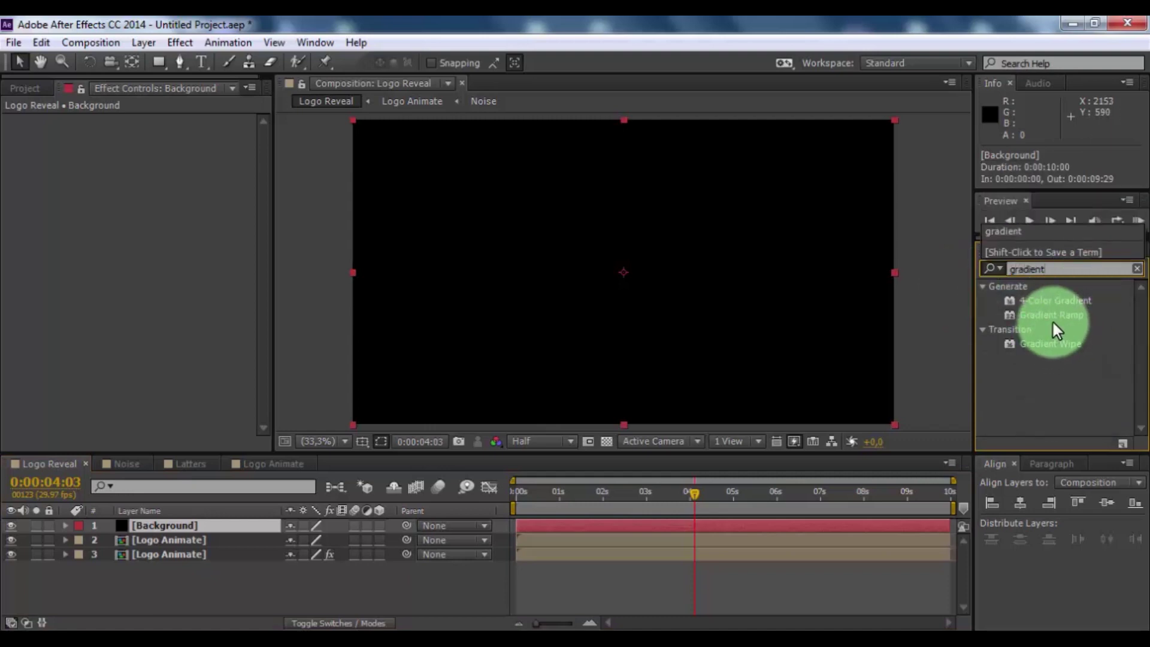
{"action": "left_click_drag", "start_coordinate": [1052, 316], "coordinate": [202, 521]}
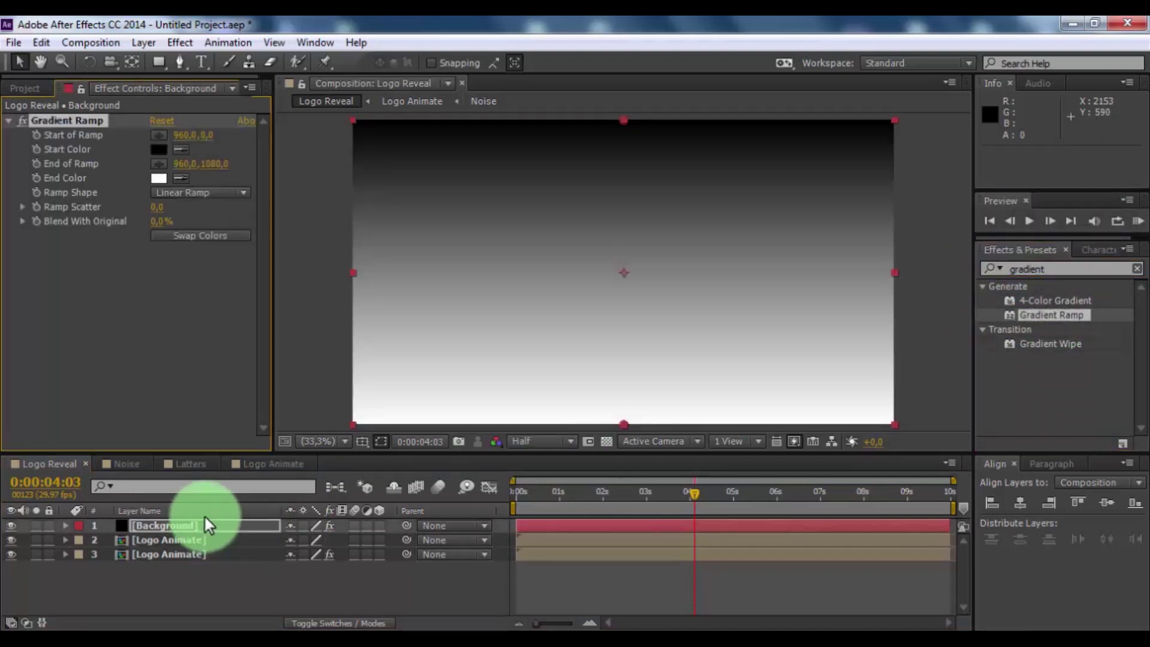
{"action": "left_click", "coordinate": [200, 192]}
{"action": "left_click", "coordinate": [204, 224]}
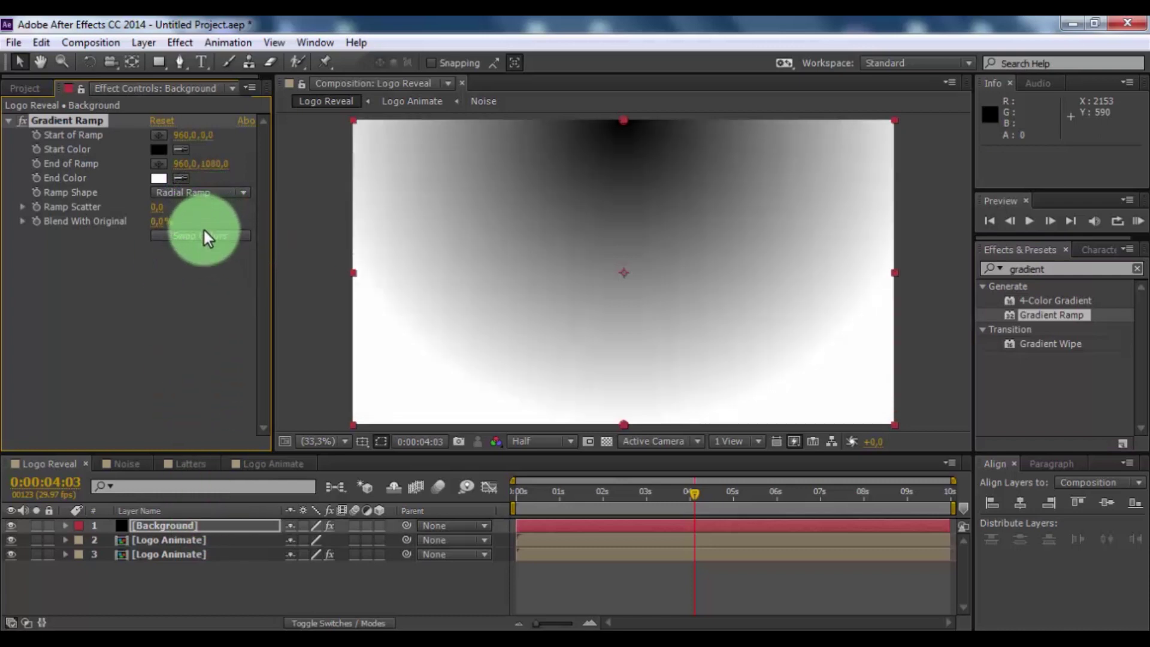
{"action": "left_click", "coordinate": [204, 235]}
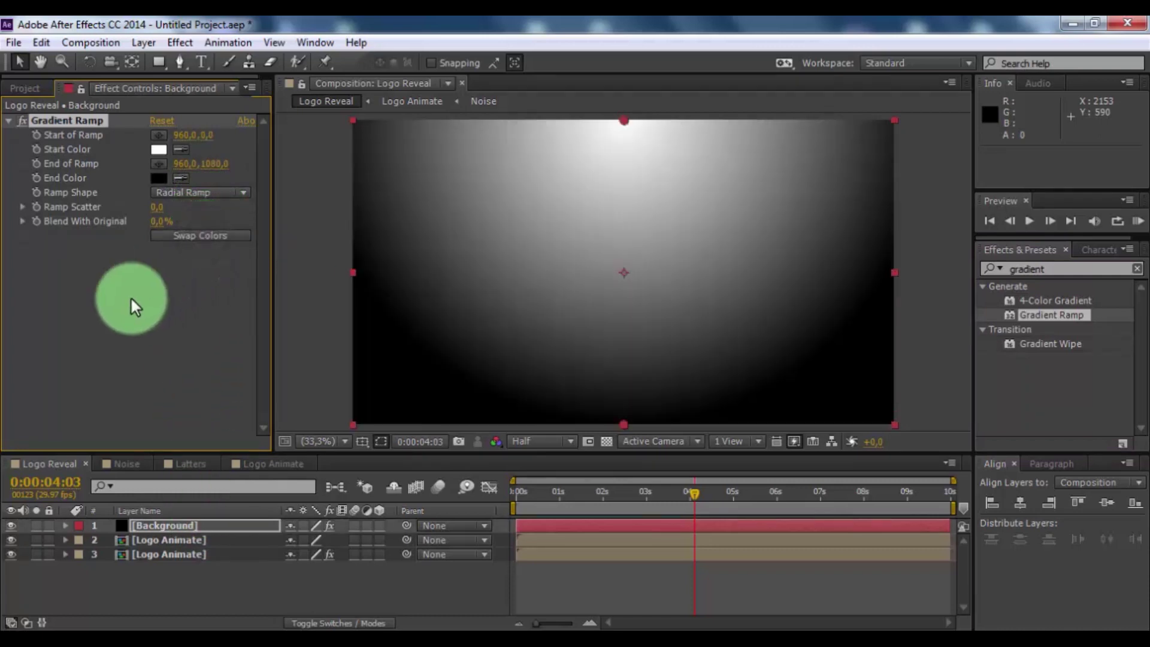
Step: Set the gradient's start colour to a deep green
{"action": "left_click", "coordinate": [159, 149]}
{"action": "left_click", "coordinate": [269, 385]}
{"action": "left_click", "coordinate": [183, 365]}
{"action": "mouse_move", "coordinate": [183, 365]}
{"action": "left_mouse_down"}
{"action": "mouse_move", "coordinate": [198, 377]}
{"action": "mouse_move", "coordinate": [233, 368]}
{"action": "mouse_move", "coordinate": [201, 377]}
{"action": "left_mouse_up"}
{"action": "left_click", "coordinate": [383, 247]}
Step: Move the ramp end point lower and the start point above the frame
{"action": "scroll", "coordinate": [623, 305], "scroll_direction": "down", "scroll_amount": 1}
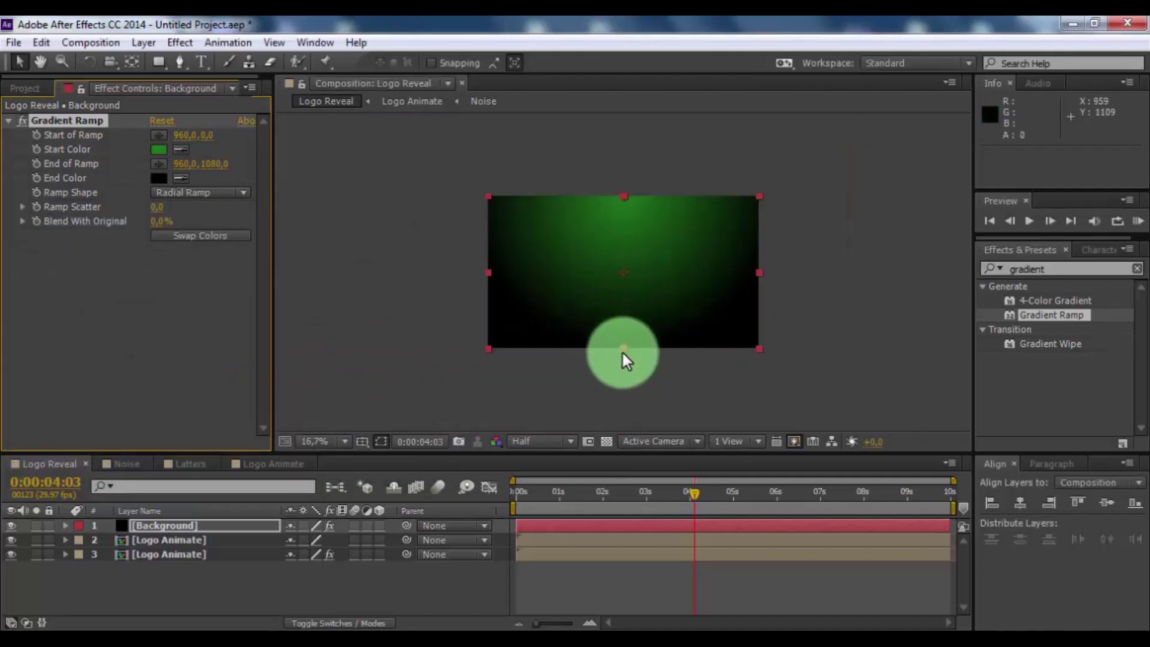
{"action": "left_click_drag", "start_coordinate": [621, 352], "coordinate": [620, 386]}
{"action": "left_click", "coordinate": [612, 149]}
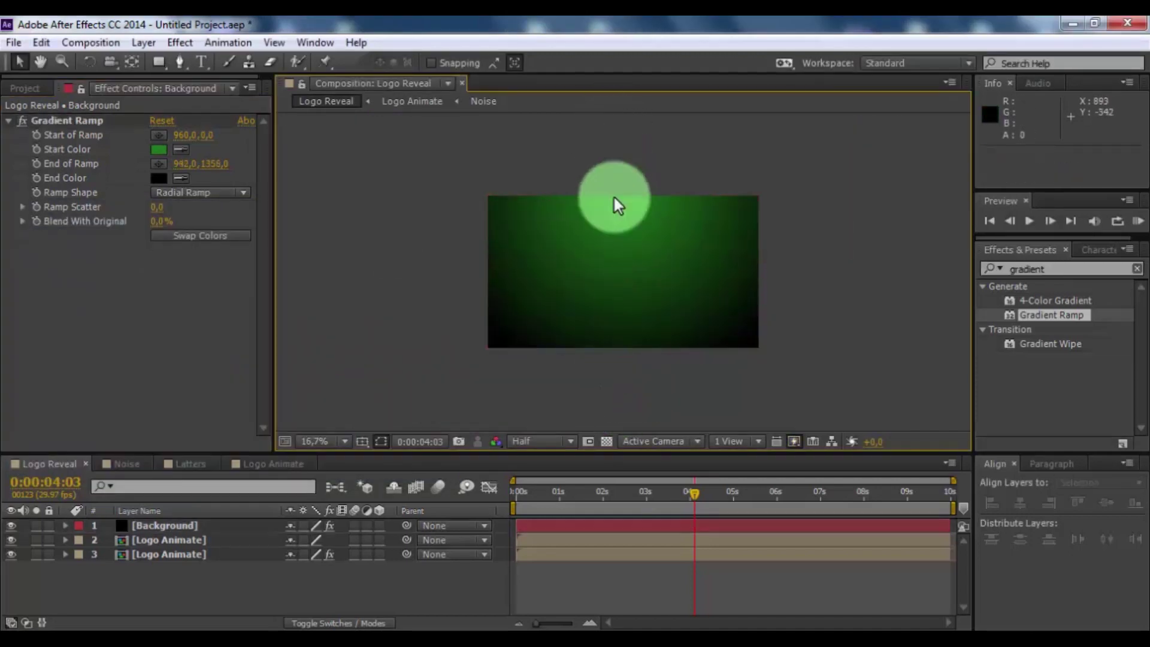
{"action": "left_click", "coordinate": [120, 103]}
{"action": "left_click", "coordinate": [88, 129]}
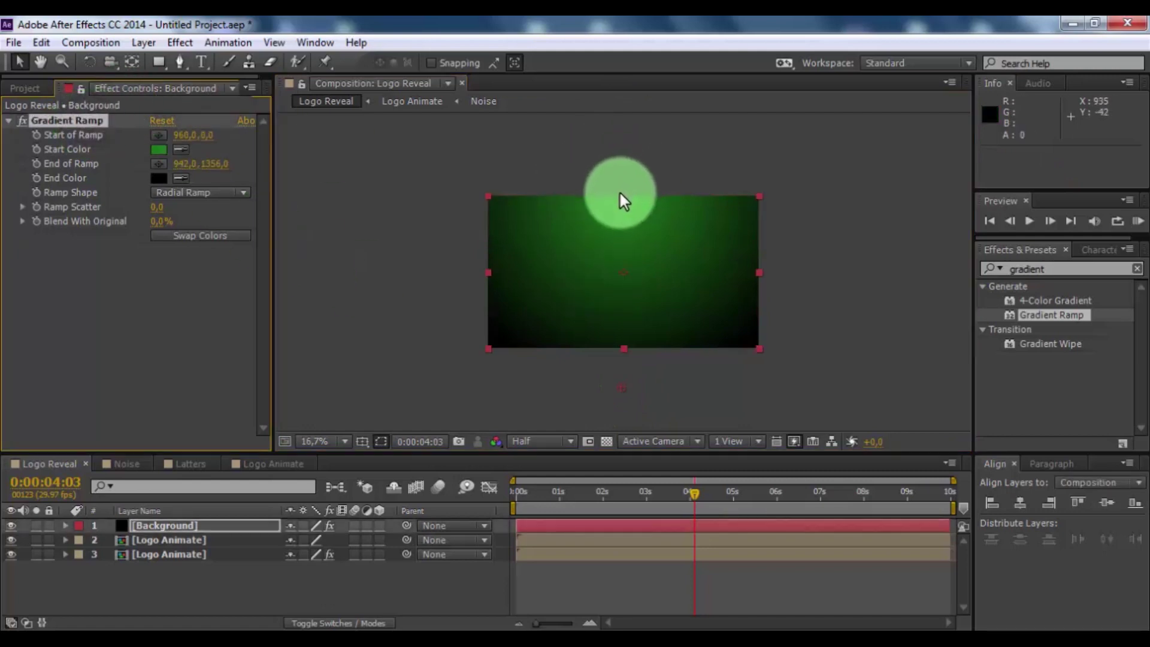
{"action": "left_click_drag", "start_coordinate": [622, 194], "coordinate": [624, 159]}
{"action": "left_click", "coordinate": [333, 217]}
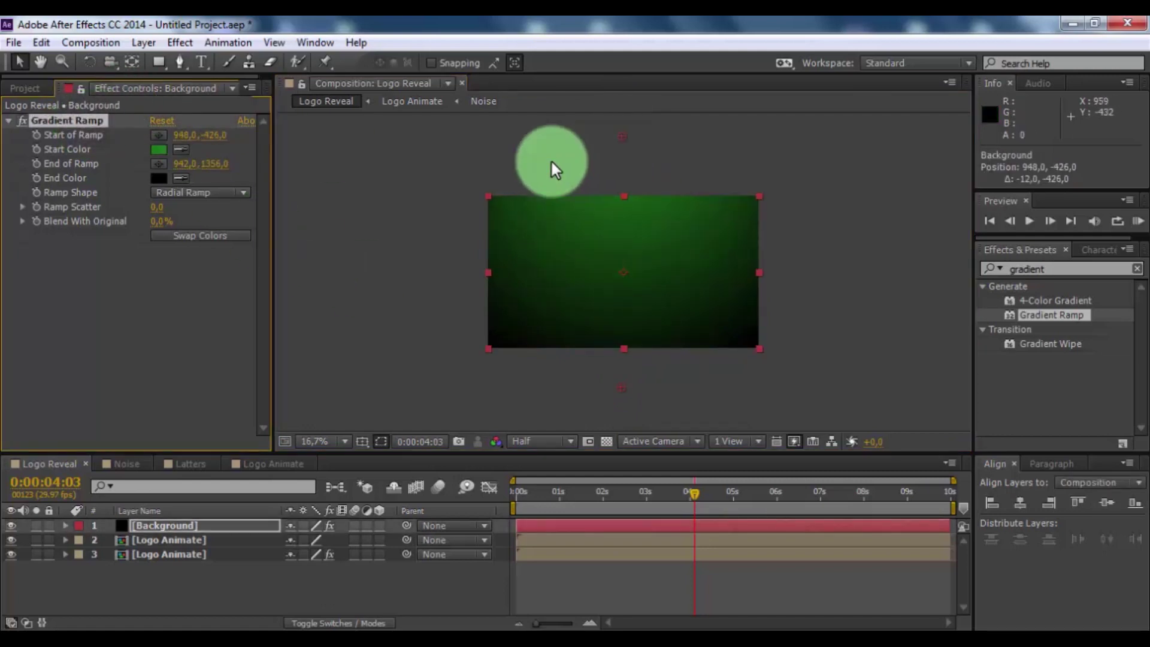
Step: Set the gradient's end colour to near-black green
{"action": "left_click", "coordinate": [159, 177]}
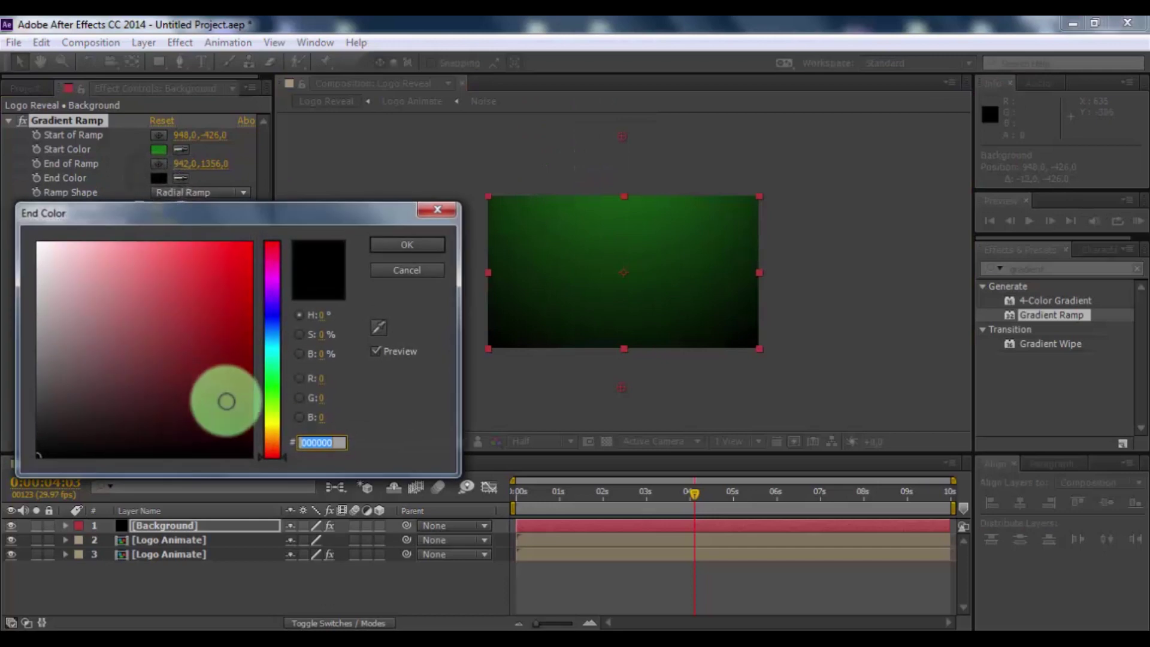
{"action": "left_click", "coordinate": [273, 394]}
{"action": "left_click", "coordinate": [249, 442]}
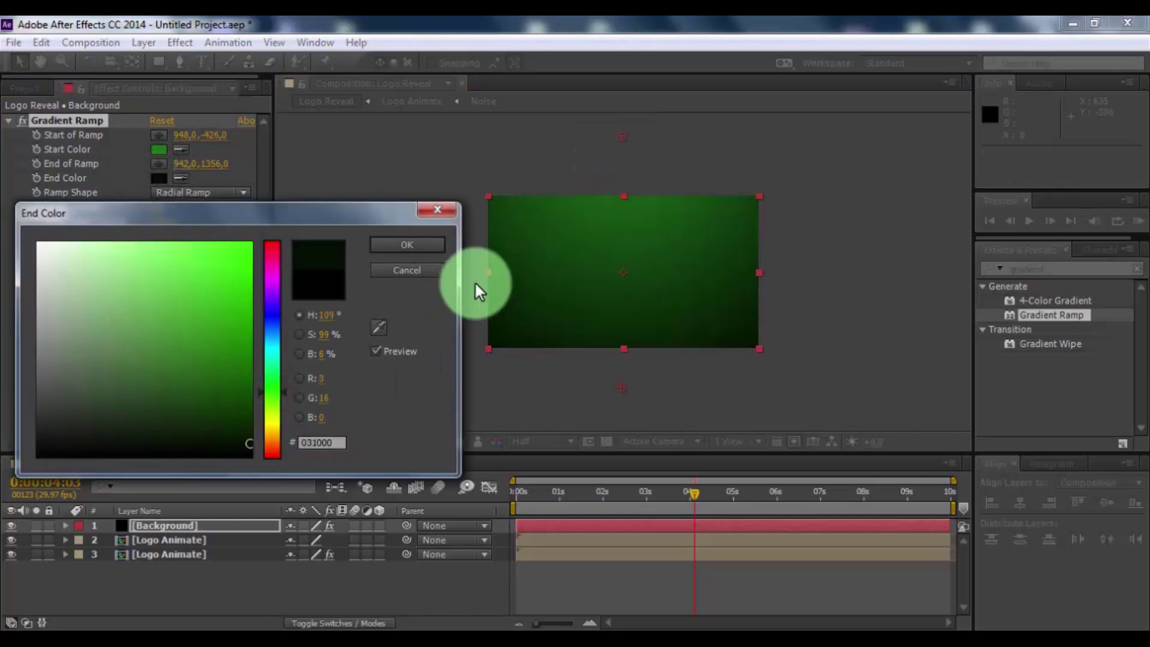
{"action": "left_click", "coordinate": [406, 245]}
Step: Move the Background layer below both Logo Animate layers and check the formed logo
{"action": "key", "text": "period"}
{"action": "key", "text": "period"}
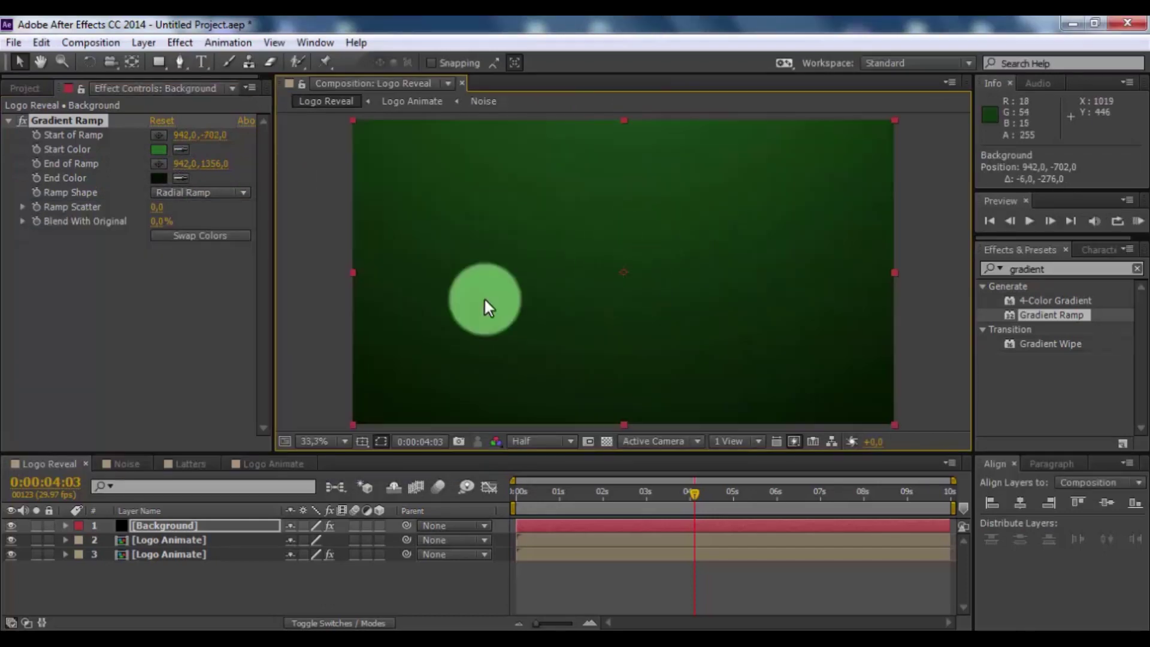
{"action": "left_click_drag", "start_coordinate": [184, 525], "coordinate": [178, 595]}
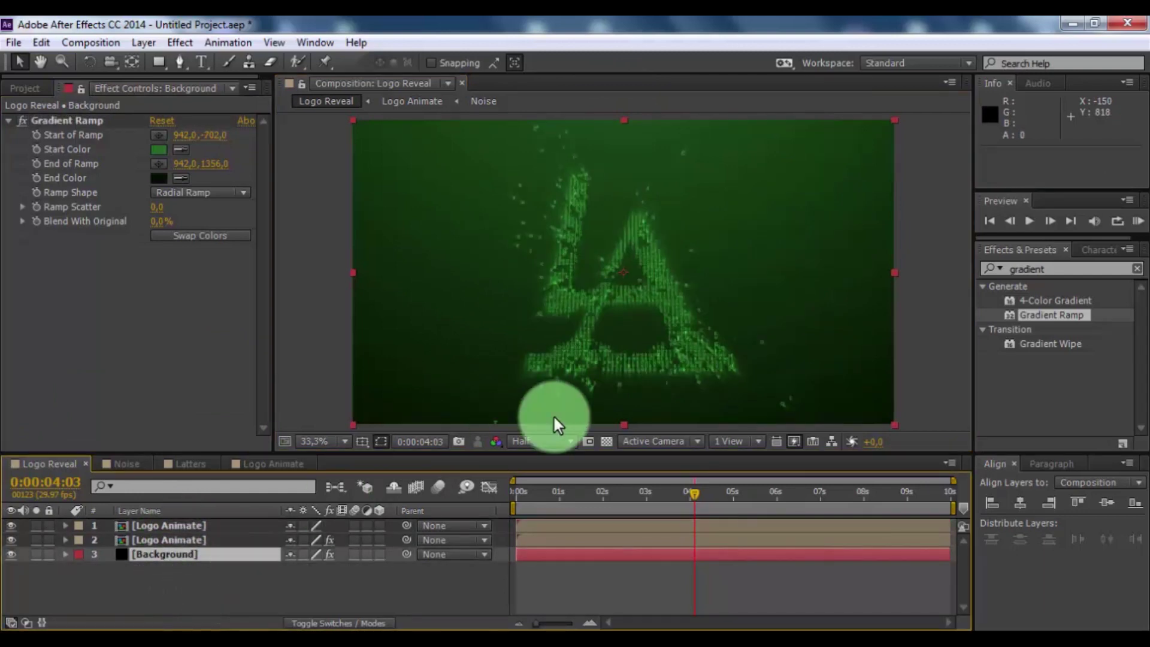
{"action": "left_click", "coordinate": [783, 491]}
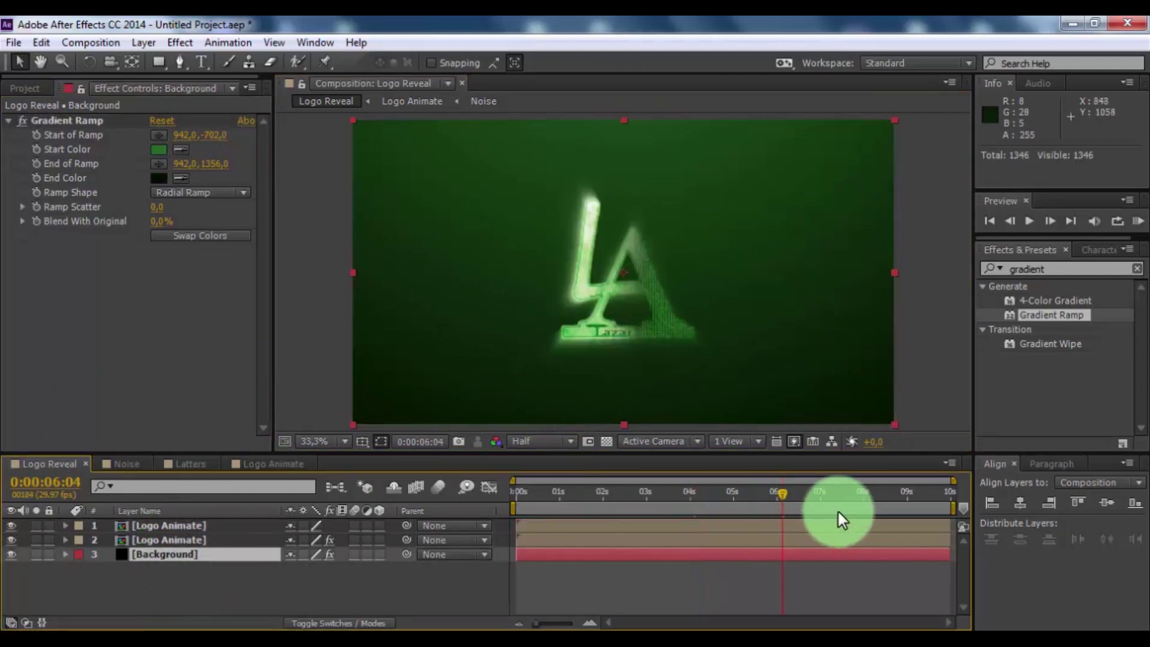
{"action": "left_click_drag", "start_coordinate": [828, 508], "coordinate": [881, 494]}
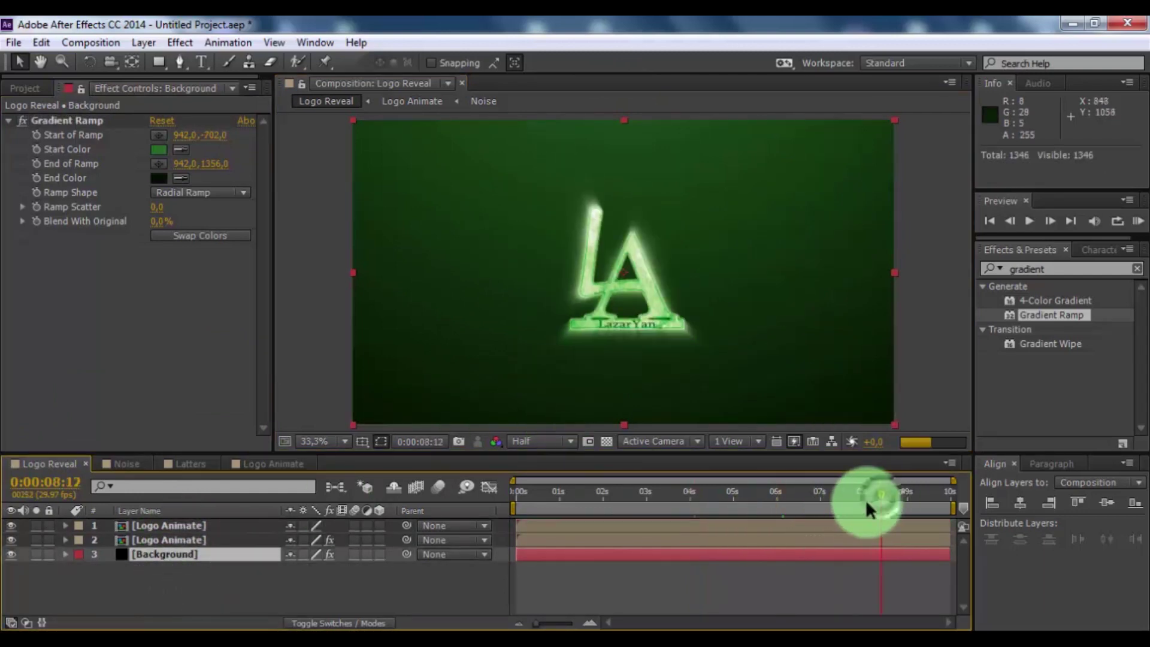
Step: Add a new adjustment layer at the top of the stack
{"action": "right_click", "coordinate": [323, 593]}
{"action": "mouse_move", "coordinate": [403, 423]}
{"action": "left_click", "coordinate": [572, 554]}
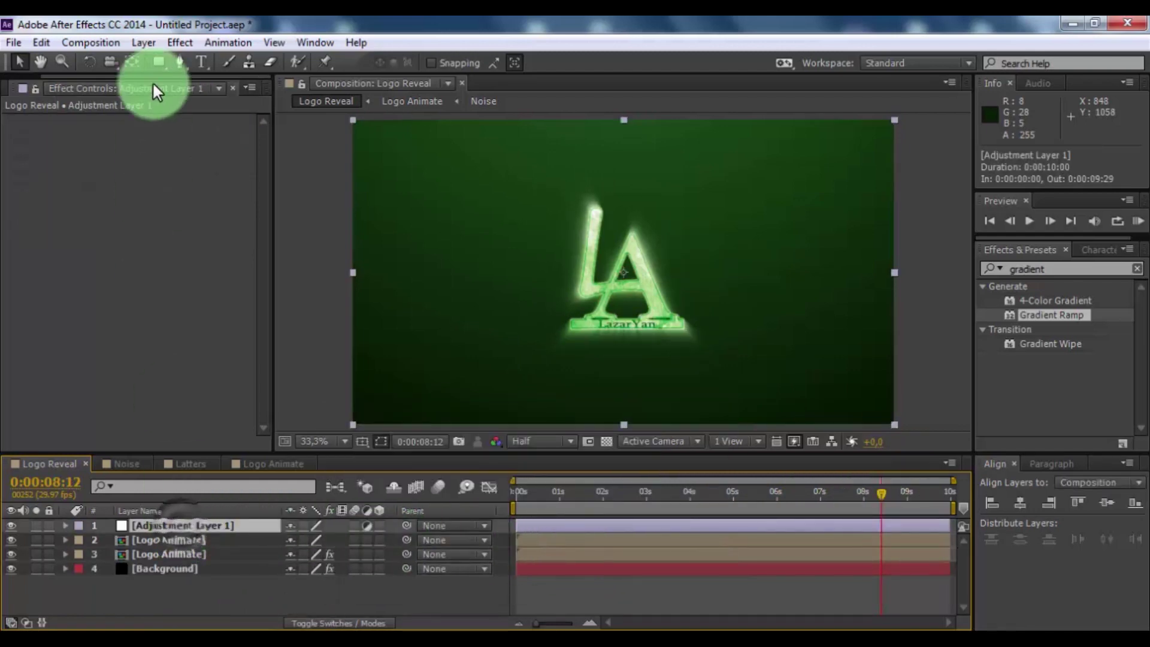
Step: Apply Curves to the adjustment layer and bend it into an S-shape for contrast
{"action": "left_click", "coordinate": [185, 43]}
{"action": "mouse_move", "coordinate": [200, 218]}
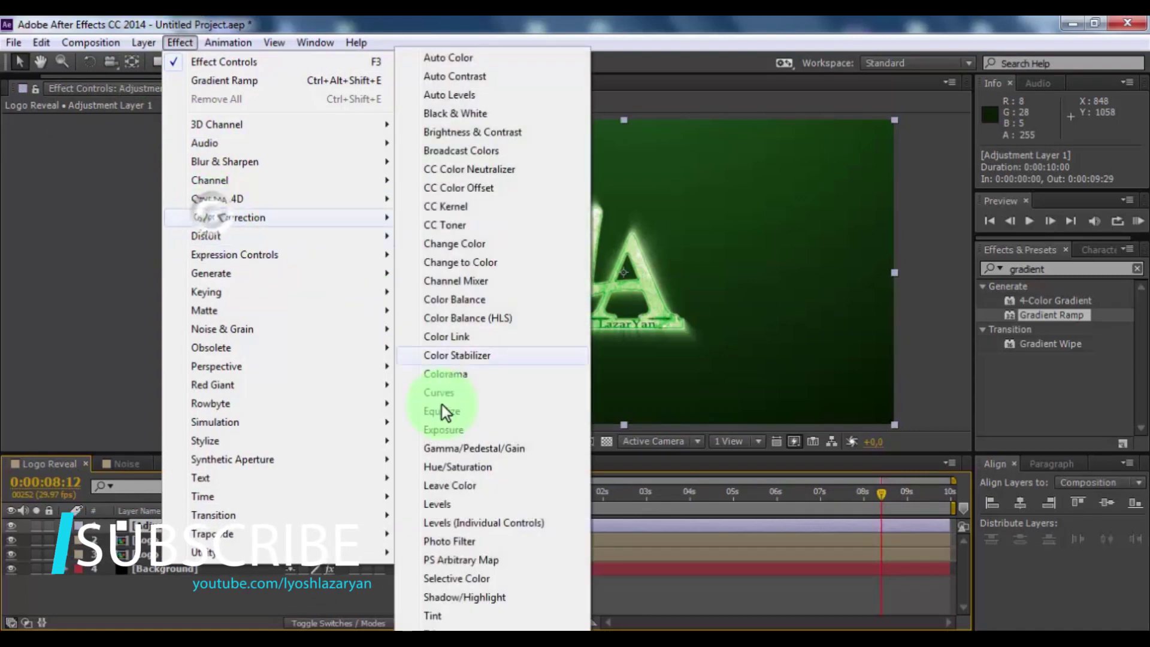
{"action": "left_click", "coordinate": [438, 393]}
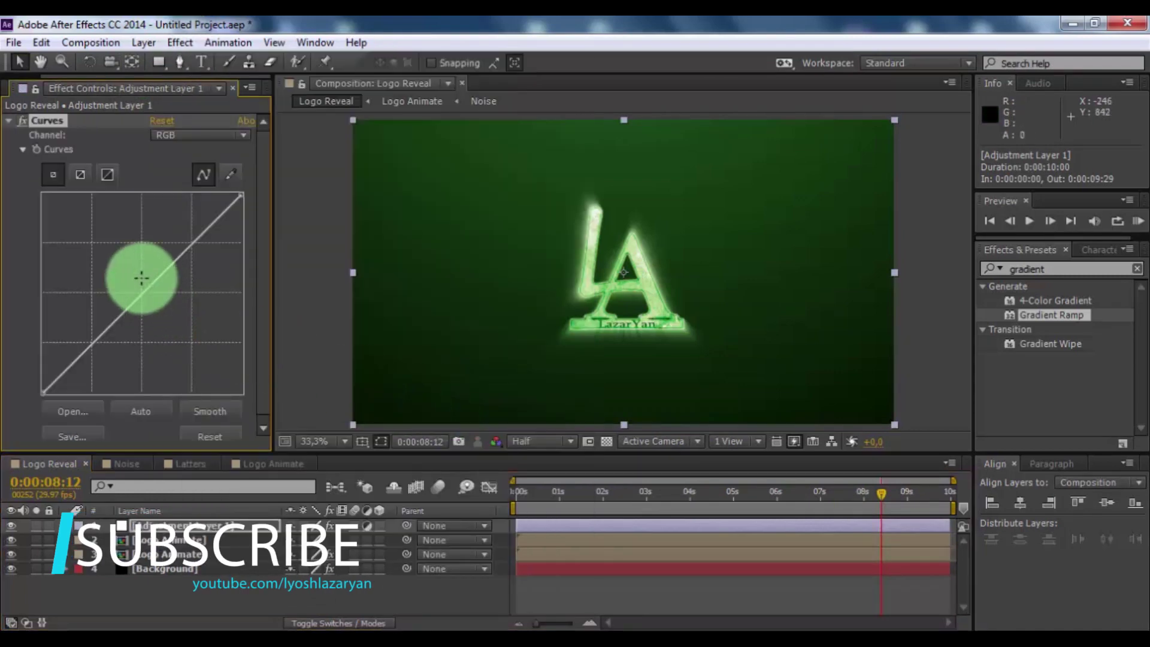
{"action": "left_click", "coordinate": [188, 247]}
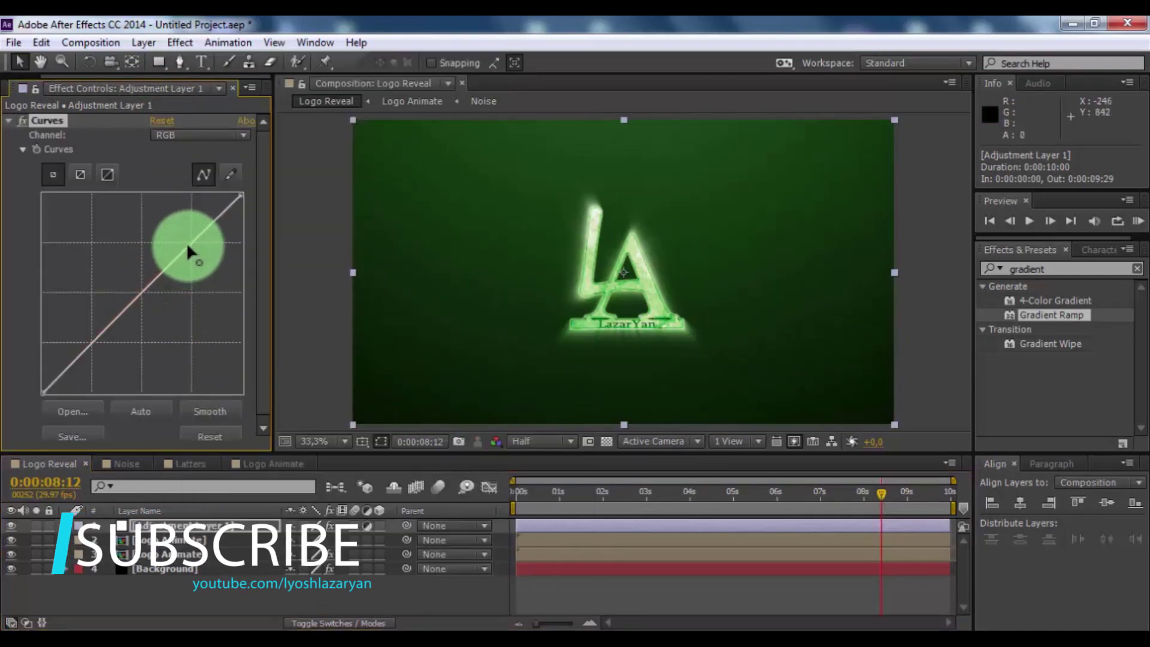
{"action": "left_click_drag", "start_coordinate": [65, 367], "coordinate": [71, 374]}
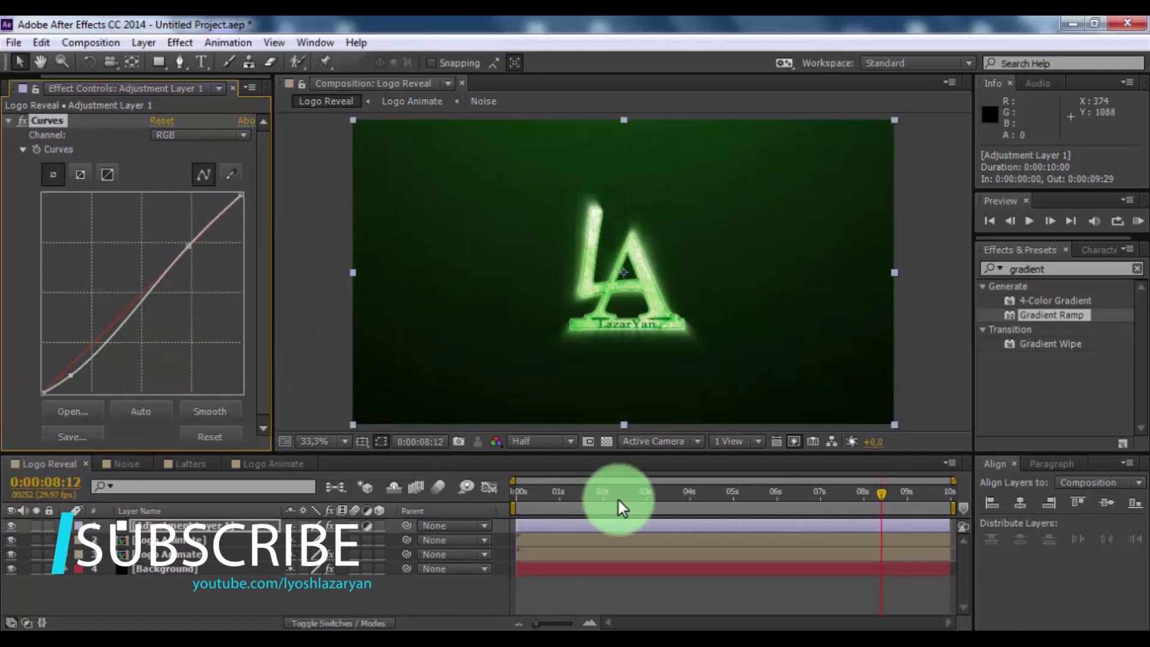
{"action": "left_click_drag", "start_coordinate": [670, 497], "coordinate": [914, 497]}
{"action": "left_click", "coordinate": [760, 602]}
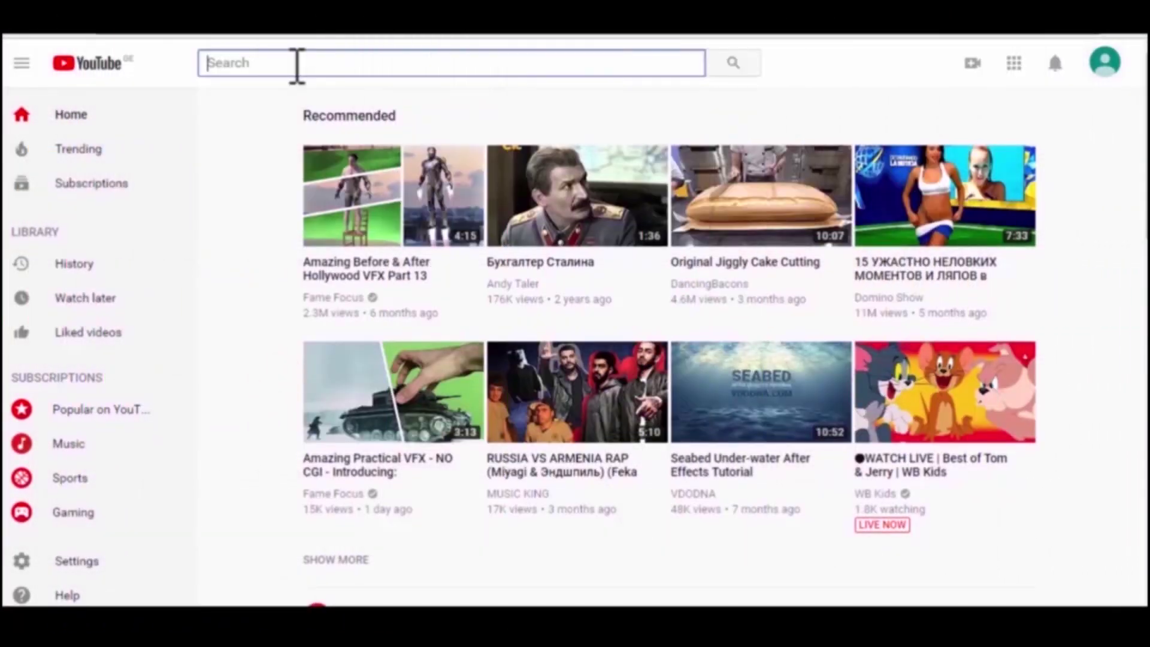
Step: Search for the tutorial author's VFX channel, open it, pause the trailer and subscribe
{"action": "type", "text": "x"}
{"action": "left_click", "coordinate": [732, 71]}
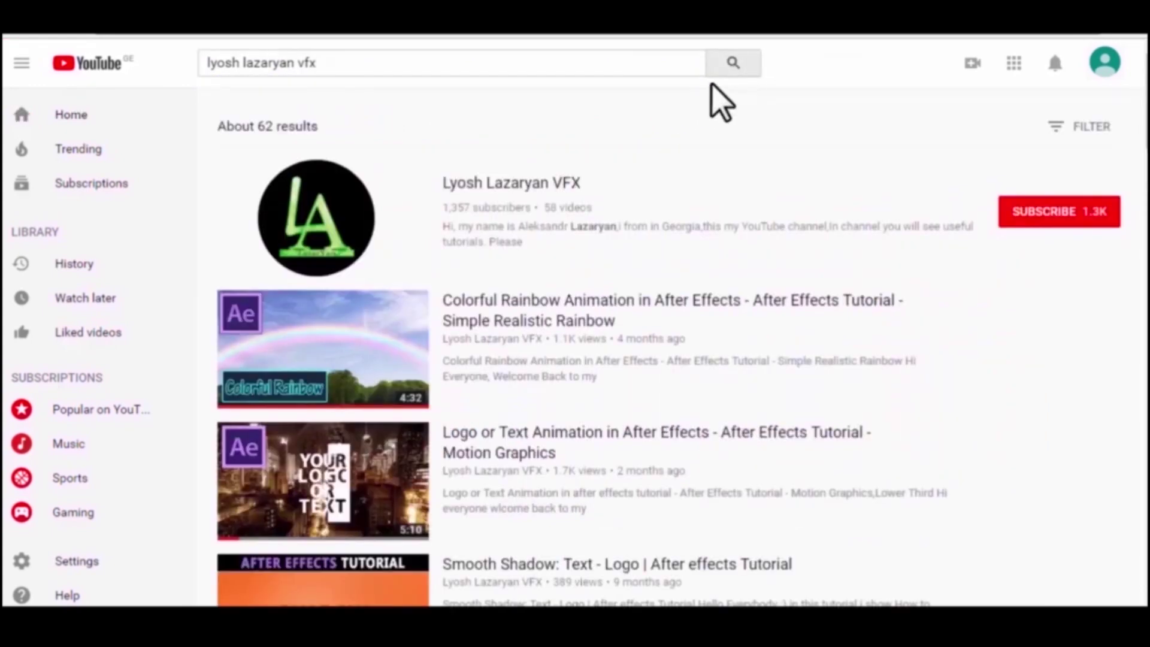
{"action": "left_click", "coordinate": [544, 181]}
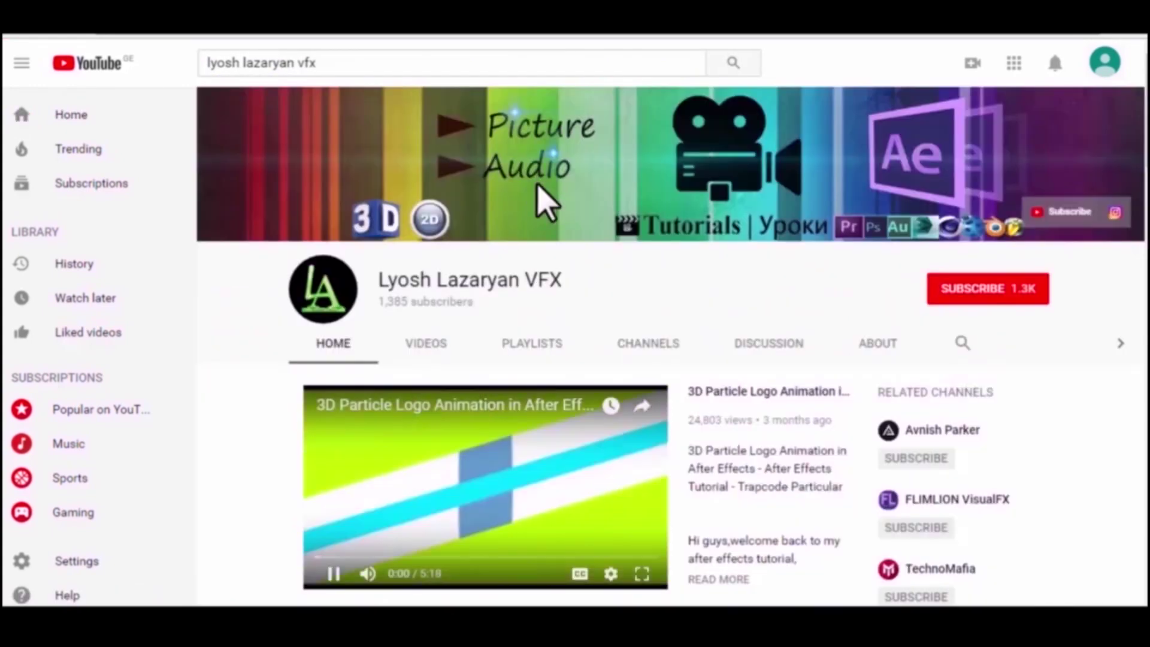
{"action": "left_click", "coordinate": [339, 573]}
{"action": "left_click", "coordinate": [974, 298]}
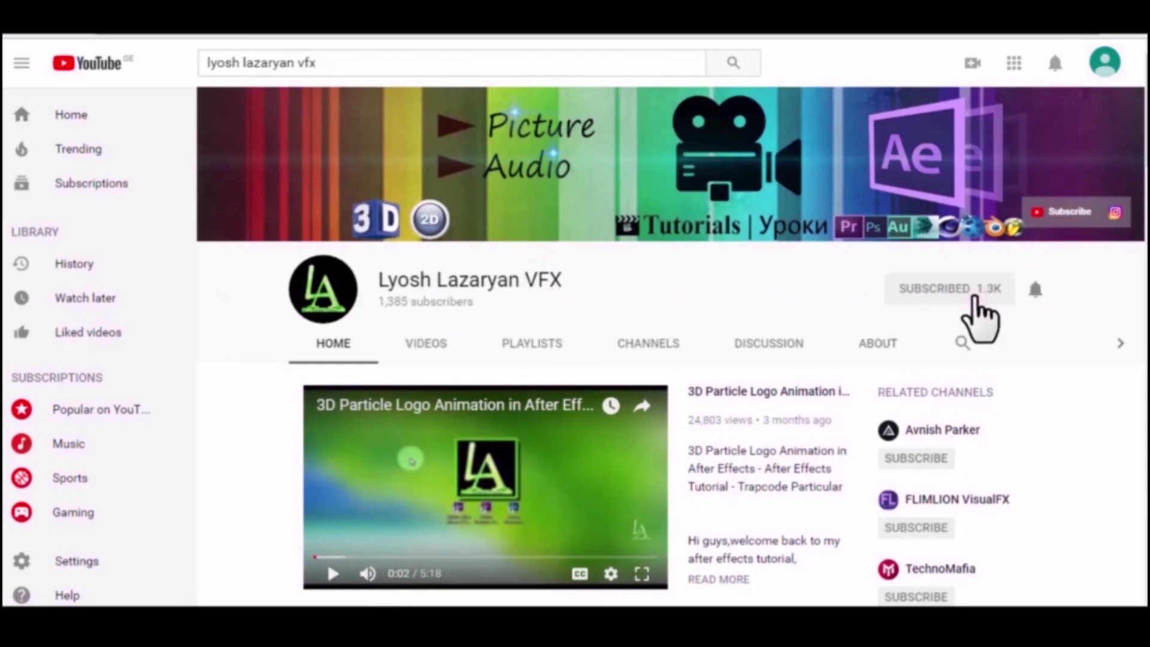